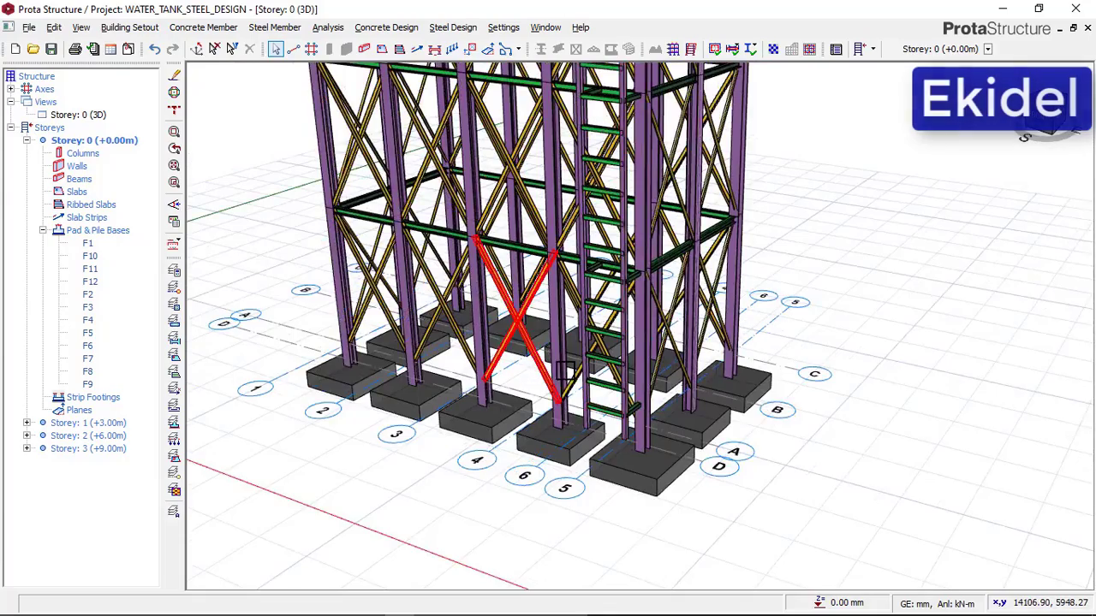
Examine the steel water tank model in 3D, from its cross-braced frames and pad footings up to the tank walls.
middle_click_drag(565, 371, 741, 364)
scroll(609, 383, "down", 3)
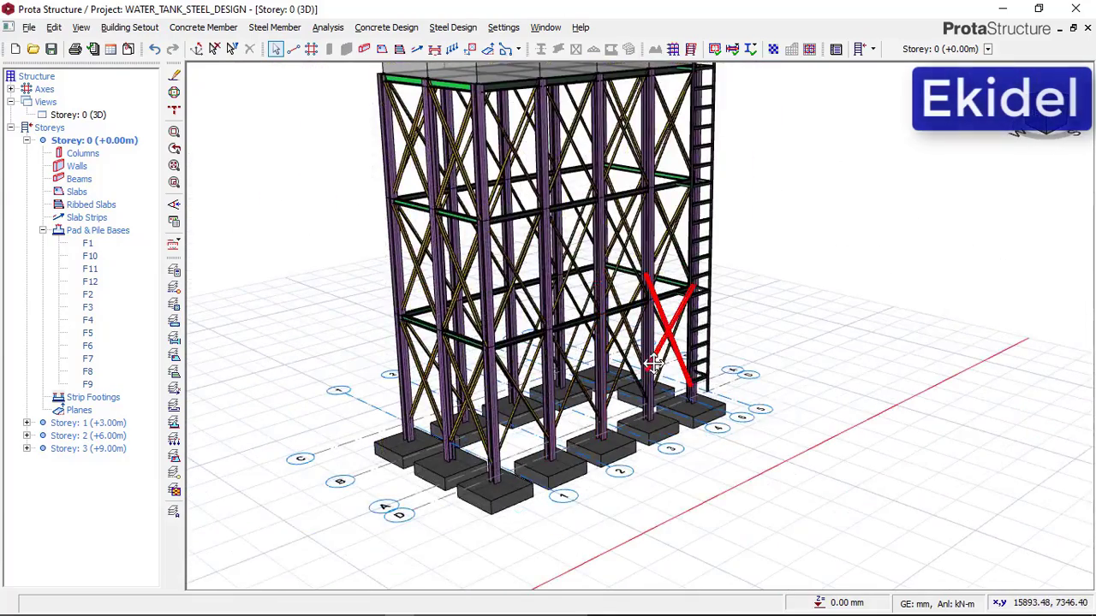
scroll(653, 363, "down", 3)
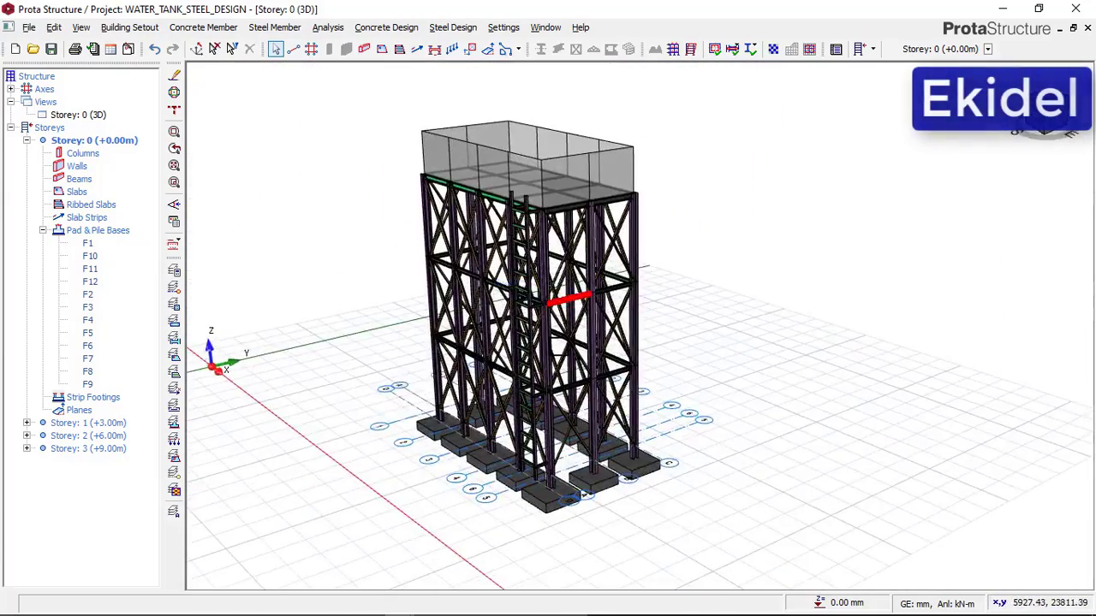
scroll(560, 343, "up", 5)
scroll(564, 333, "down", 4)
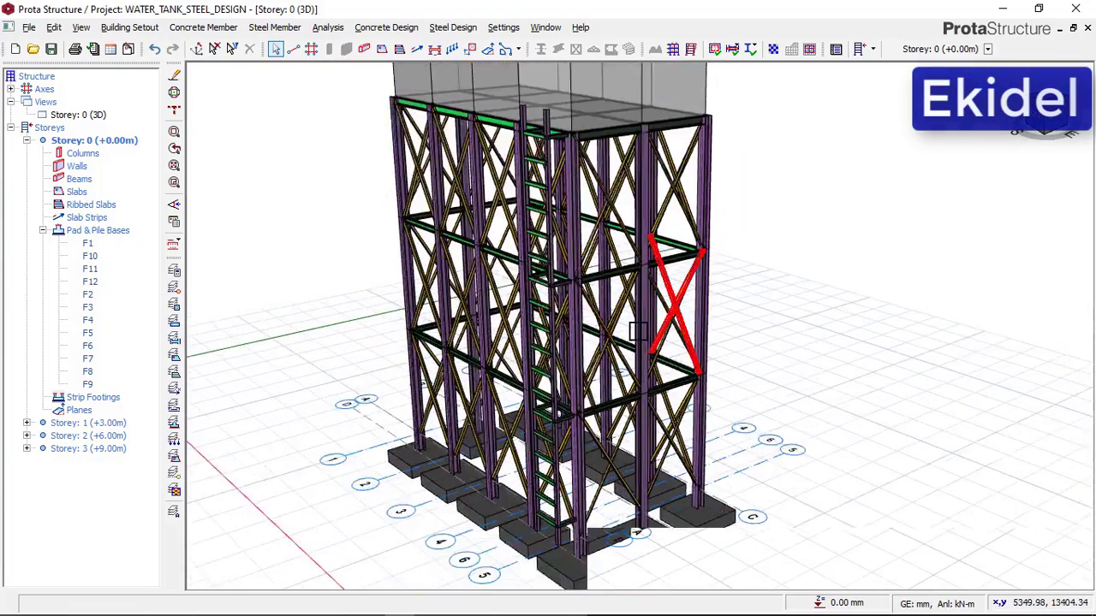
middle_click_drag(466, 332, 674, 330)
scroll(746, 113, "up", 3)
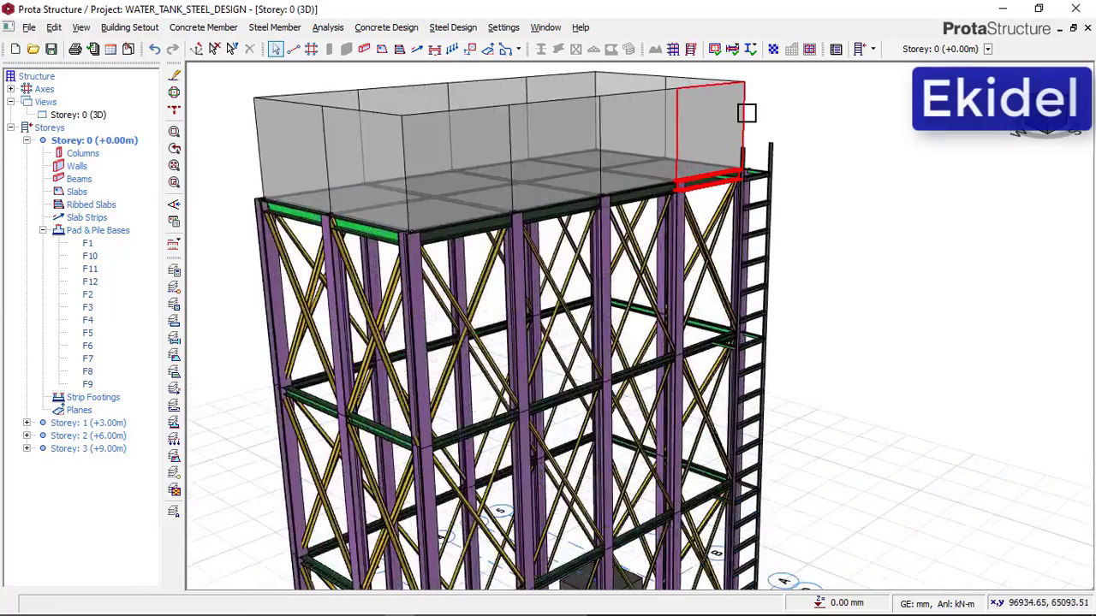
scroll(746, 113, "up", 2)
middle_click_drag(791, 164, 717, 161)
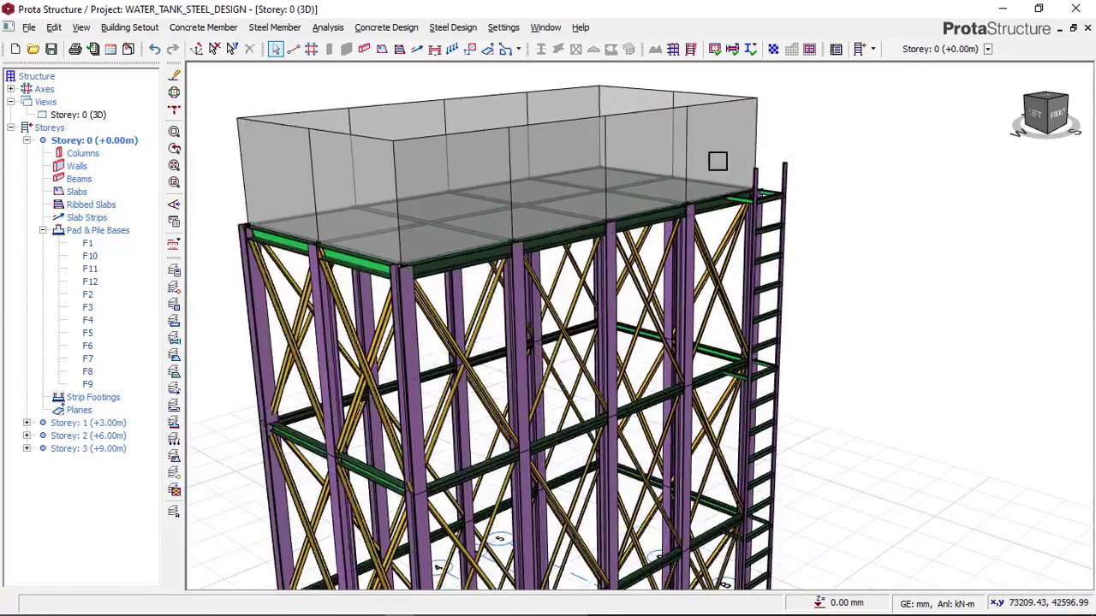
mouse_move(508, 175)
middle_mouse_down()
mouse_move(491, 200)
mouse_move(450, 176)
mouse_move(494, 161)
middle_mouse_up()
scroll(515, 155, "down", 3)
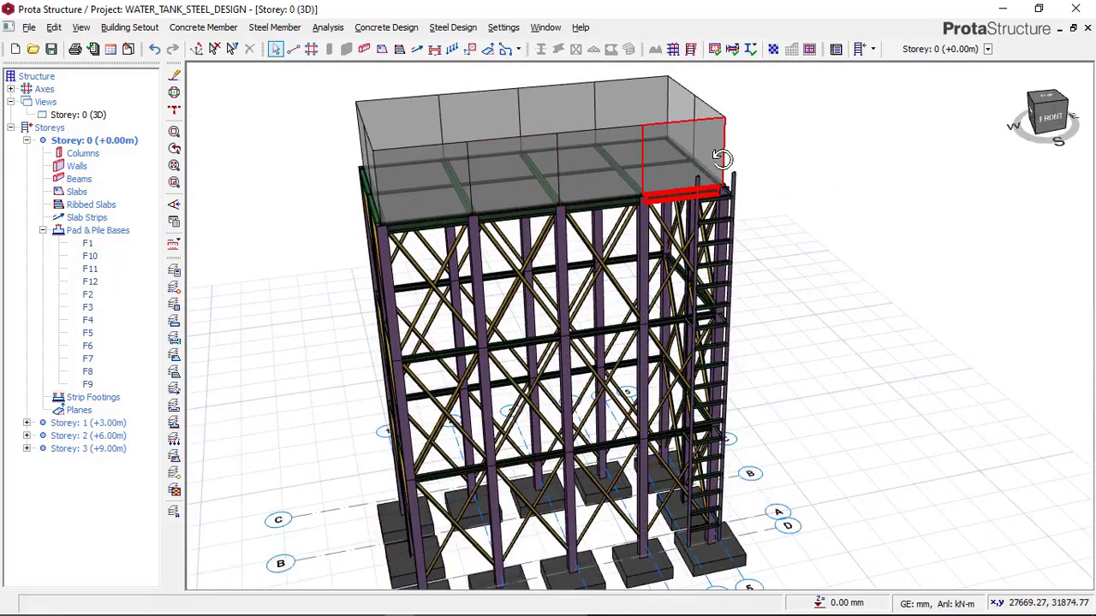
Inspect the columns, horizontal beams and access ladder of the tower from its ladder side and end frames.
middle_click_drag(721, 158, 547, 318)
scroll(681, 379, "up", 3)
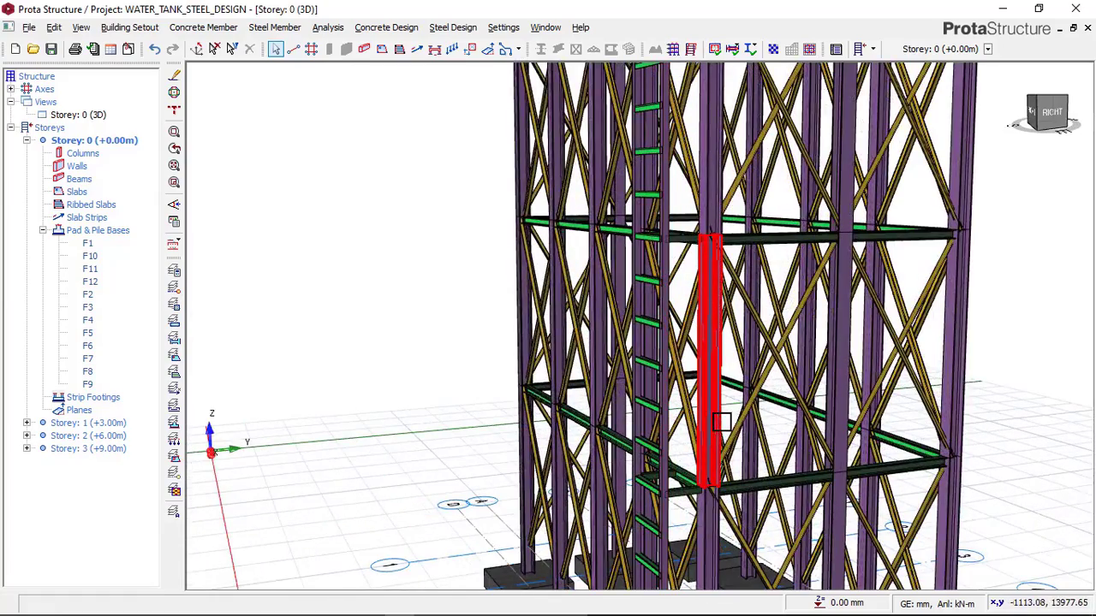
scroll(550, 326, "down", 1)
middle_click_drag(589, 354, 812, 313)
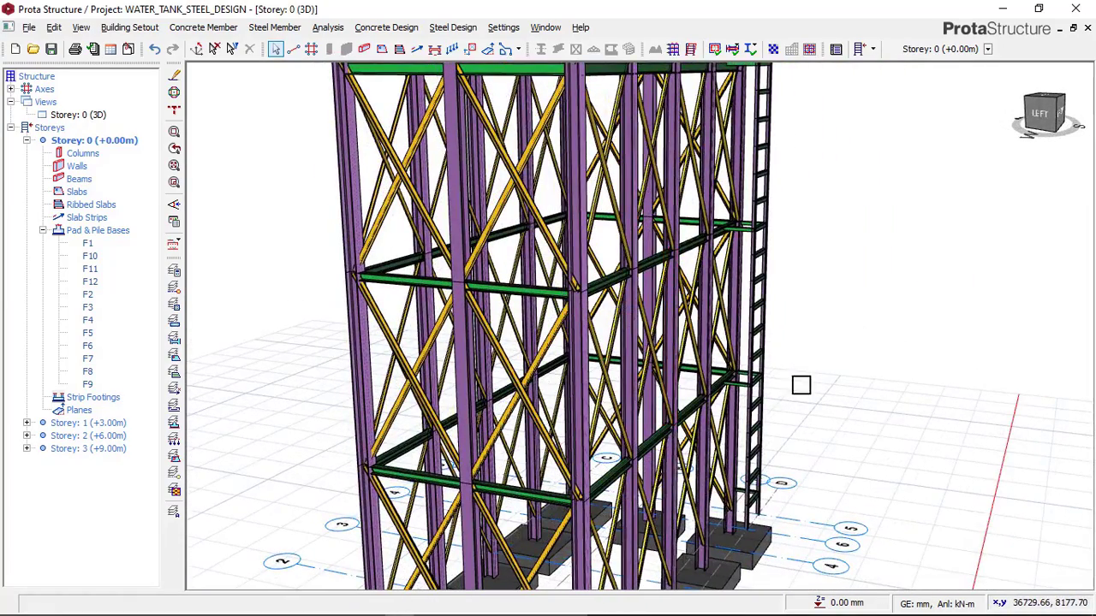
scroll(800, 386, "down", 3)
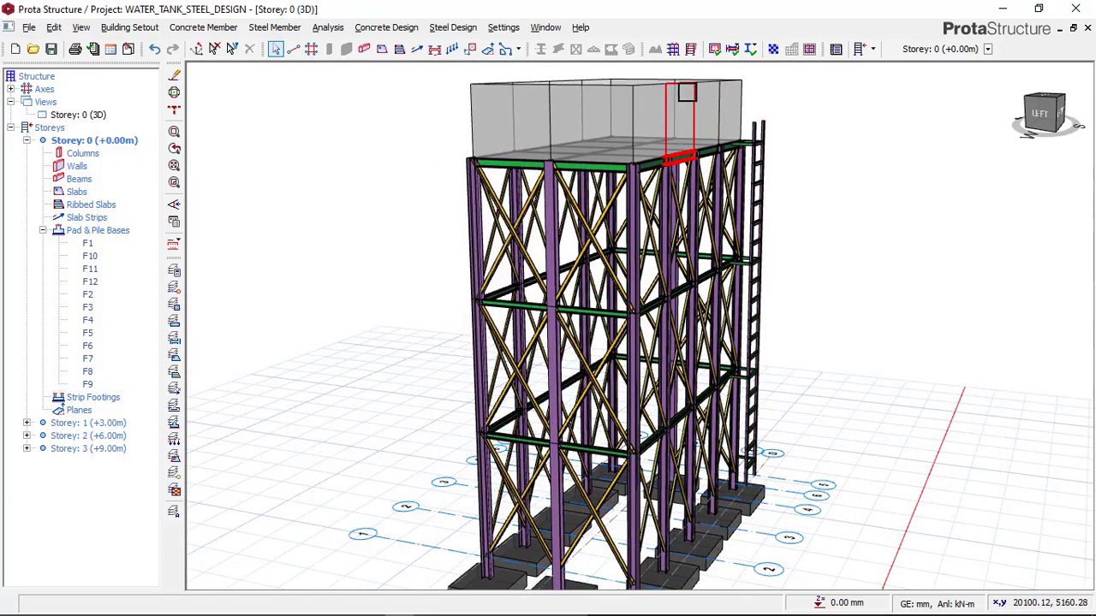
scroll(761, 130, "up", 4)
scroll(797, 171, "down", 4)
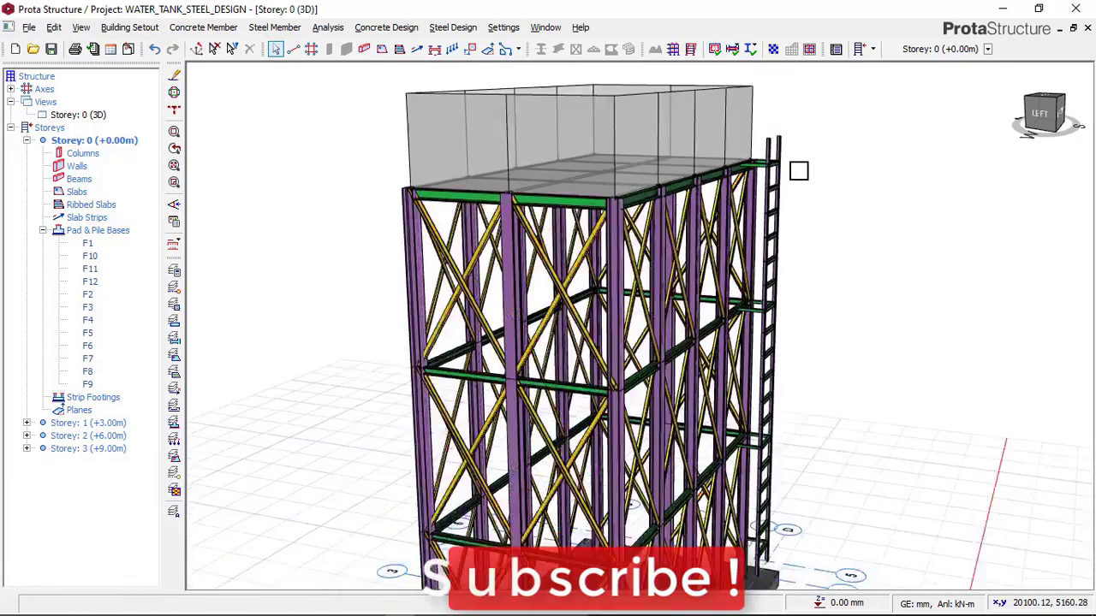
middle_click_drag(814, 182, 635, 219)
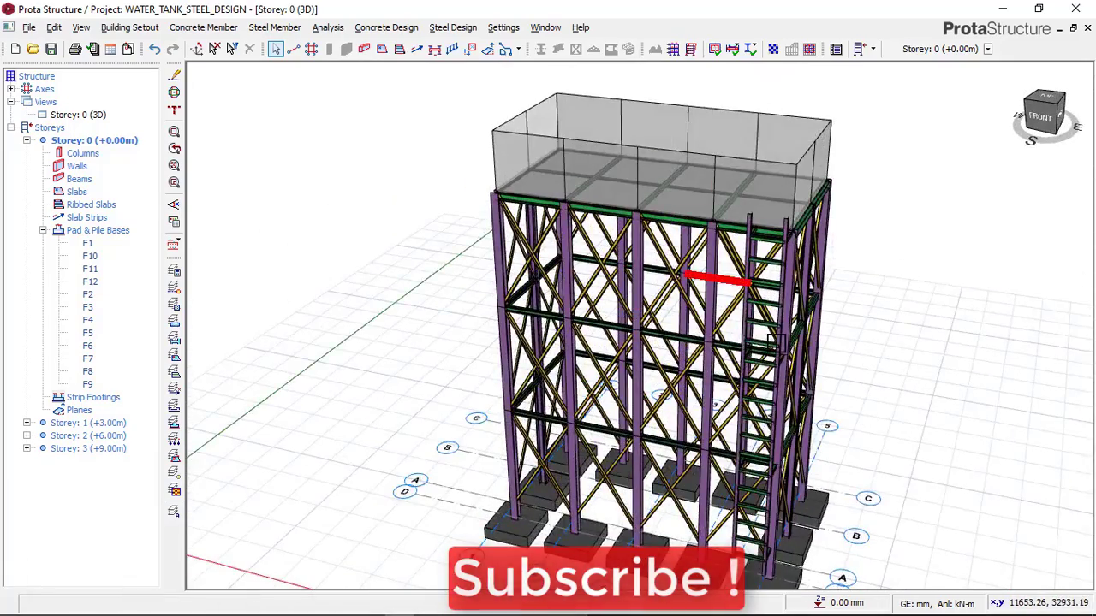
middle_click_drag(754, 288, 664, 247)
mouse_move(669, 287)
middle_mouse_down()
mouse_move(726, 288)
mouse_move(685, 275)
middle_mouse_up()
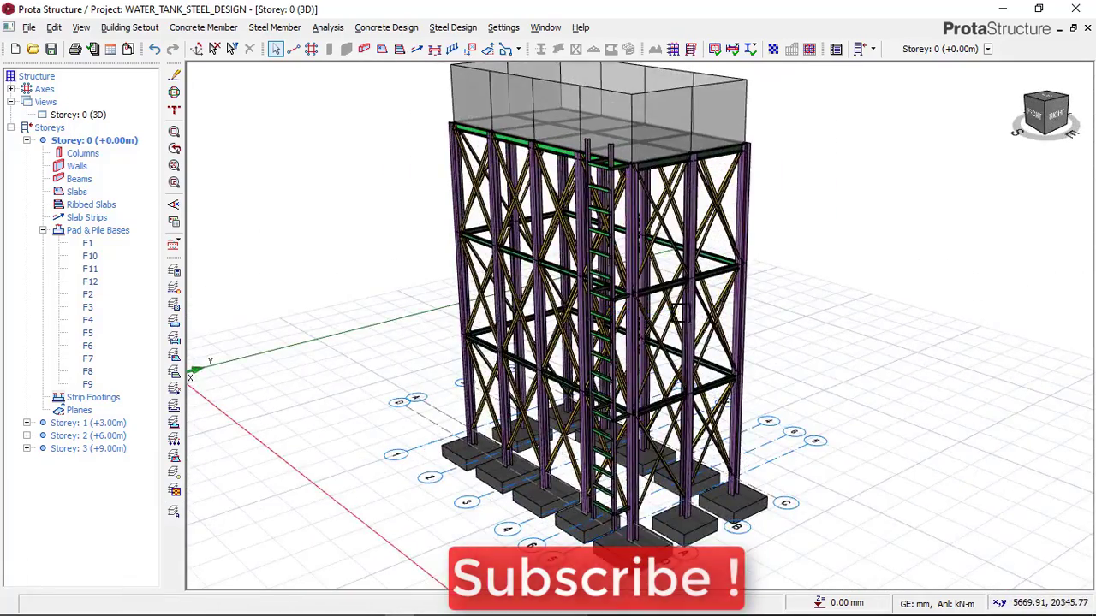
scroll(689, 308, "up", 5)
scroll(690, 308, "down", 3)
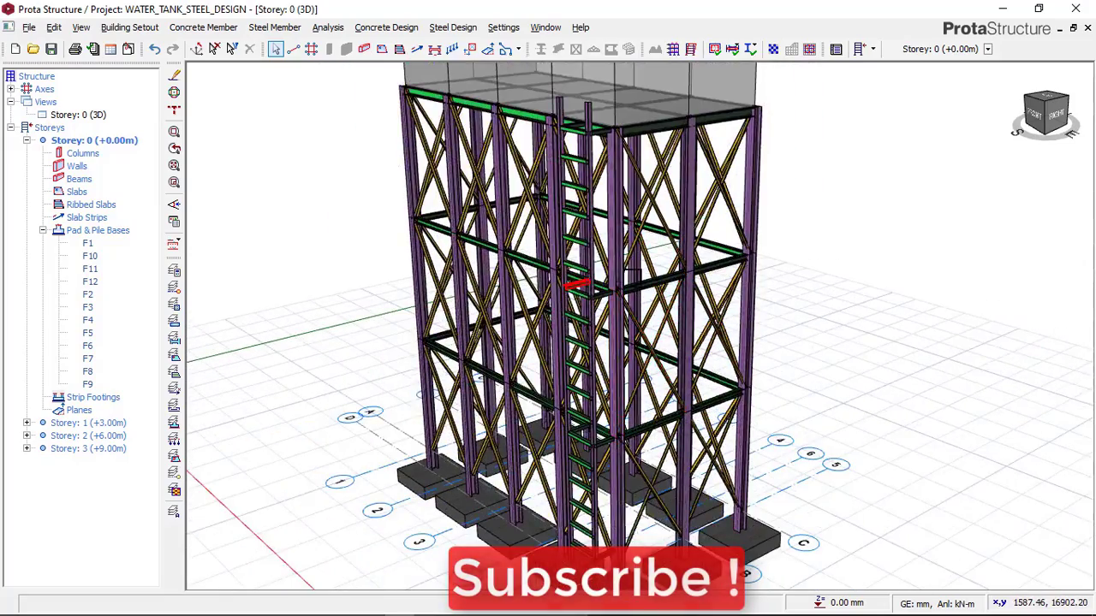
Inspect the bracing layout on all faces of the tower, circling the whole structure.
middle_click_drag(634, 276, 760, 279)
middle_click_drag(635, 308, 655, 276)
scroll(670, 250, "down", 4)
scroll(635, 275, "down", 3)
scroll(632, 215, "up", 2)
scroll(631, 214, "up", 4)
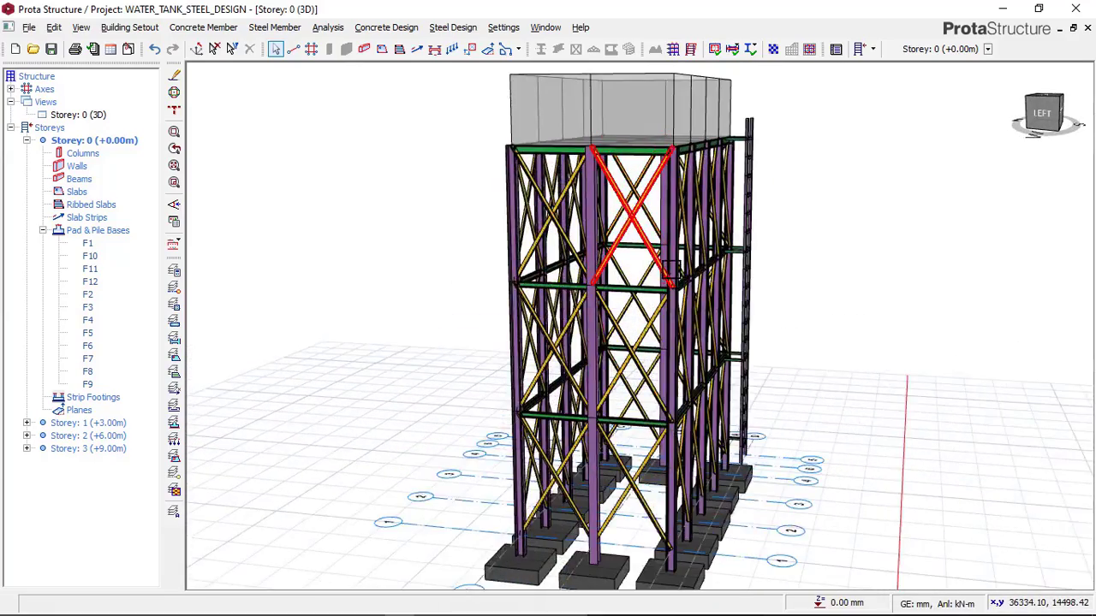
middle_click_drag(700, 289, 631, 313)
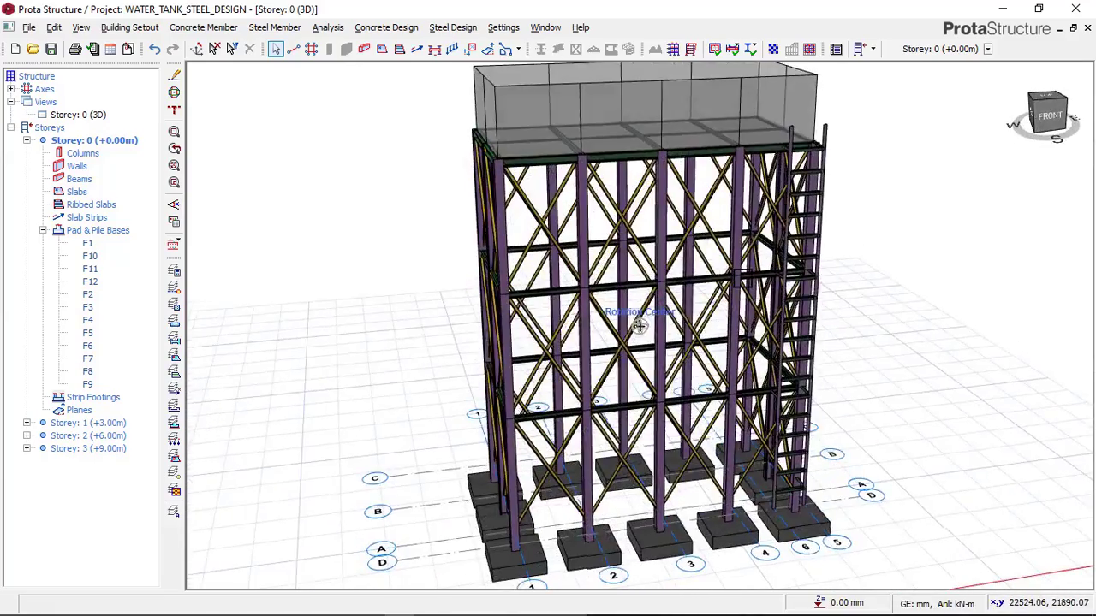
middle_click_drag(842, 286, 744, 218)
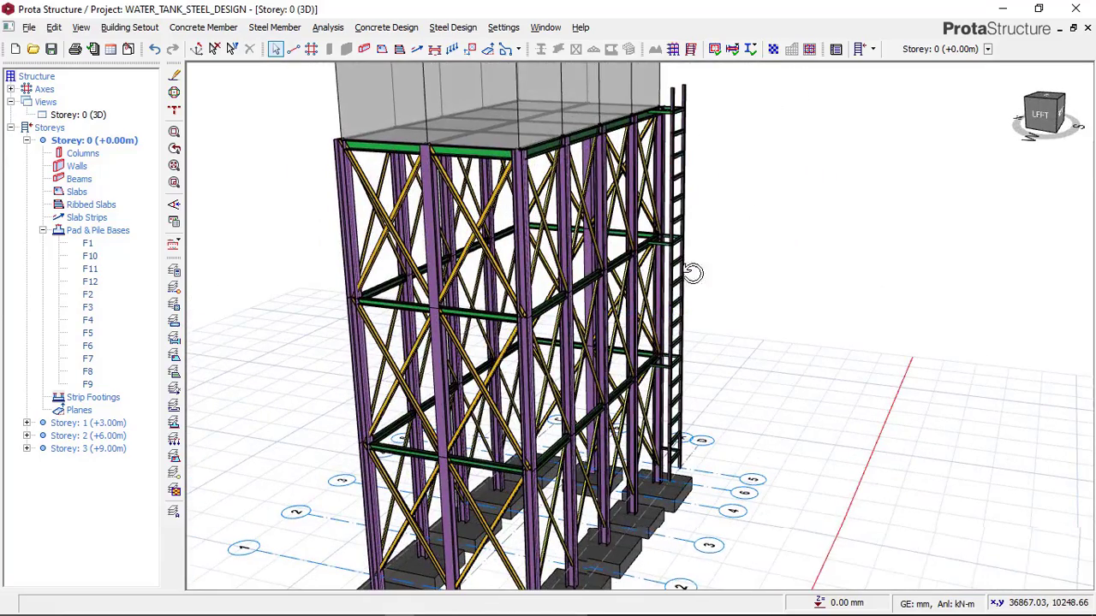
middle_click_drag(693, 272, 655, 267)
middle_click_drag(775, 253, 751, 310)
scroll(785, 353, "up", 1)
middle_click_drag(763, 386, 670, 364)
scroll(666, 357, "down", 2)
scroll(747, 345, "up", 3)
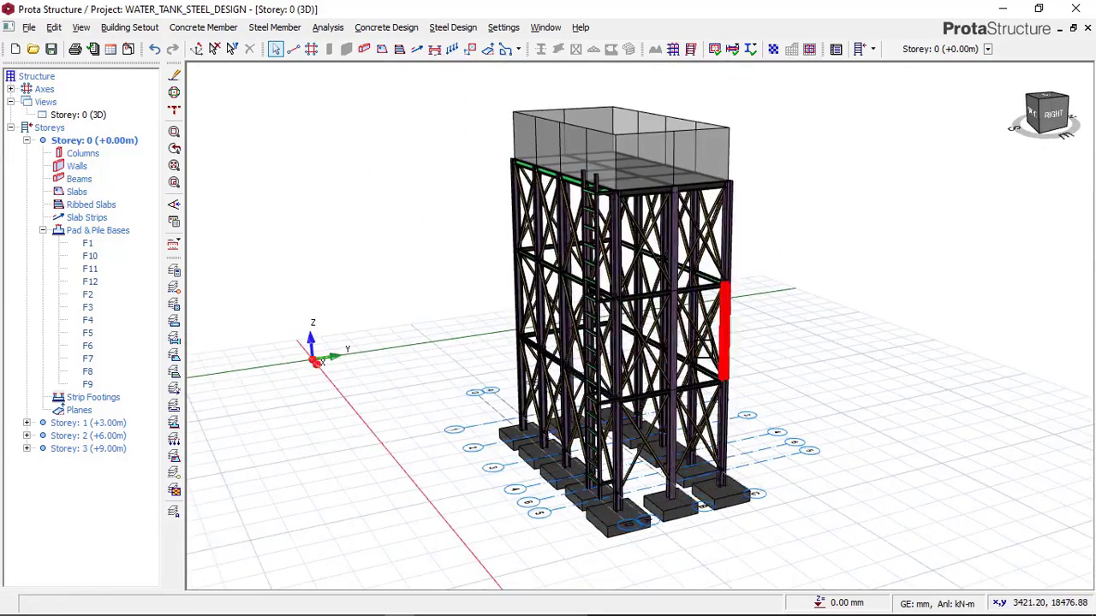
Examine the ladder, braced storeys and tank deck from closer, more distant and elevated viewpoints.
middle_click_drag(786, 329, 736, 326)
scroll(702, 308, "down", 3)
middle_click_drag(683, 375, 793, 392)
scroll(697, 390, "up", 3)
middle_click_drag(729, 374, 799, 339)
middle_click_drag(629, 418, 552, 456)
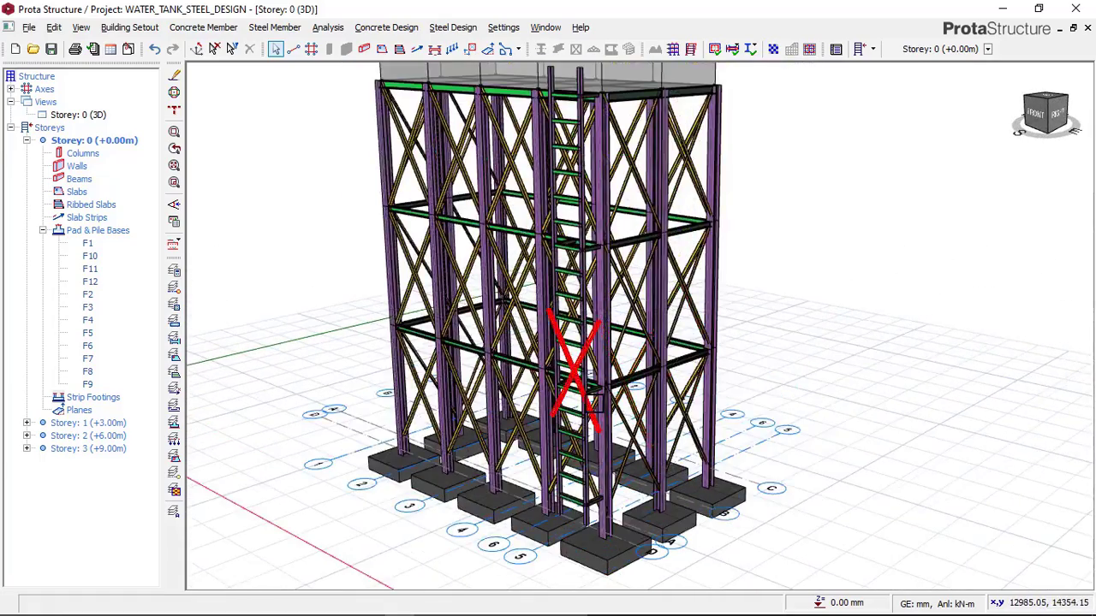
scroll(600, 418, "down", 3)
scroll(695, 272, "up", 3)
scroll(685, 288, "up", 3)
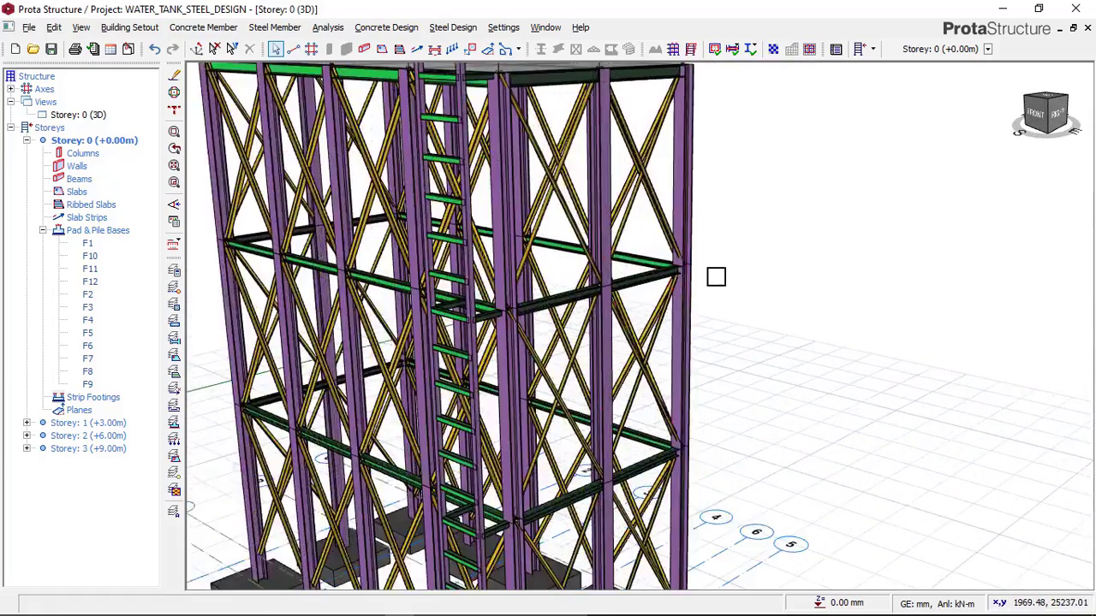
scroll(736, 271, "down", 3)
middle_click_drag(736, 272, 711, 295)
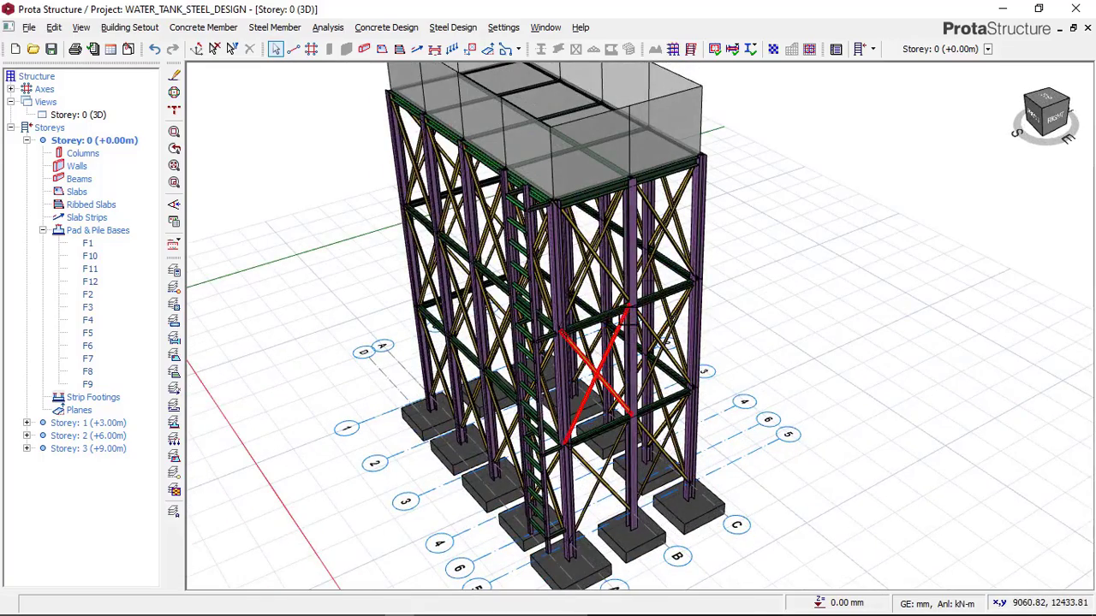
middle_click_drag(718, 281, 674, 289)
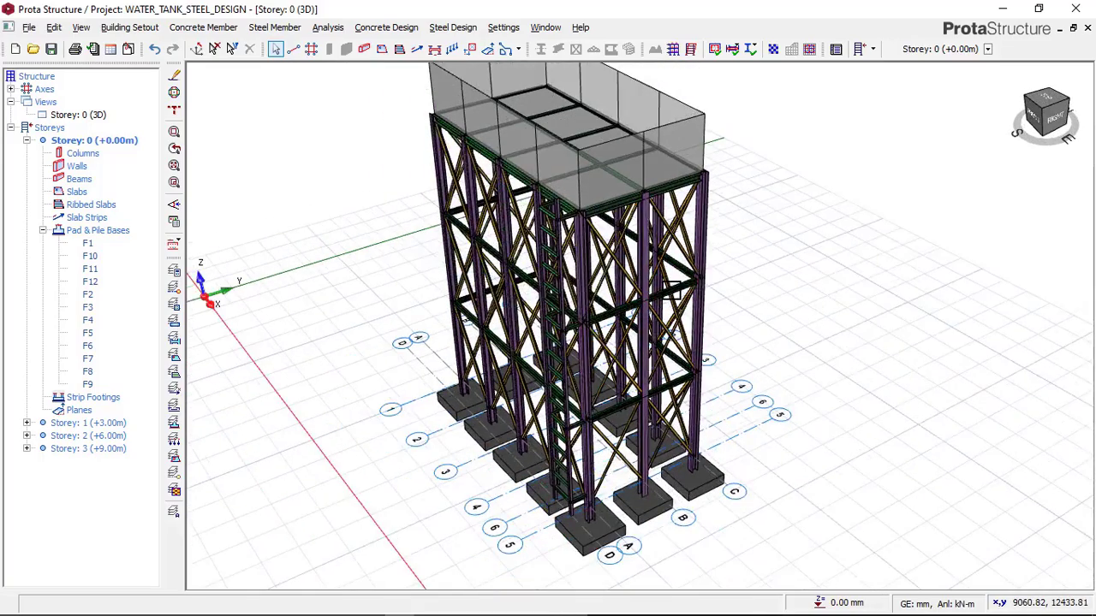
middle_click_drag(746, 302, 713, 414)
scroll(704, 441, "up", 2)
scroll(678, 342, "down", 3)
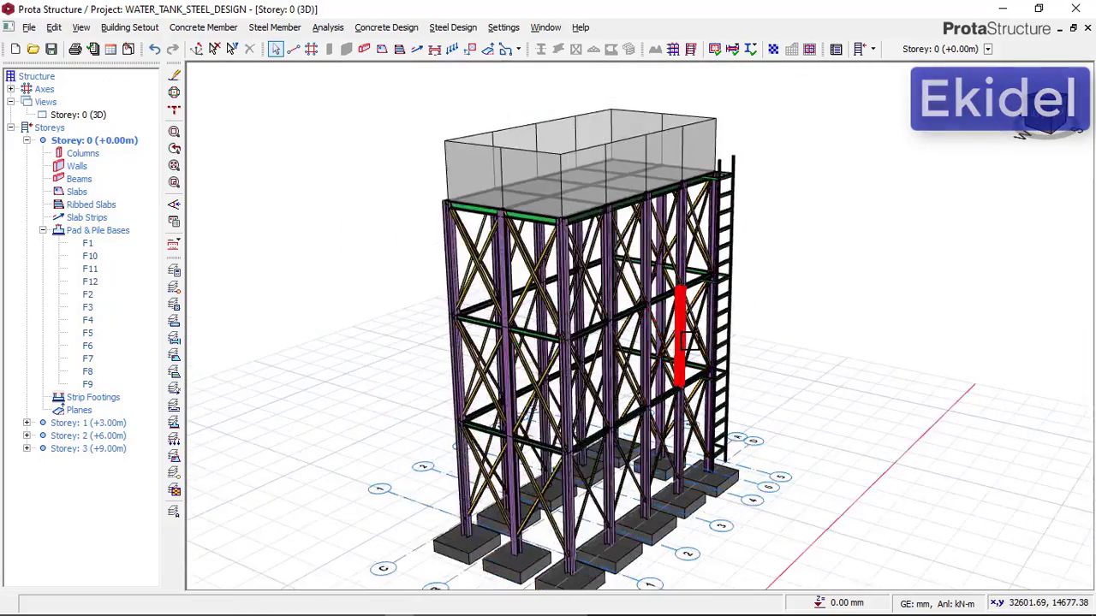
Examine the pad footings and their column connections up close around the base of the tower.
scroll(611, 534, "up", 4)
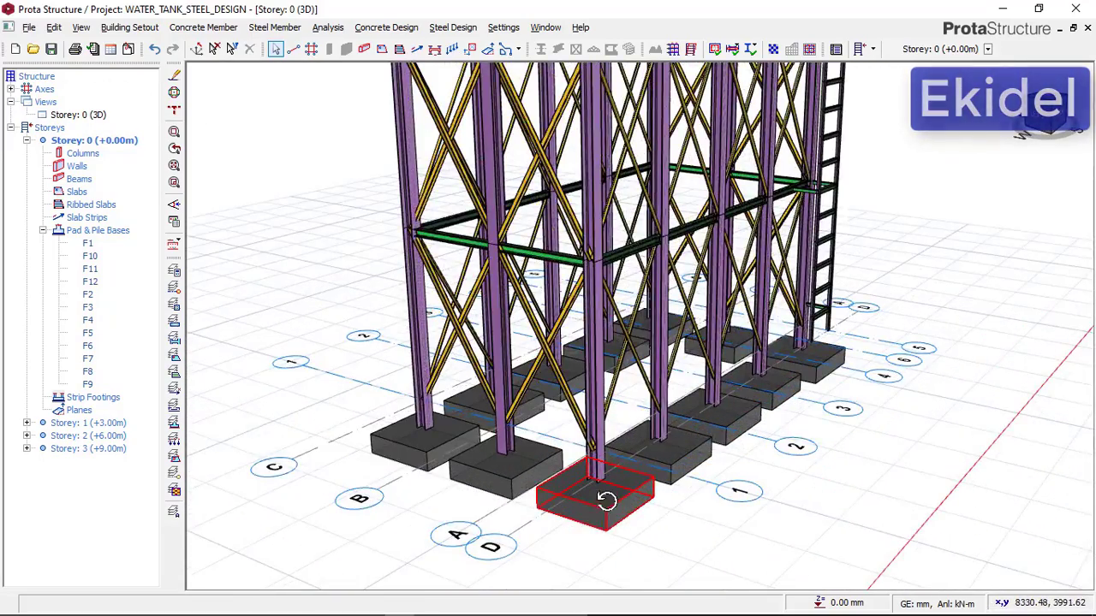
middle_click_drag(606, 501, 501, 503)
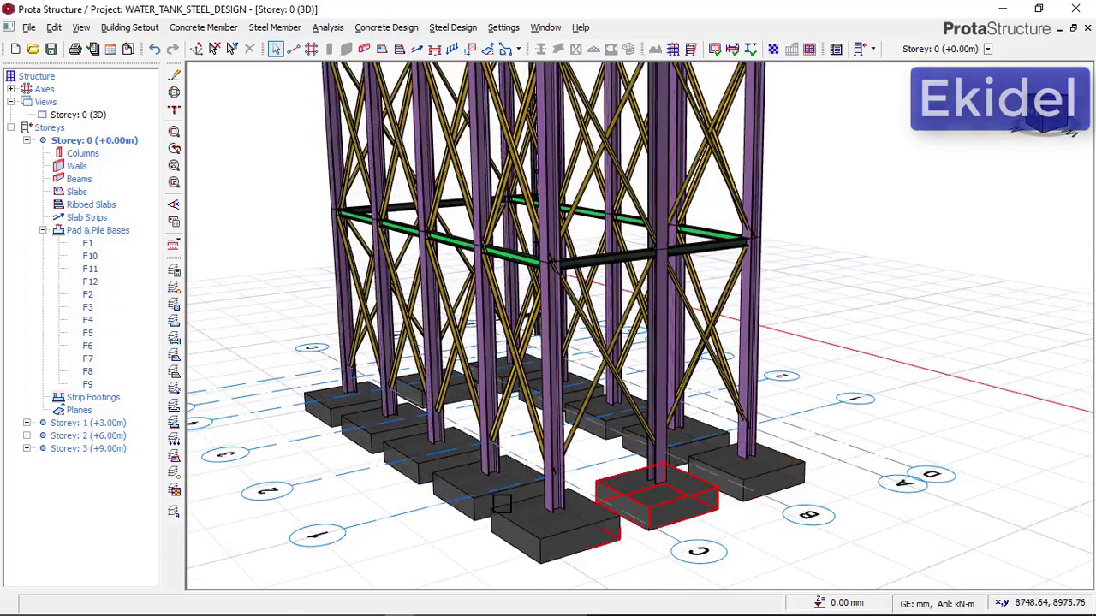
mouse_move(652, 516)
middle_mouse_down()
mouse_move(548, 496)
mouse_move(618, 520)
mouse_move(676, 462)
mouse_move(590, 454)
mouse_move(565, 376)
mouse_move(572, 460)
mouse_move(555, 428)
mouse_move(673, 465)
mouse_move(570, 474)
mouse_move(690, 442)
mouse_move(505, 462)
middle_mouse_up()
middle_click_drag(651, 423, 530, 413)
scroll(539, 404, "up", 2)
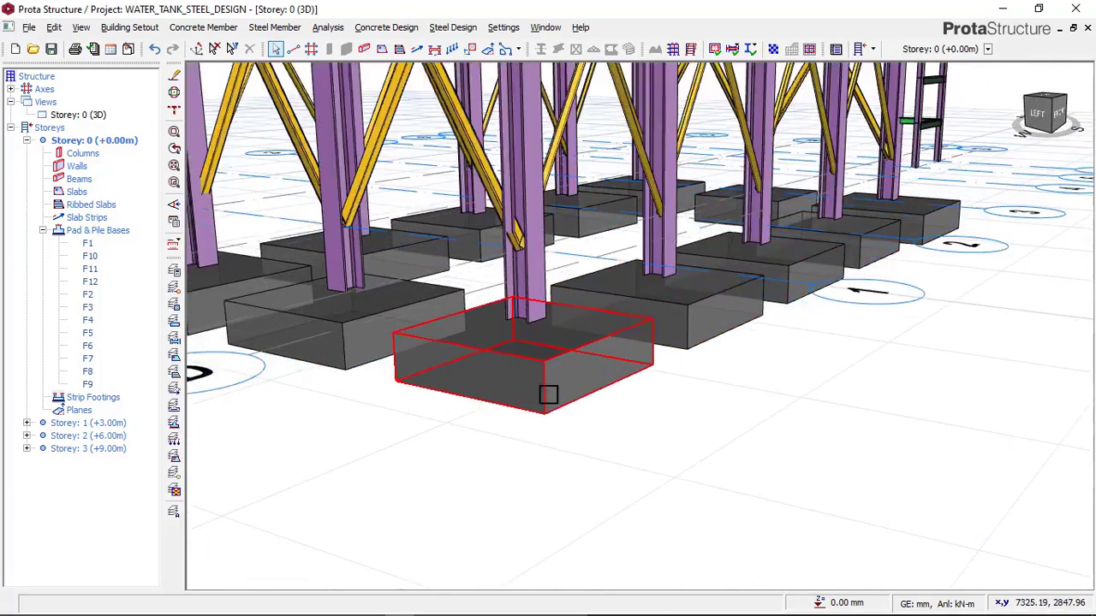
middle_click_drag(677, 420, 708, 431)
mouse_move(587, 423)
middle_mouse_down()
mouse_move(653, 423)
mouse_move(642, 441)
mouse_move(486, 421)
middle_mouse_up()
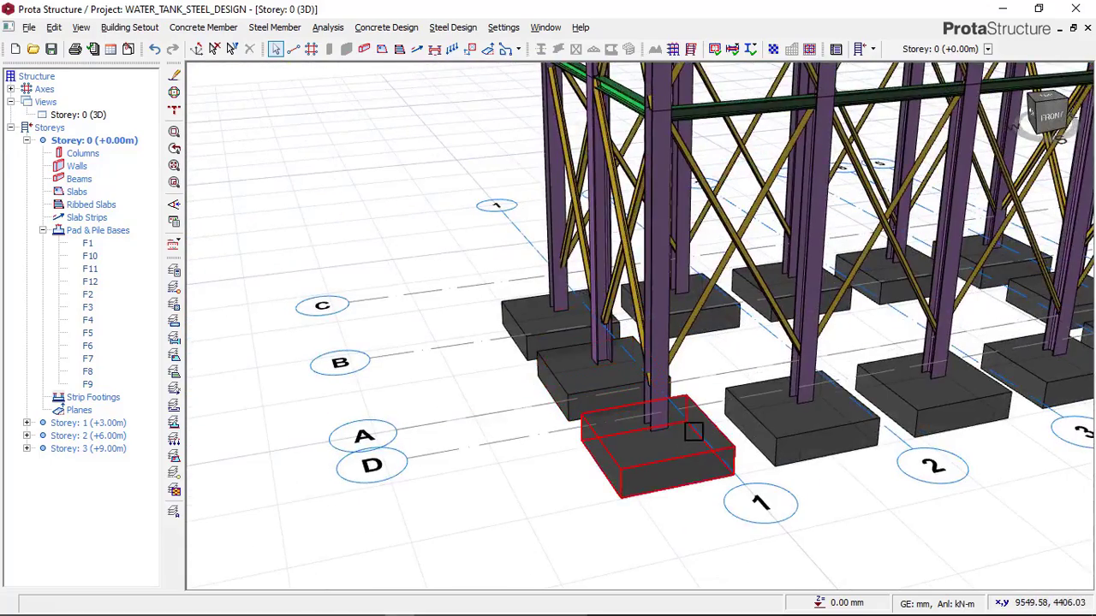
middle_click_drag(550, 431, 469, 405)
middle_click_drag(637, 386, 664, 388)
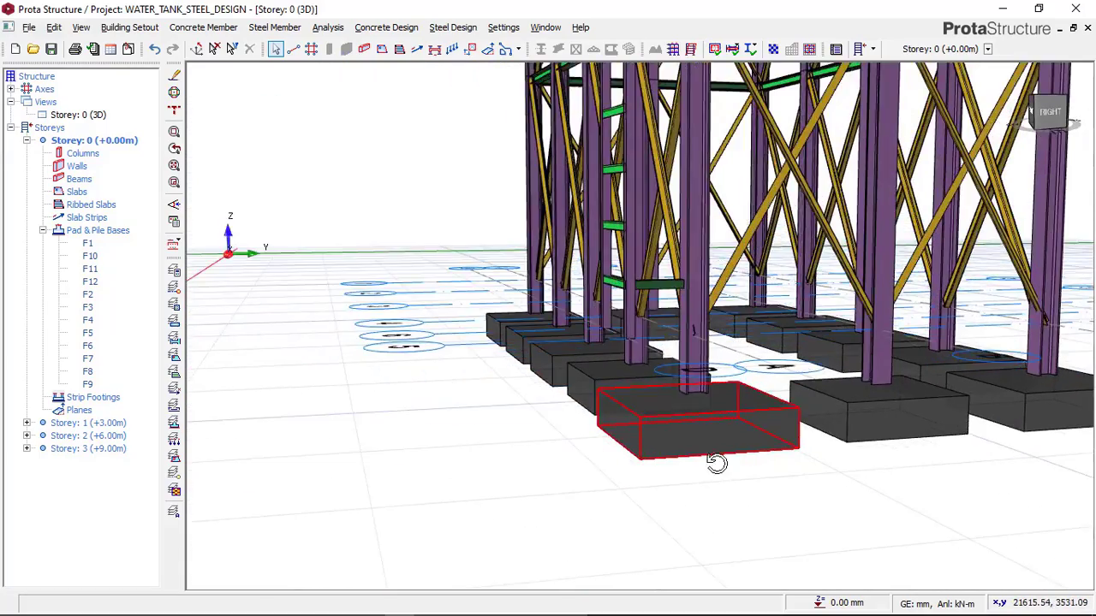
middle_click_drag(715, 463, 733, 477)
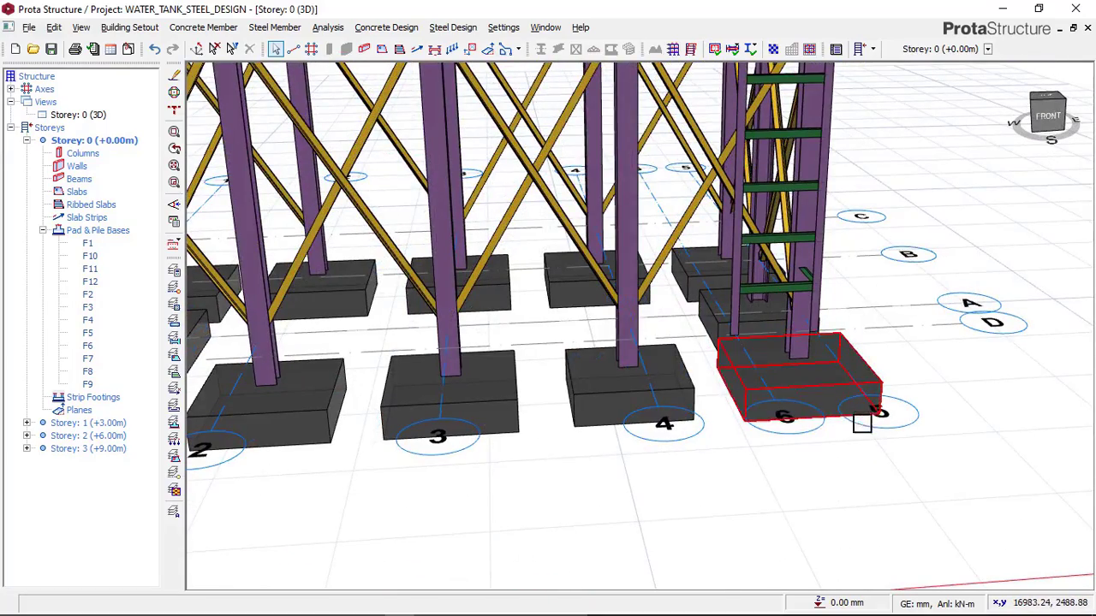
mouse_move(861, 423)
middle_mouse_down()
mouse_move(799, 419)
mouse_move(773, 440)
mouse_move(841, 430)
mouse_move(747, 416)
mouse_move(639, 431)
mouse_move(624, 411)
mouse_move(589, 418)
mouse_move(697, 362)
mouse_move(580, 348)
mouse_move(641, 320)
mouse_move(497, 438)
mouse_move(622, 360)
mouse_move(565, 459)
middle_mouse_up()
Review the complete tower together with its pad footings on the axis grid.
scroll(830, 418, "up", 3)
scroll(783, 415, "down", 2)
scroll(686, 422, "down", 3)
scroll(621, 353, "down", 3)
scroll(563, 464, "down", 2)
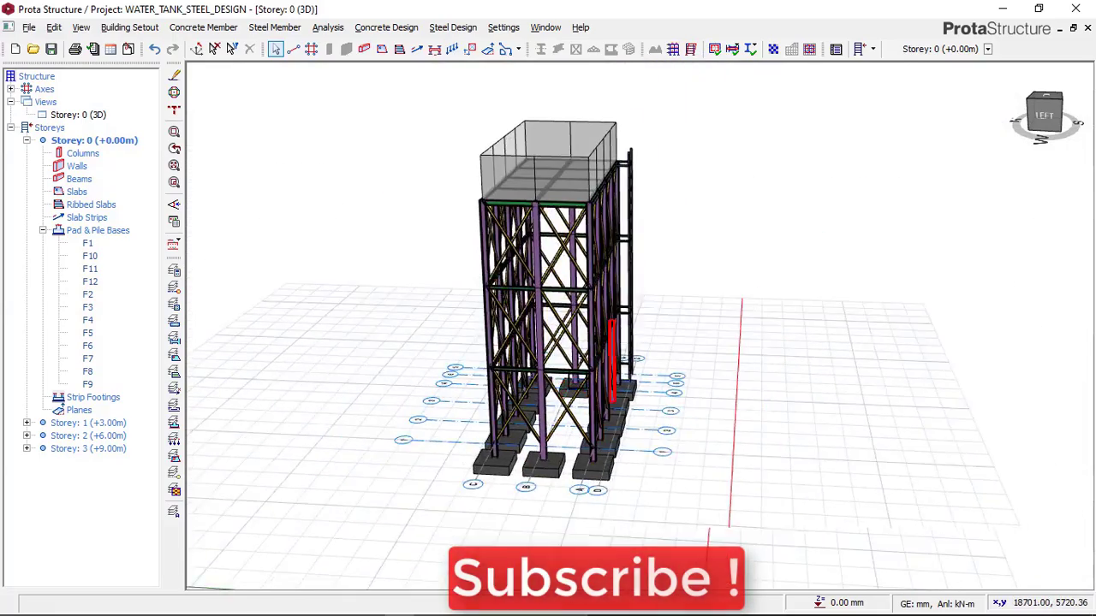
middle_click_drag(563, 411, 500, 320)
scroll(558, 458, "up", 3)
middle_click_drag(446, 503, 519, 396)
middle_click_drag(653, 384, 534, 376)
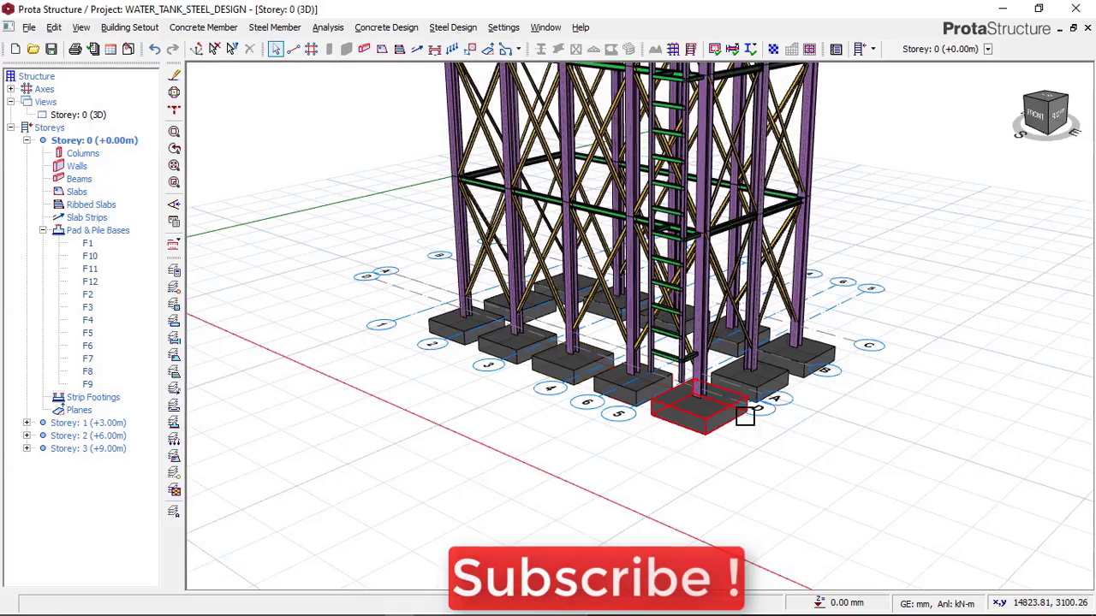
middle_click_drag(745, 417, 753, 416)
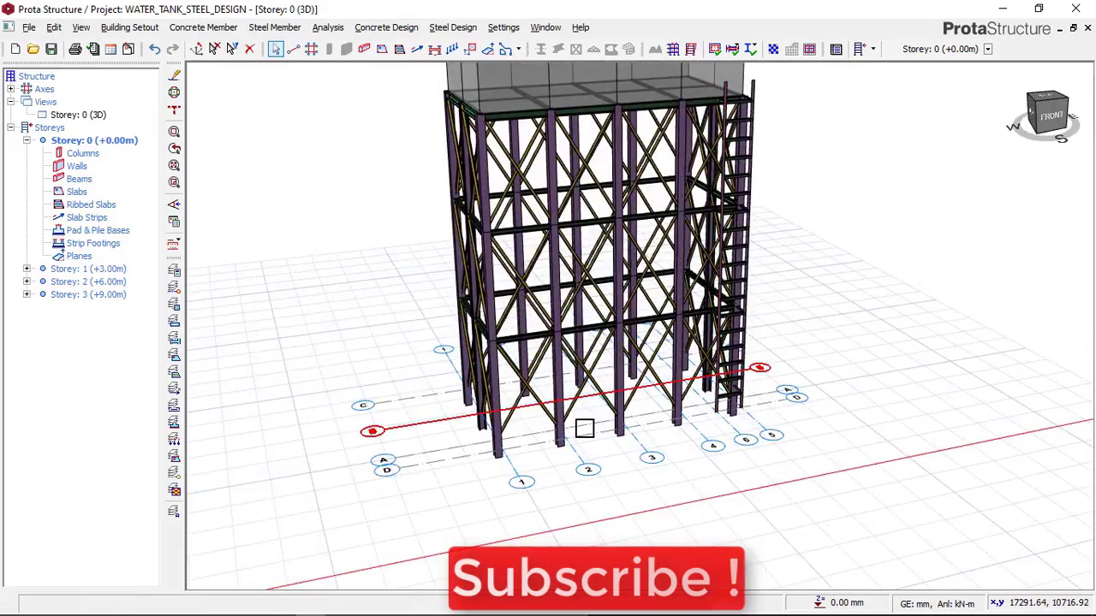
Examine the column bases without footings and the lowest storey's bracing around the tower.
scroll(530, 471, "up", 3)
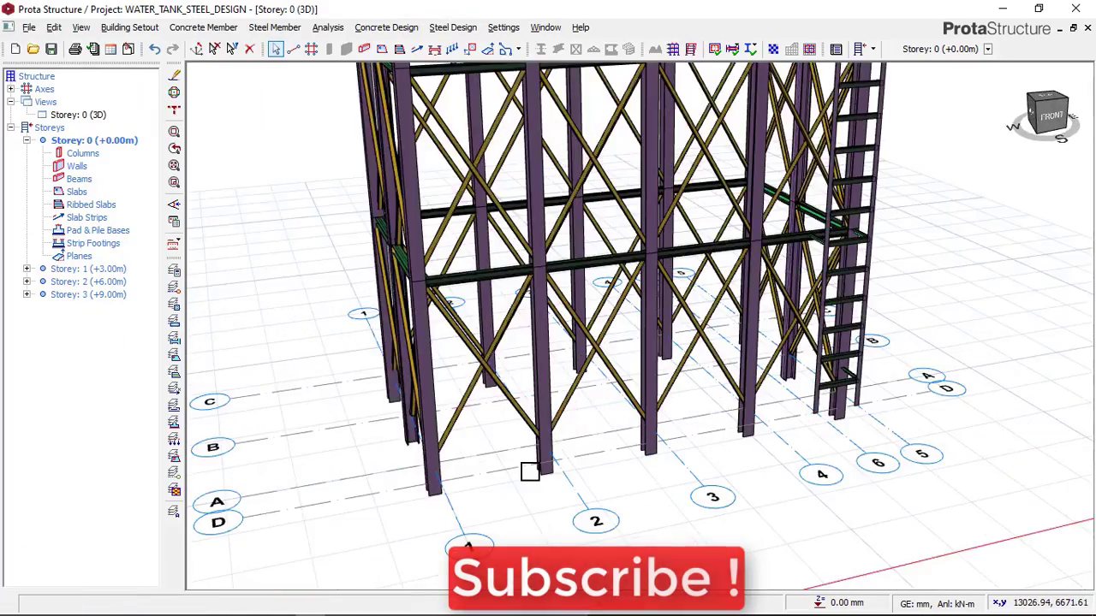
middle_click_drag(530, 472, 628, 409)
scroll(666, 419, "down", 4)
middle_click_drag(531, 403, 734, 435)
middle_click_drag(600, 494, 624, 402)
scroll(642, 377, "up", 5)
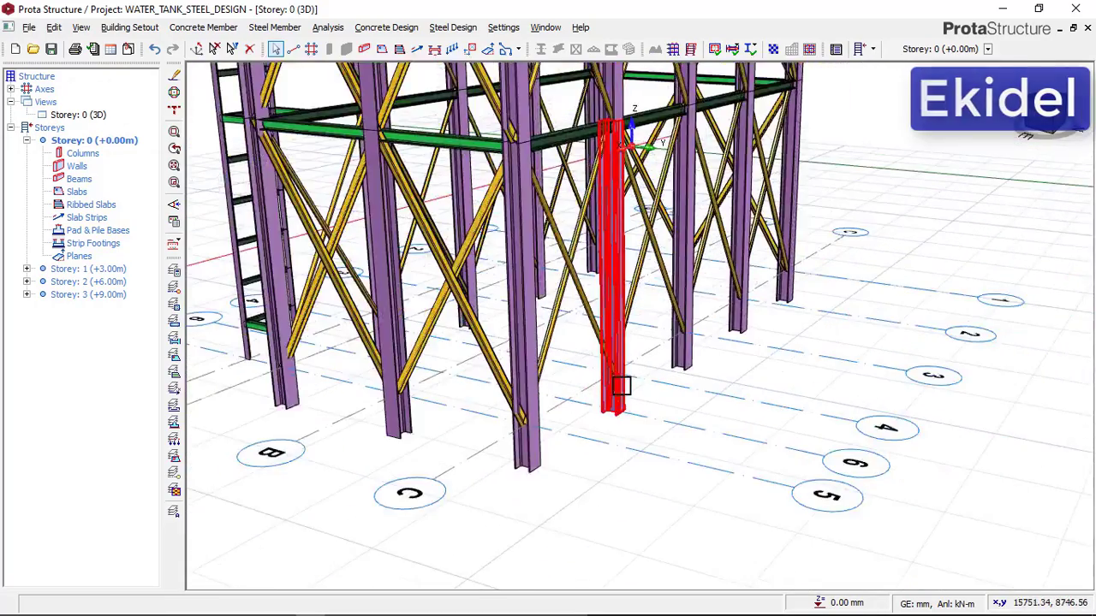
mouse_move(620, 385)
middle_mouse_down()
mouse_move(573, 467)
mouse_move(633, 426)
mouse_move(628, 438)
mouse_move(679, 425)
mouse_move(469, 429)
mouse_move(570, 448)
mouse_move(608, 435)
middle_mouse_up()
scroll(626, 350, "down", 3)
middle_click_drag(614, 360, 632, 423)
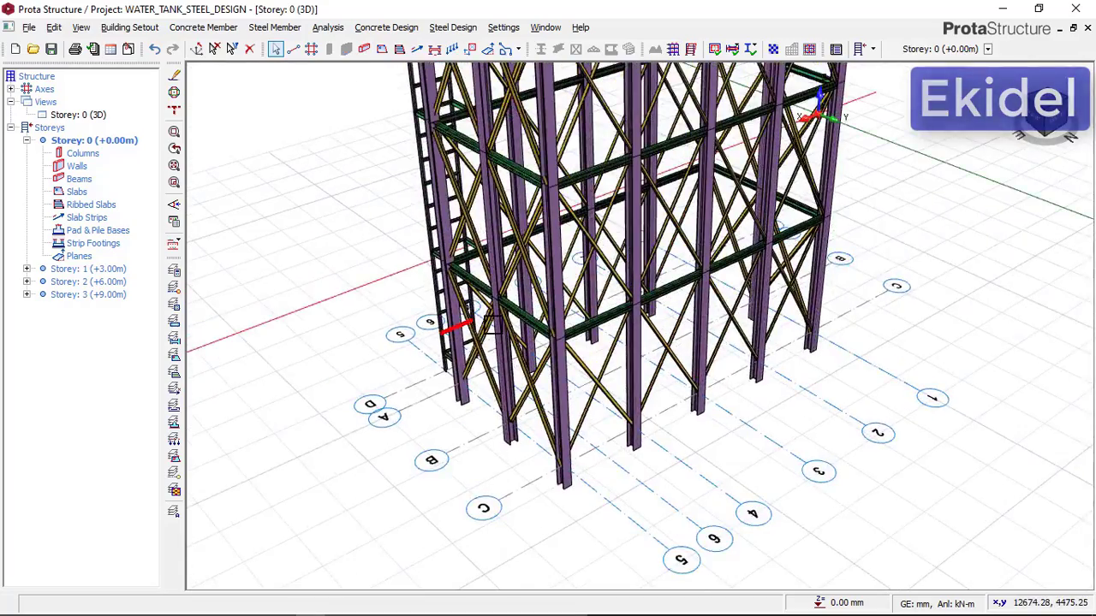
middle_click_drag(457, 327, 630, 326)
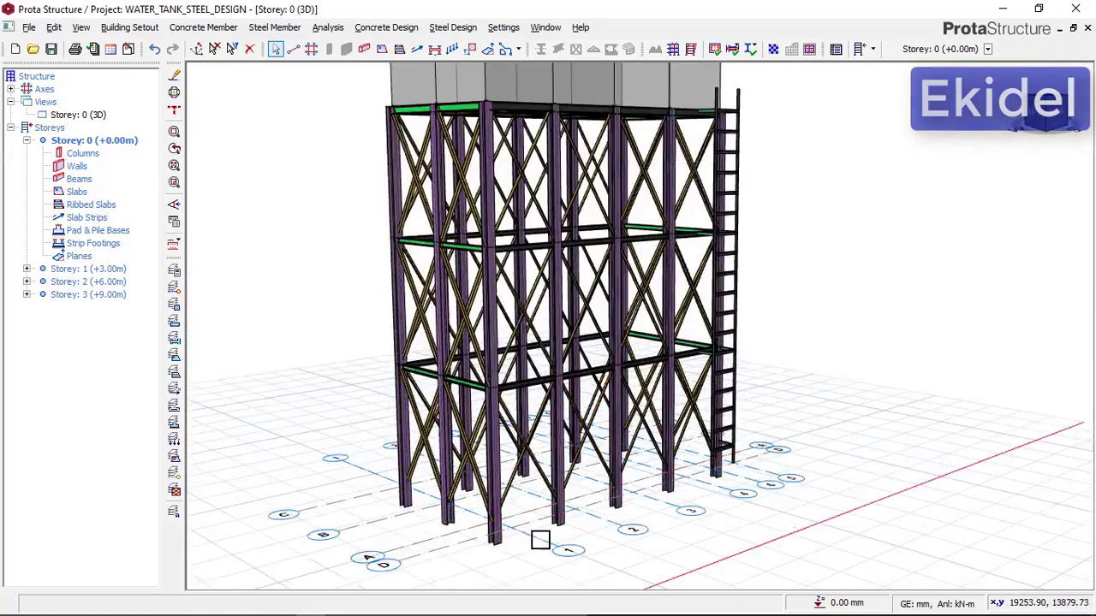
Examine the corner columns and their bases around the lowest storey, compared with the complete tower.
mouse_move(542, 508)
middle_mouse_down()
mouse_move(581, 426)
mouse_move(559, 428)
mouse_move(605, 420)
mouse_move(561, 442)
middle_mouse_up()
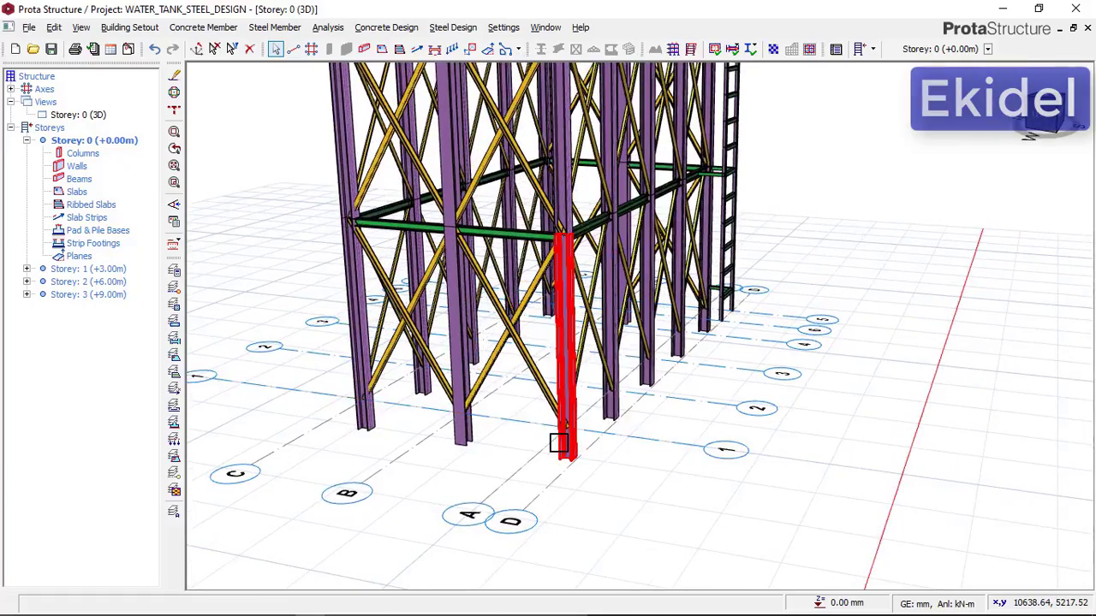
scroll(504, 438, "up", 2)
mouse_move(463, 422)
middle_mouse_down()
mouse_move(507, 425)
mouse_move(584, 396)
mouse_move(577, 401)
mouse_move(641, 327)
mouse_move(533, 448)
middle_mouse_up()
scroll(494, 423, "down", 2)
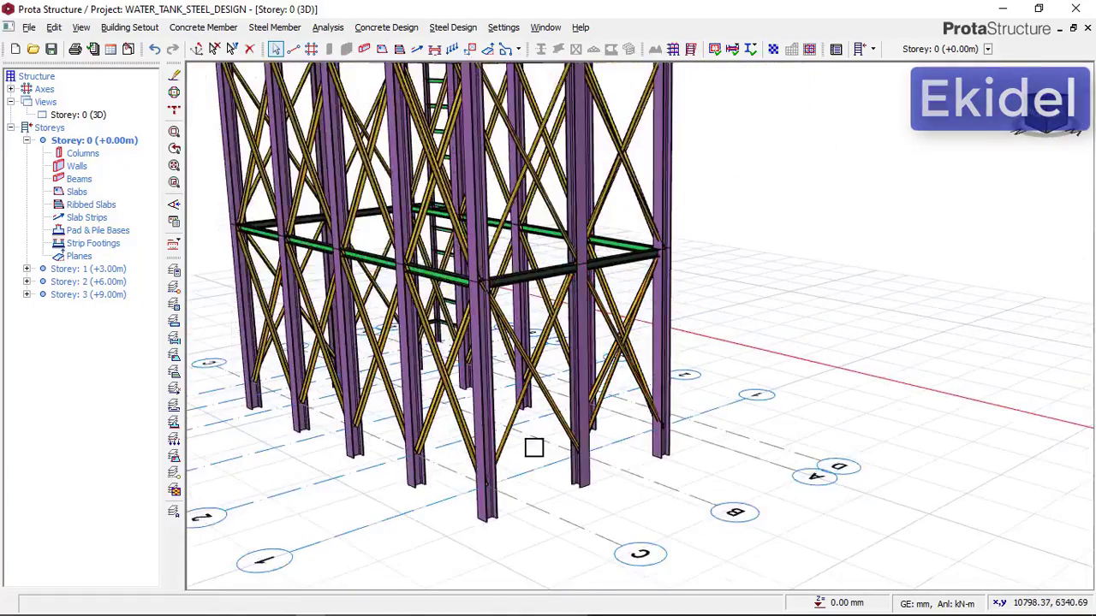
scroll(632, 433, "down", 3)
middle_click_drag(659, 400, 604, 401)
scroll(660, 359, "down", 2)
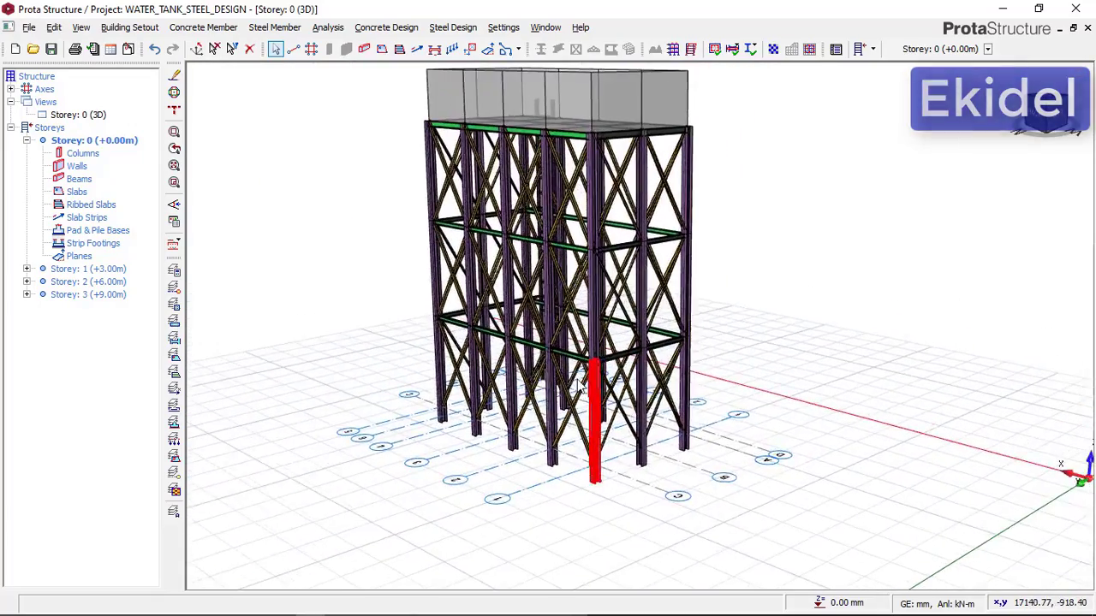
scroll(575, 344, "up", 4)
scroll(629, 329, "down", 4)
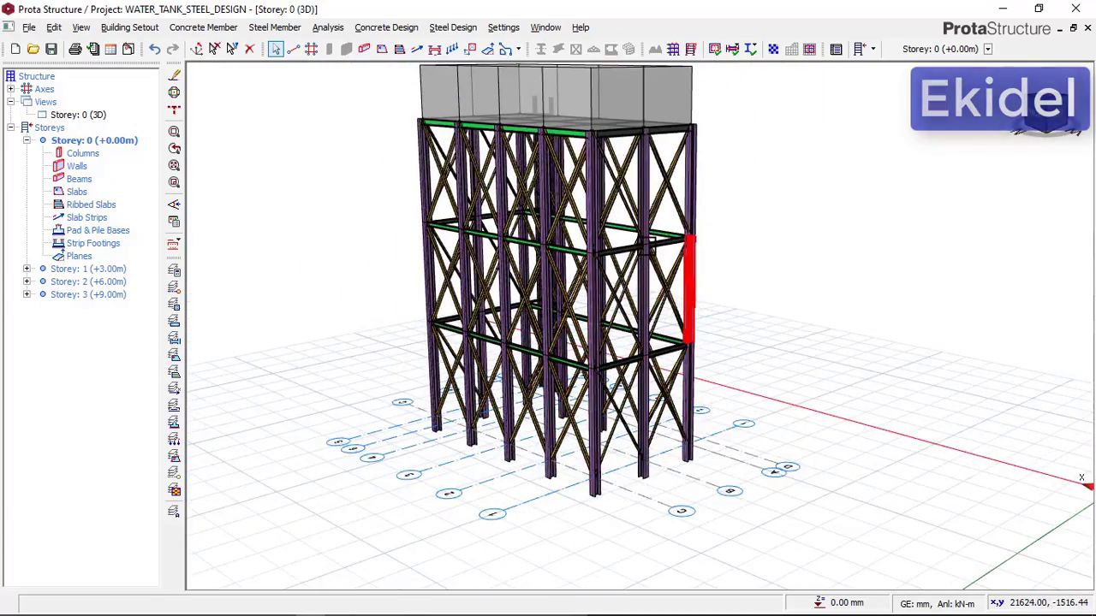
Review the braced storeys and the column bases on the axis grid from the corner at axes 1 and C.
mouse_move(648, 244)
middle_mouse_down()
mouse_move(555, 264)
mouse_move(638, 248)
middle_mouse_up()
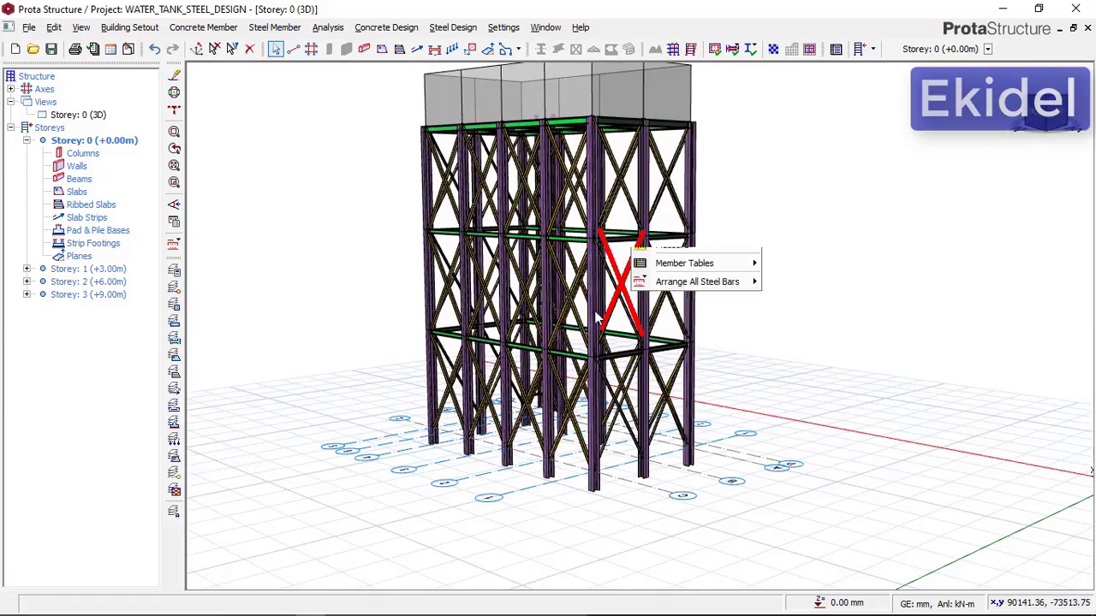
scroll(596, 318, "down", 1)
left_click(891, 232)
right_click_drag(704, 331, 695, 376)
scroll(646, 377, "down", 1)
scroll(656, 391, "up", 3)
scroll(565, 395, "up", 1)
middle_click_drag(580, 407, 618, 368)
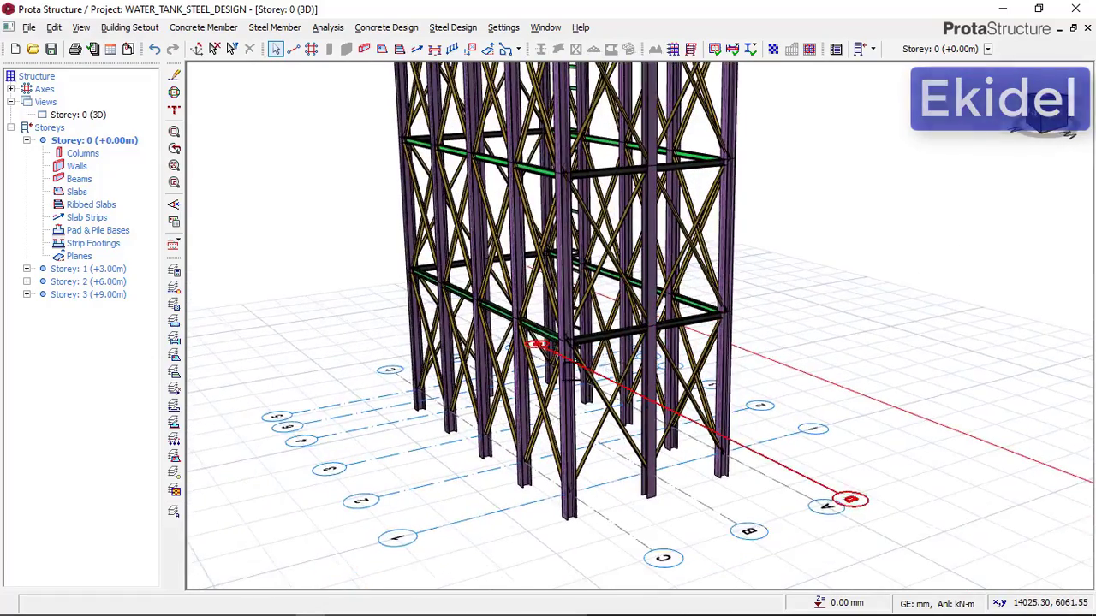
scroll(589, 373, "down", 1)
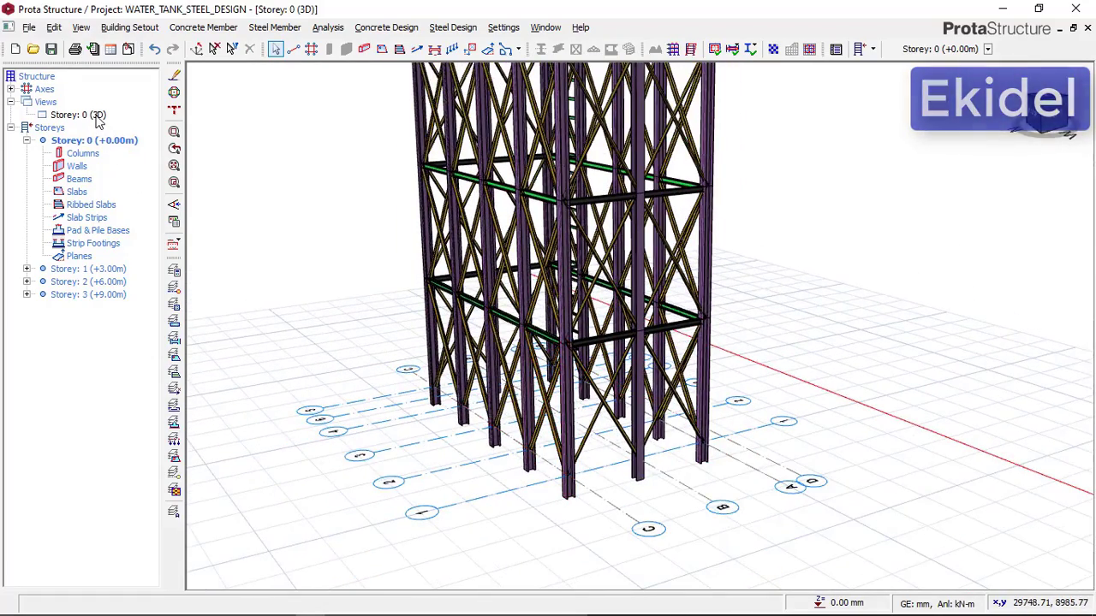
Switch the Storey: 0 view from 3D to plan.
right_click(100, 116)
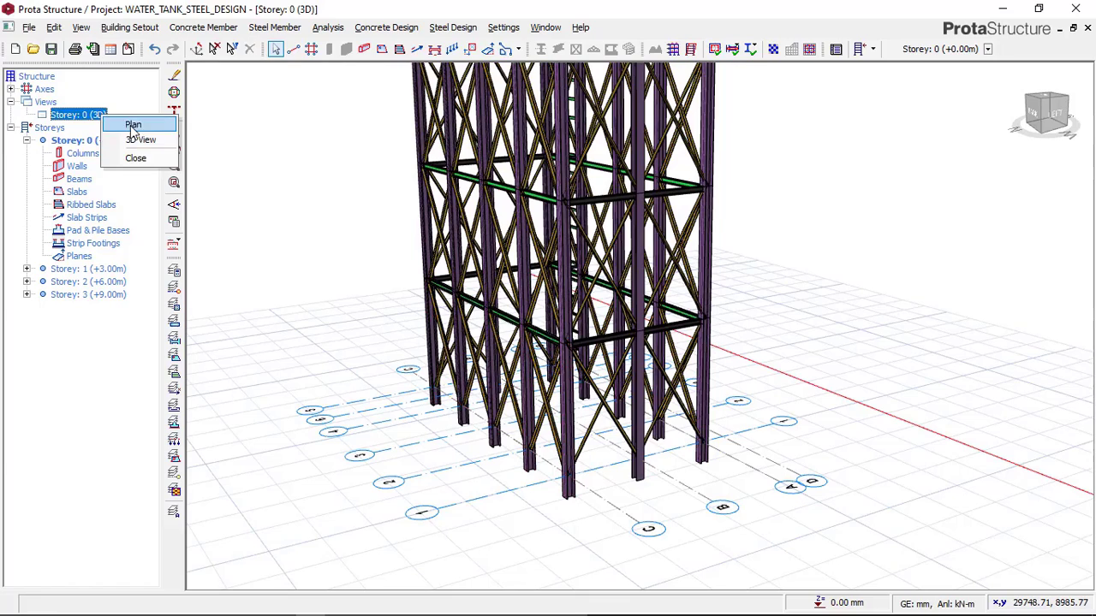
left_click(128, 127)
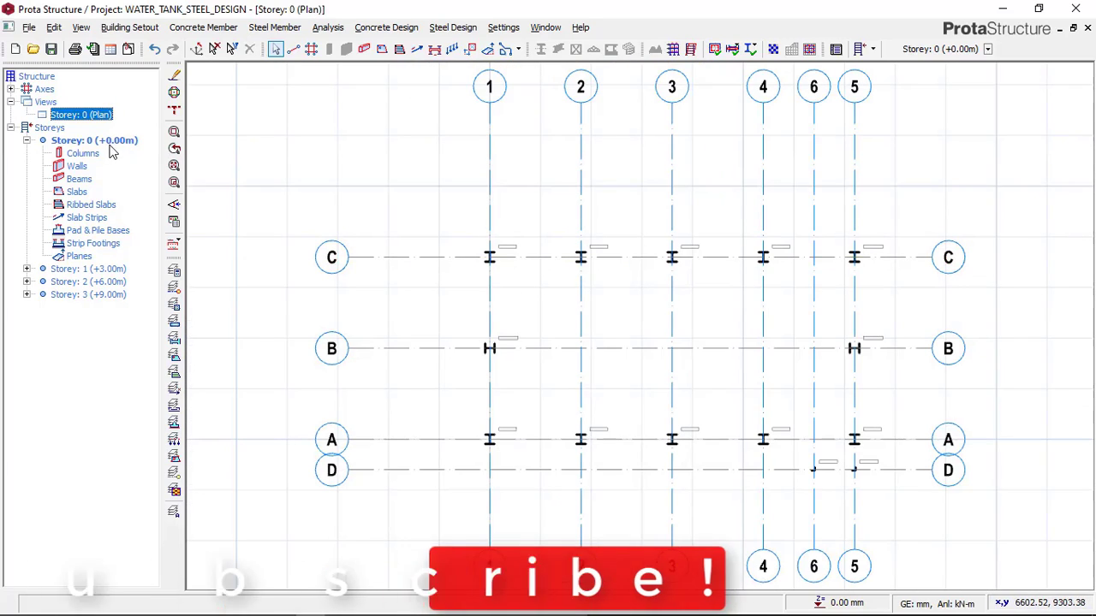
double_click(108, 140)
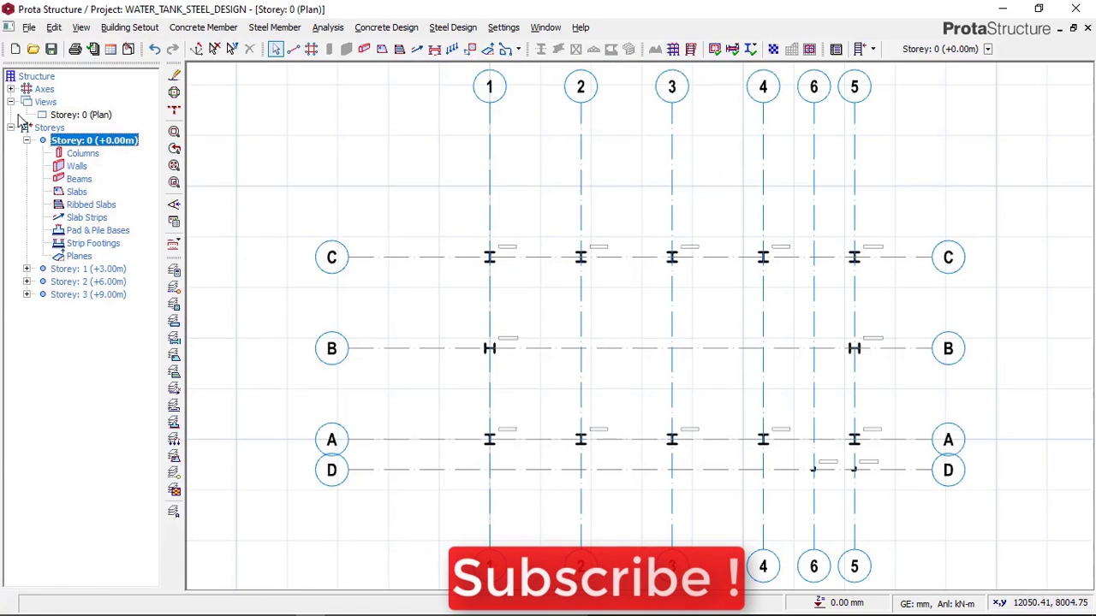
Examine the column labels and steel sections along axes C and B in the Storey: 0 plan.
middle_click_drag(573, 326, 495, 244)
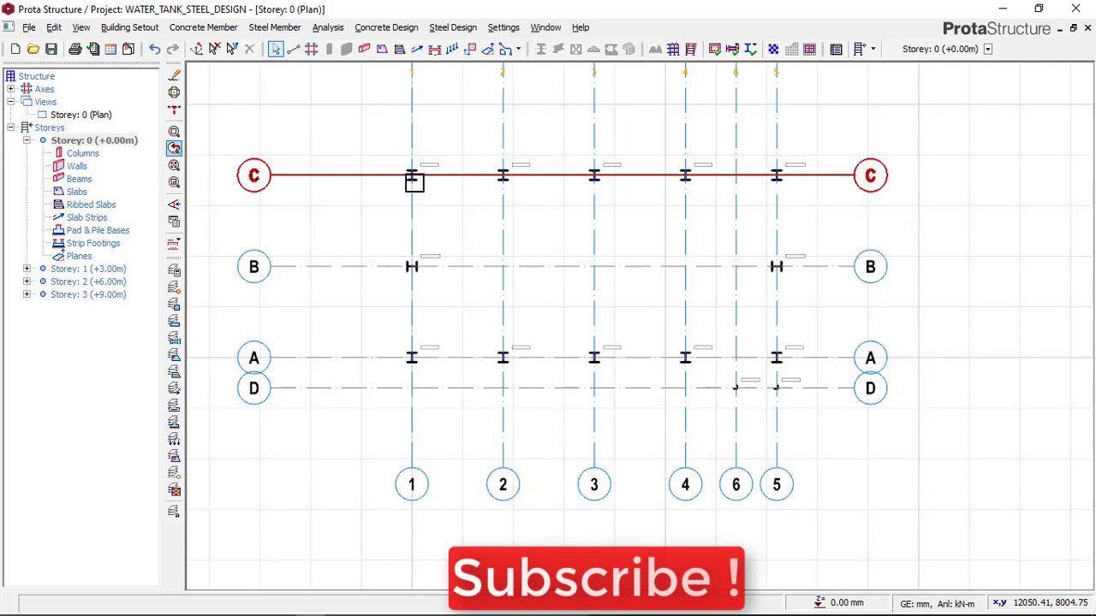
scroll(411, 176, "up", 5)
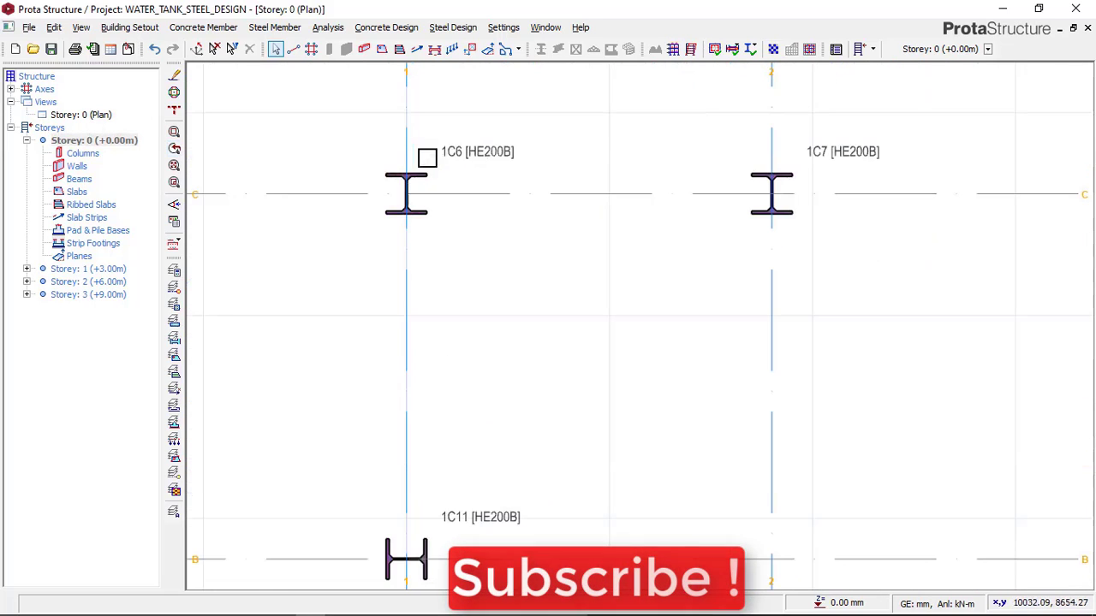
scroll(492, 177, "down", 2)
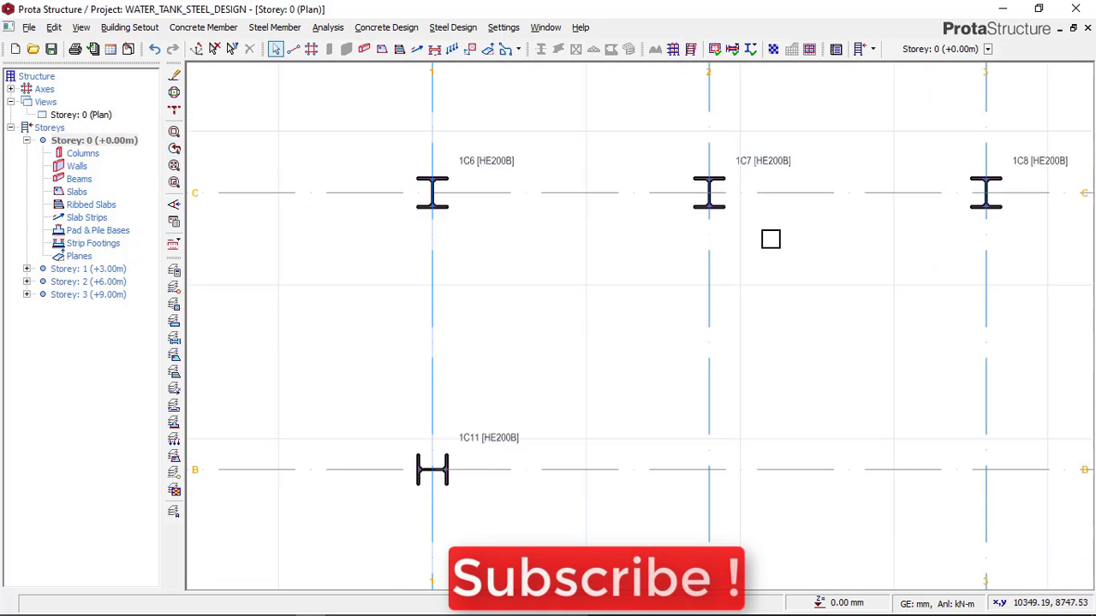
scroll(494, 204, "down", 4)
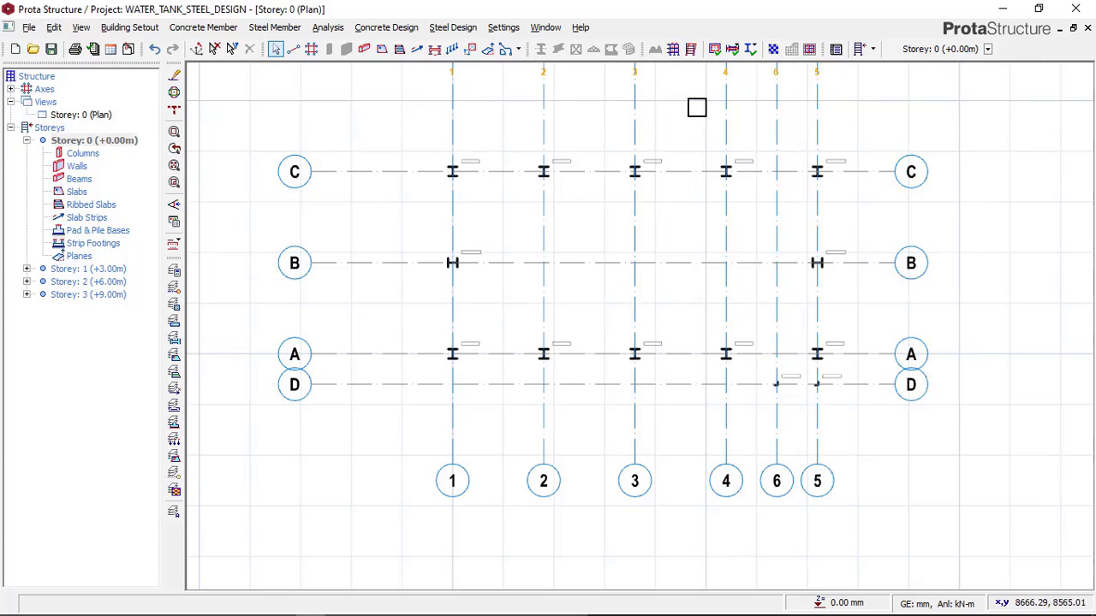
scroll(479, 164, "up", 2)
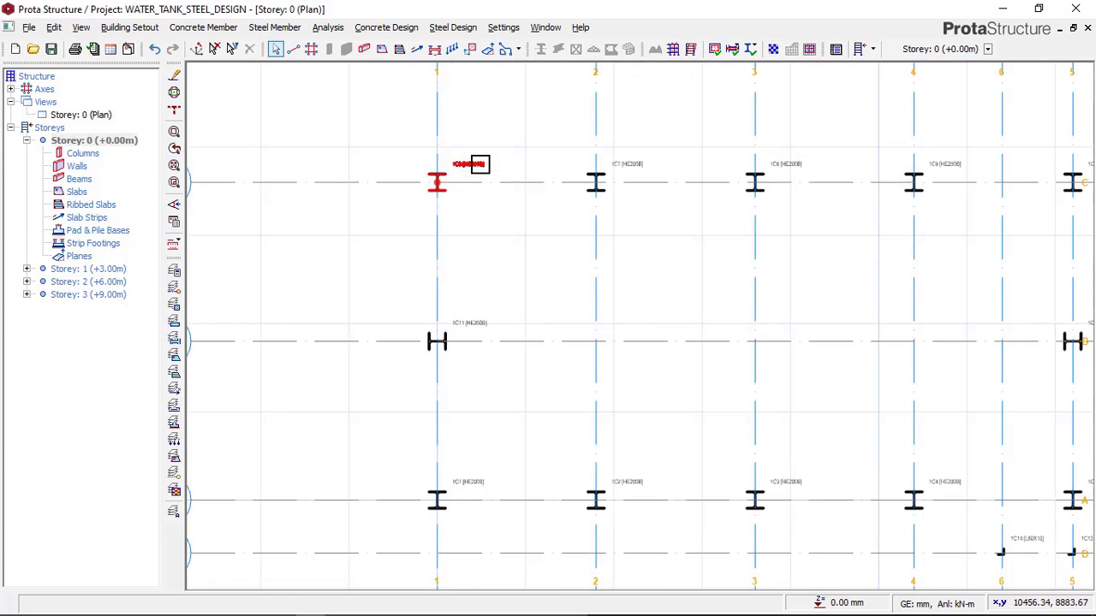
scroll(488, 151, "up", 2)
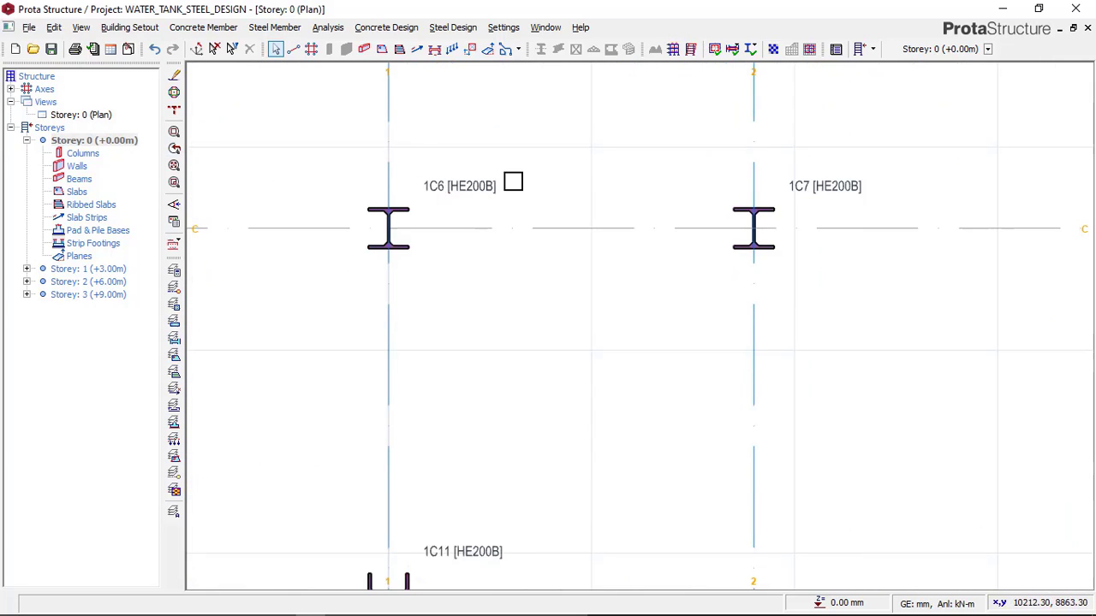
scroll(472, 201, "down", 4)
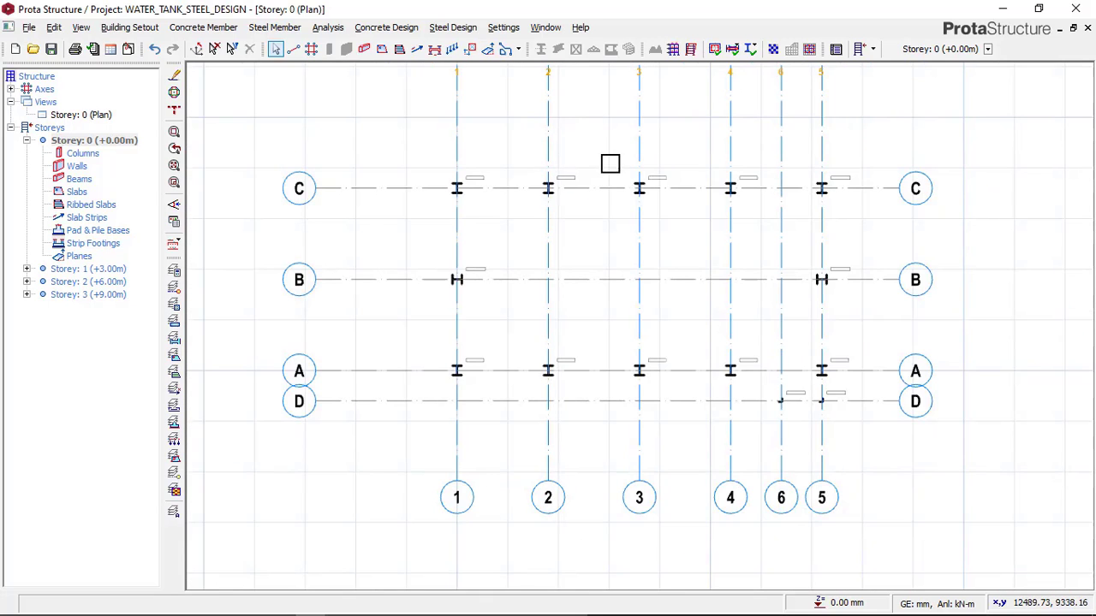
scroll(485, 146, "up", 3)
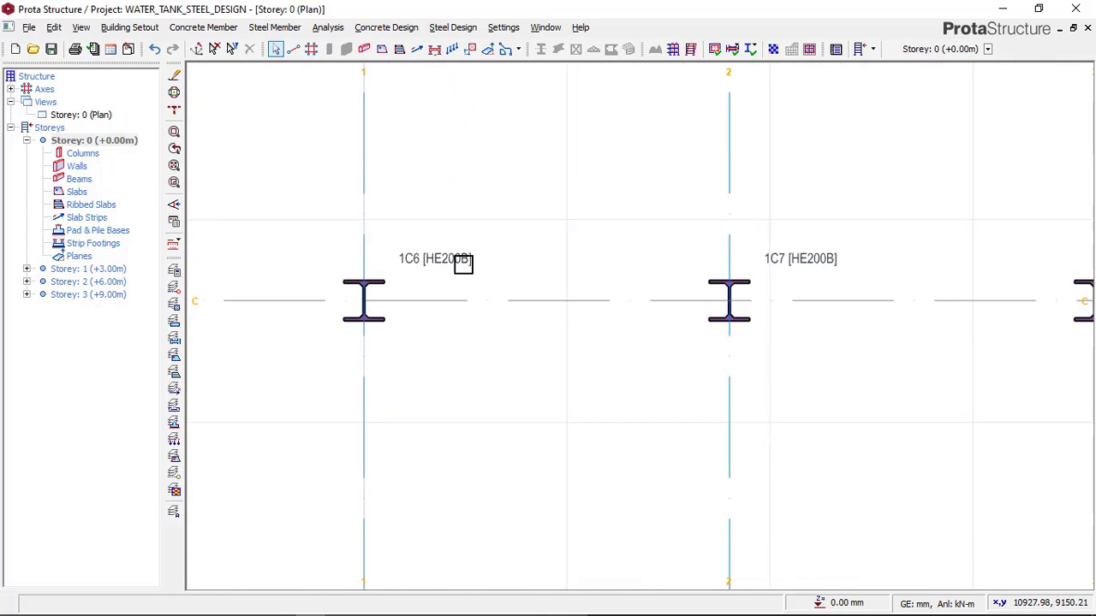
scroll(472, 154, "down", 2)
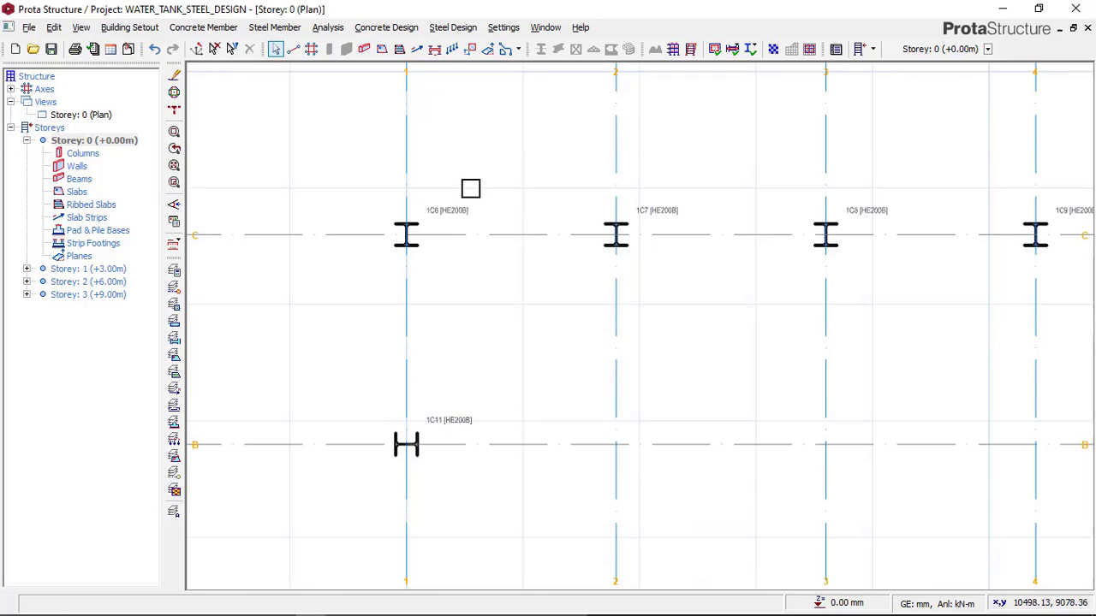
scroll(481, 175, "down", 2)
scroll(474, 206, "up", 5)
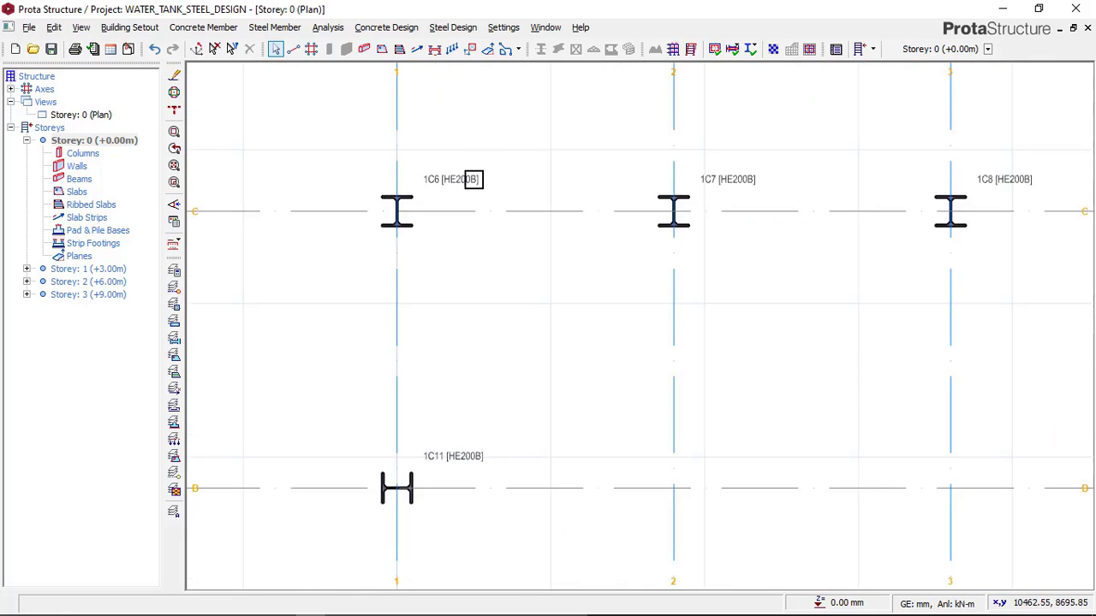
scroll(484, 185, "down", 5)
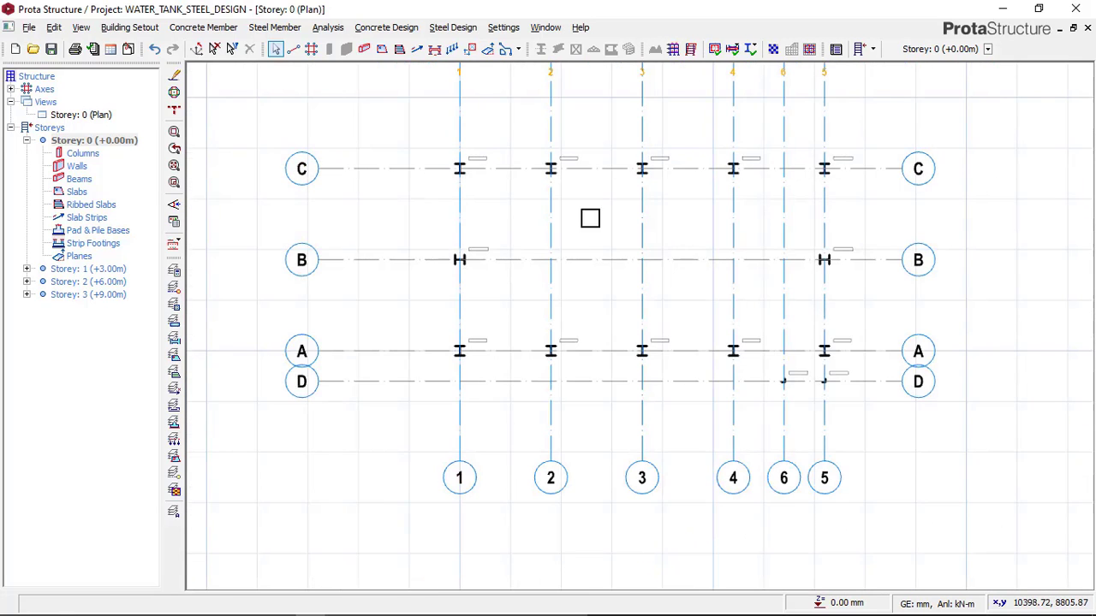
Review the overall column layout on the plan grid from axis 1 to axis 5.
scroll(457, 137, "up", 2)
scroll(433, 154, "down", 2)
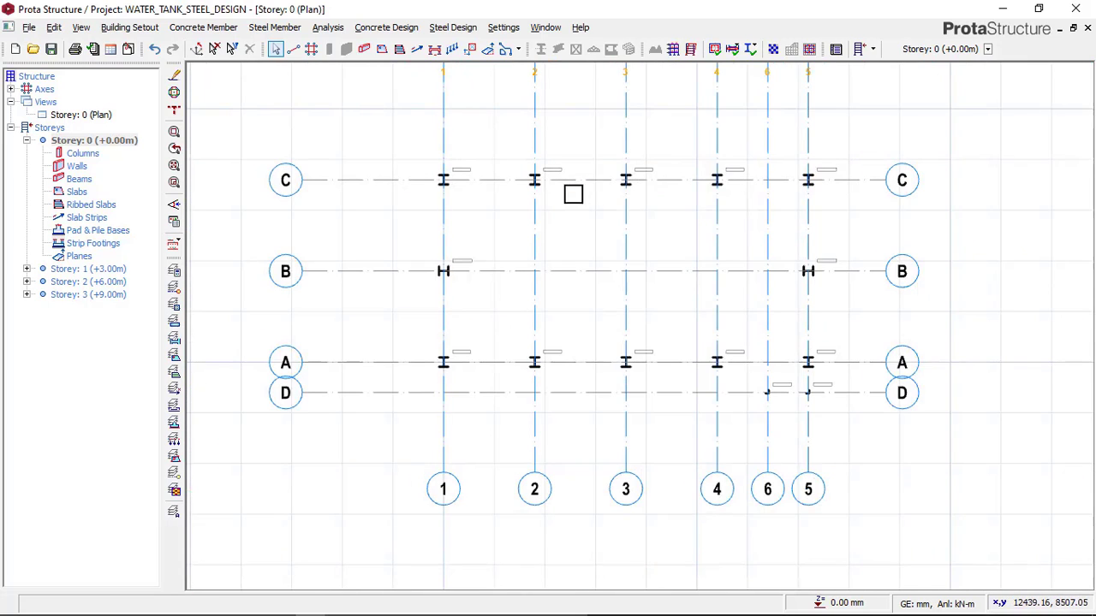
middle_click_drag(573, 194, 430, 132)
scroll(430, 133, "up", 2)
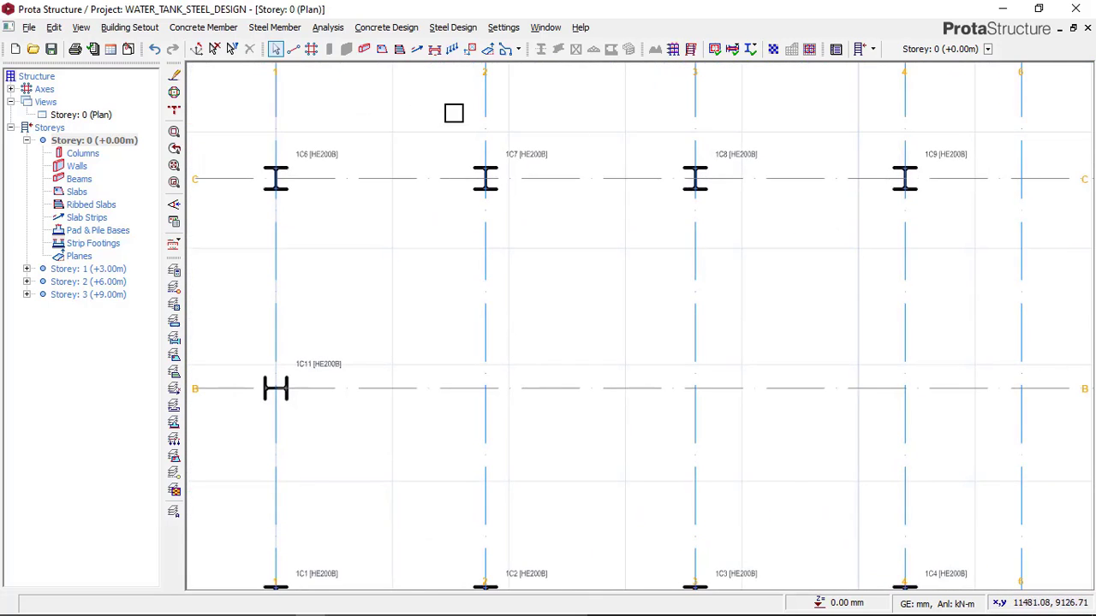
scroll(453, 112, "down", 1)
right_click(453, 114)
scroll(455, 117, "down", 1)
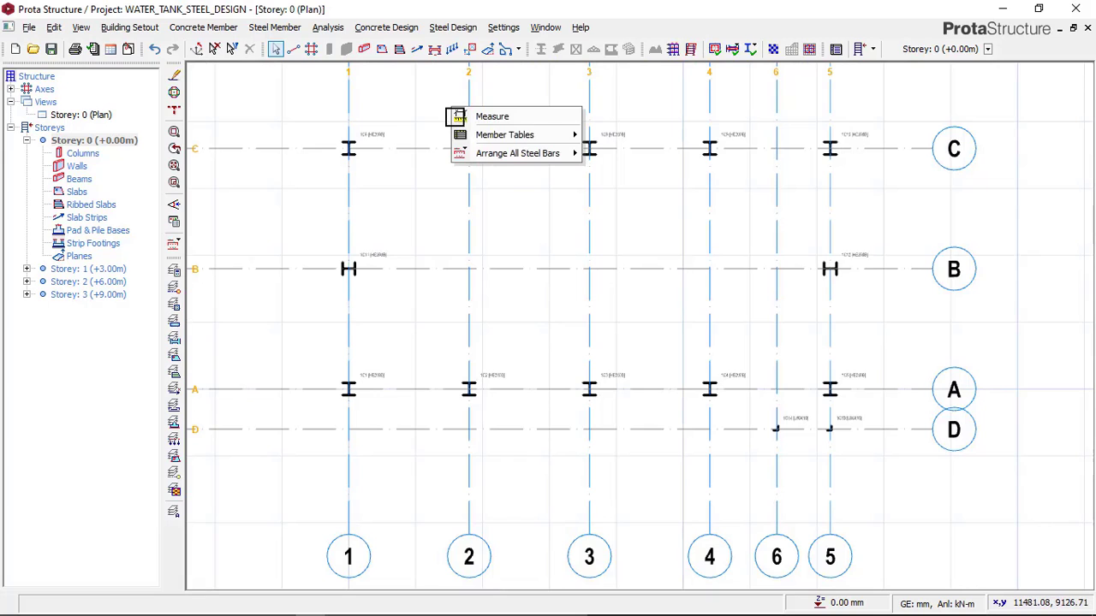
left_click(419, 122)
scroll(389, 125, "down", 2)
scroll(565, 109, "up", 2)
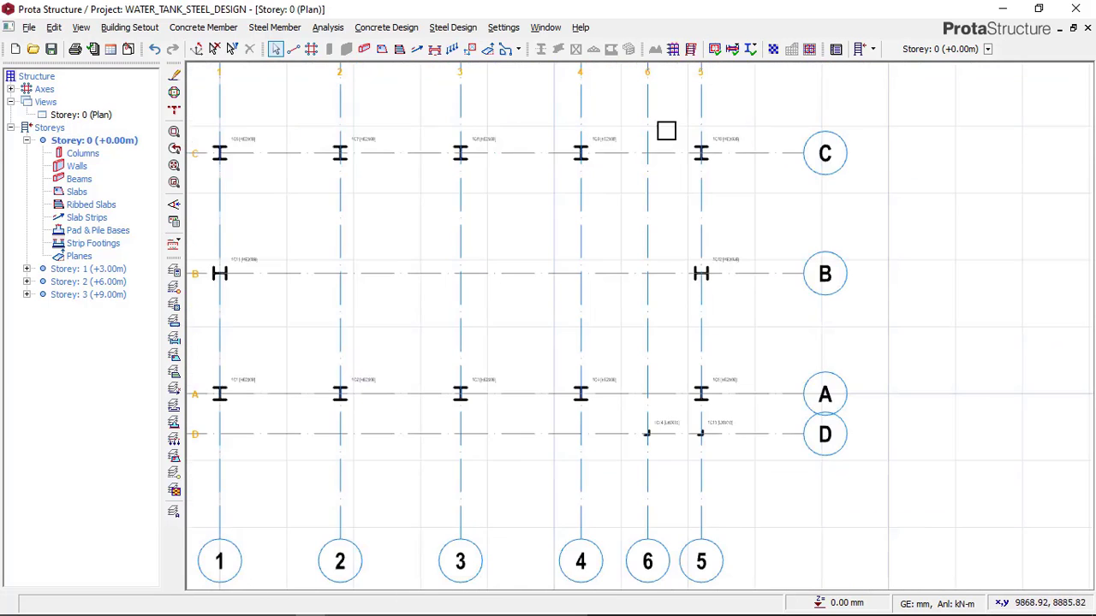
Examine the columns near the intersections of axis 1 with axes C and B up close in plan.
middle_click_drag(503, 158, 667, 161)
scroll(376, 129, "up", 2)
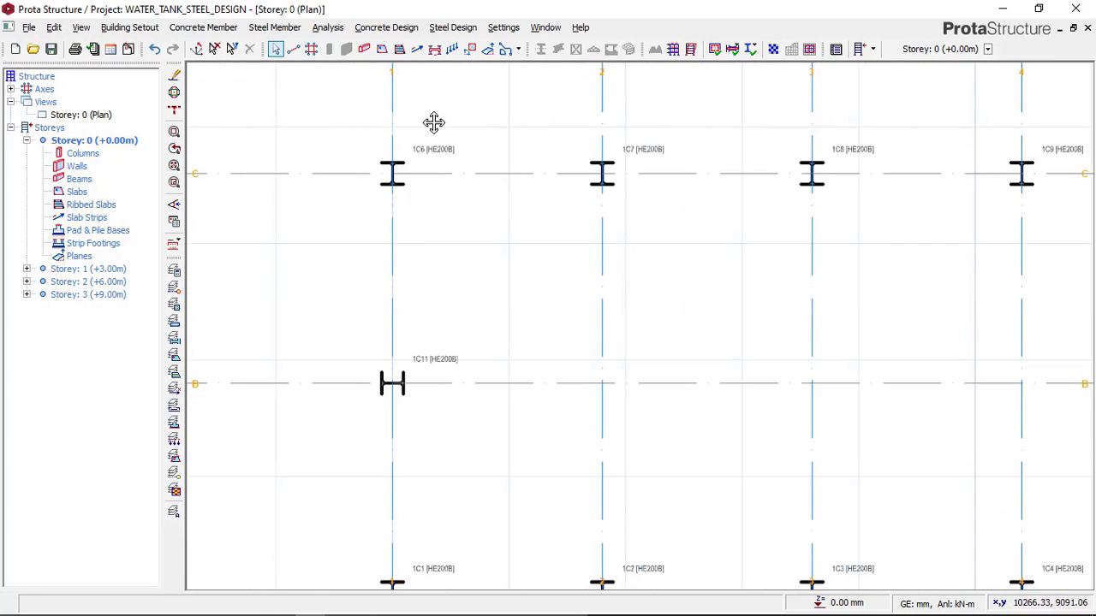
mouse_move(433, 123)
middle_mouse_down()
mouse_move(436, 149)
mouse_move(446, 131)
middle_mouse_up()
scroll(433, 152, "down", 3)
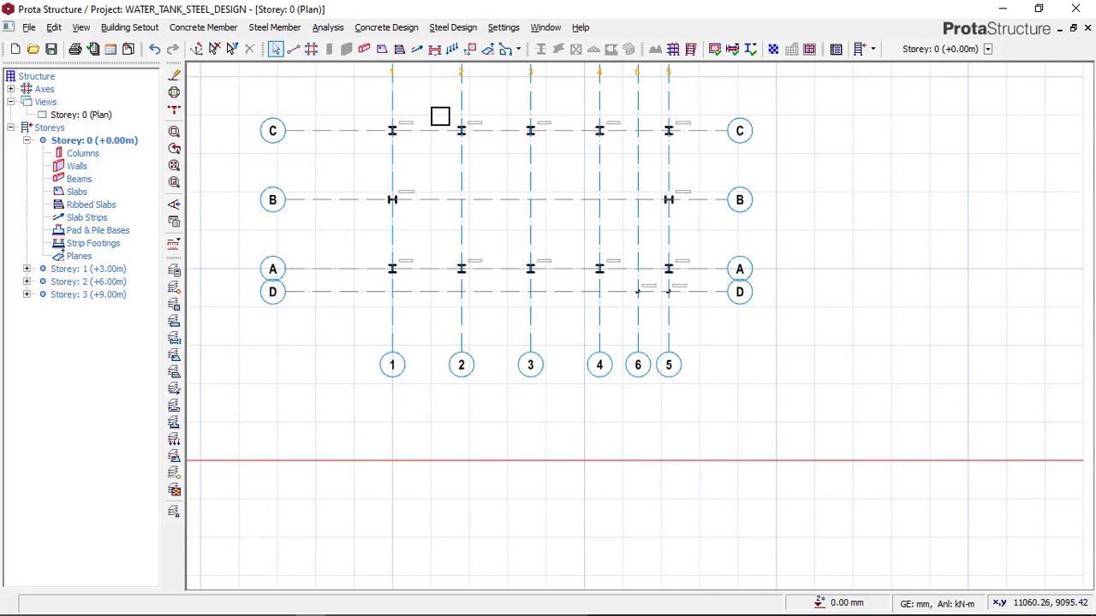
scroll(439, 115, "up", 2)
scroll(445, 120, "down", 2)
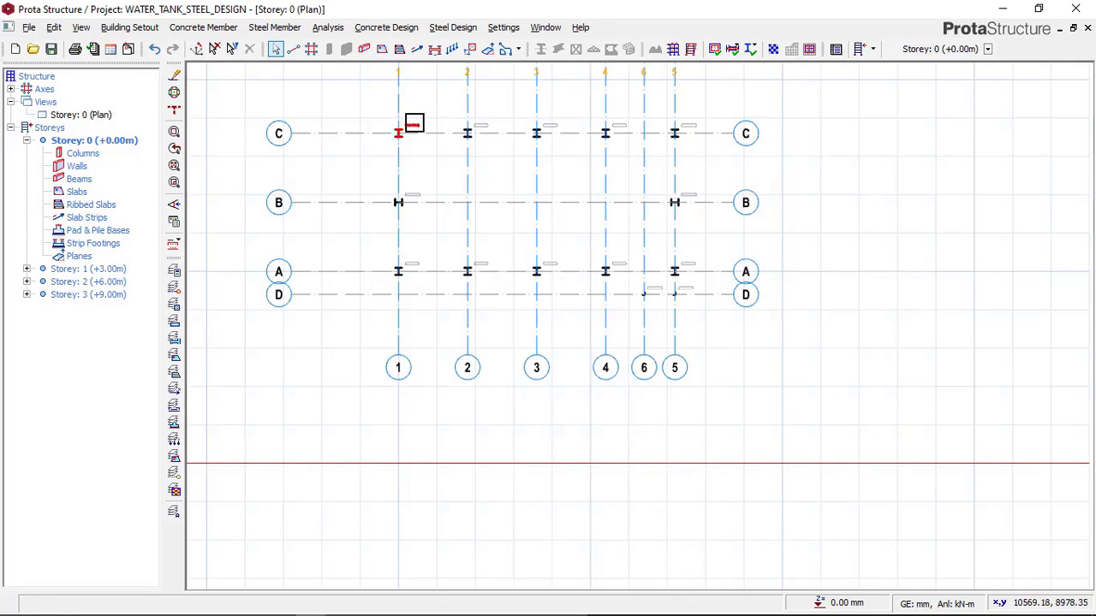
scroll(416, 119, "up", 3)
middle_click_drag(402, 103, 466, 120)
scroll(428, 106, "up", 2)
scroll(467, 121, "down", 1)
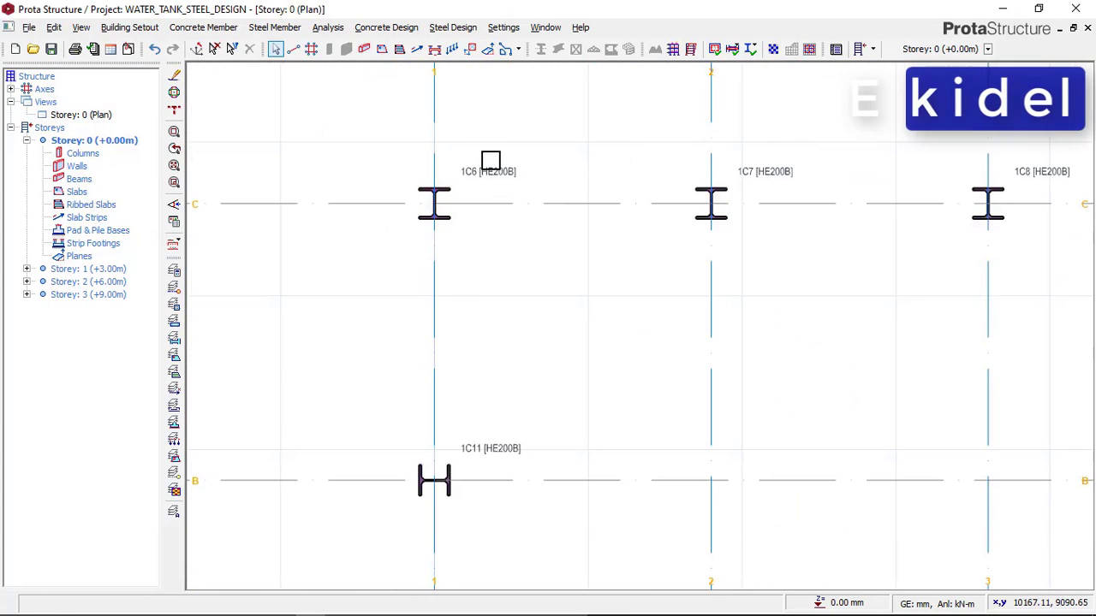
scroll(489, 162, "up", 1)
scroll(499, 137, "down", 2)
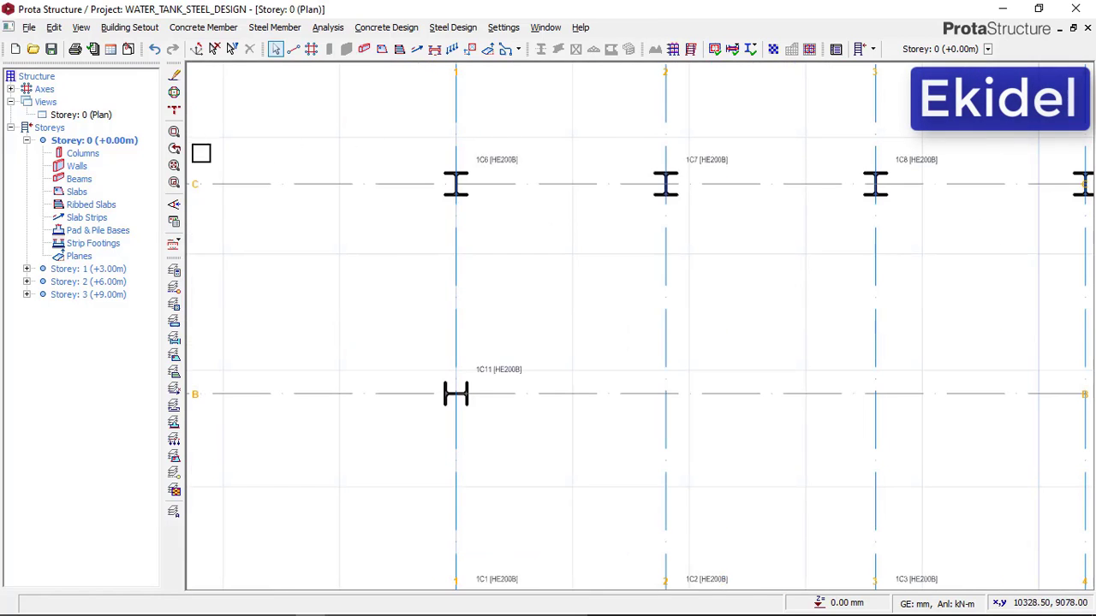
Start inserting a pad base under column 1C11 at the intersection of axes 1 and B in the Storey: 0 plan.
double_click(101, 141)
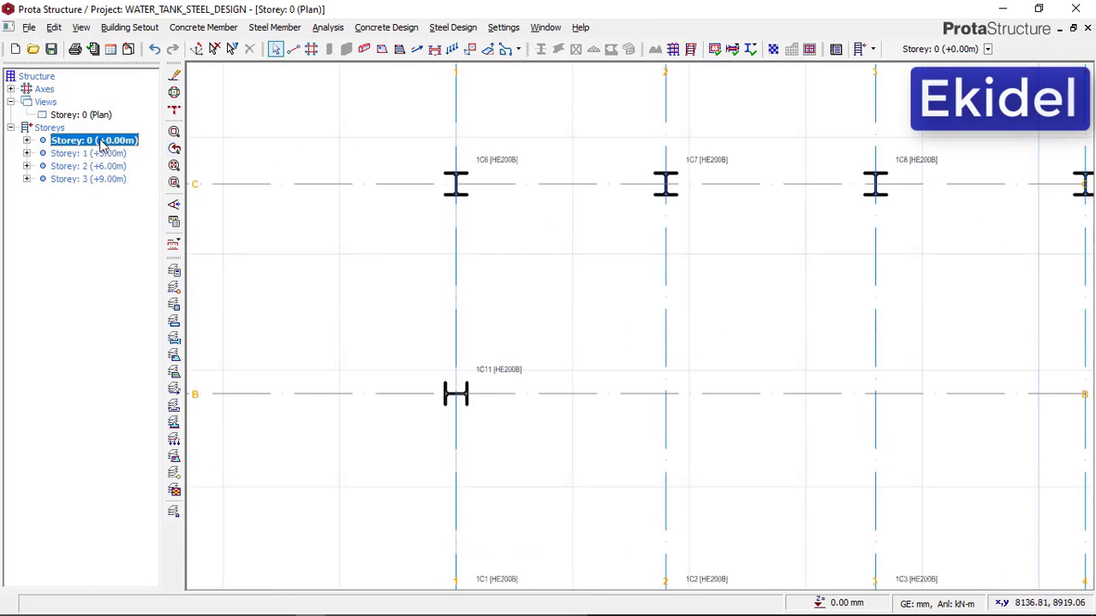
scroll(504, 194, "down", 2)
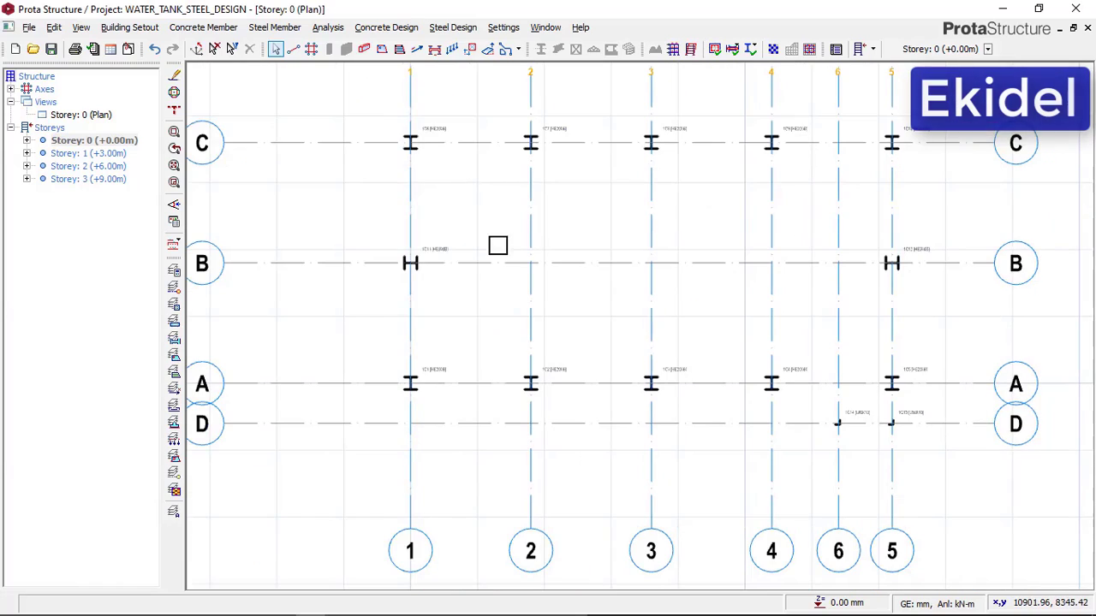
scroll(477, 369, "up", 2)
scroll(513, 299, "up", 1)
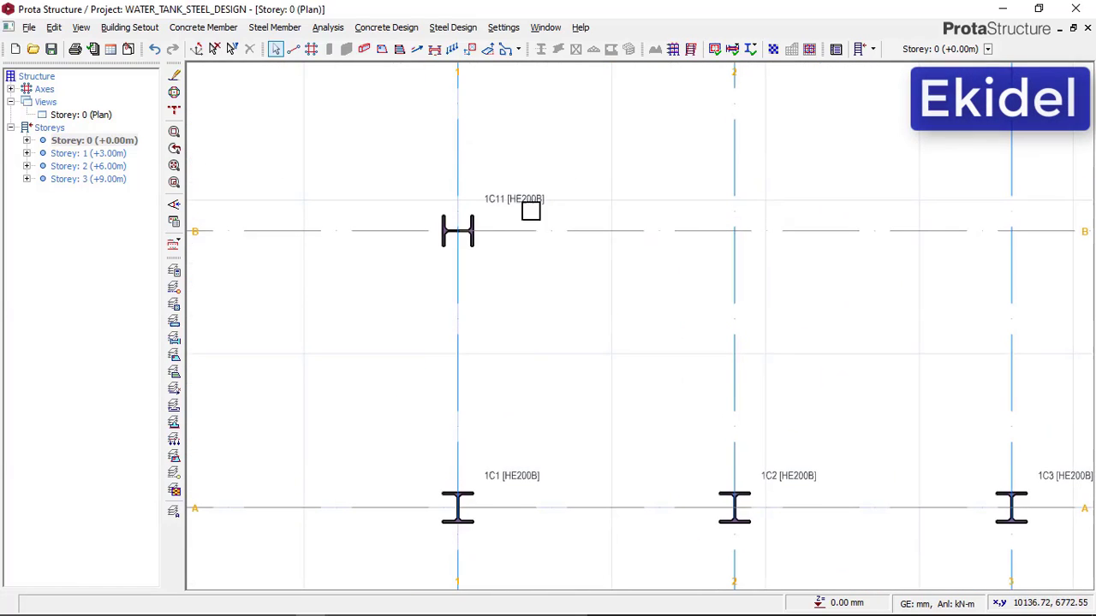
mouse_move(531, 201)
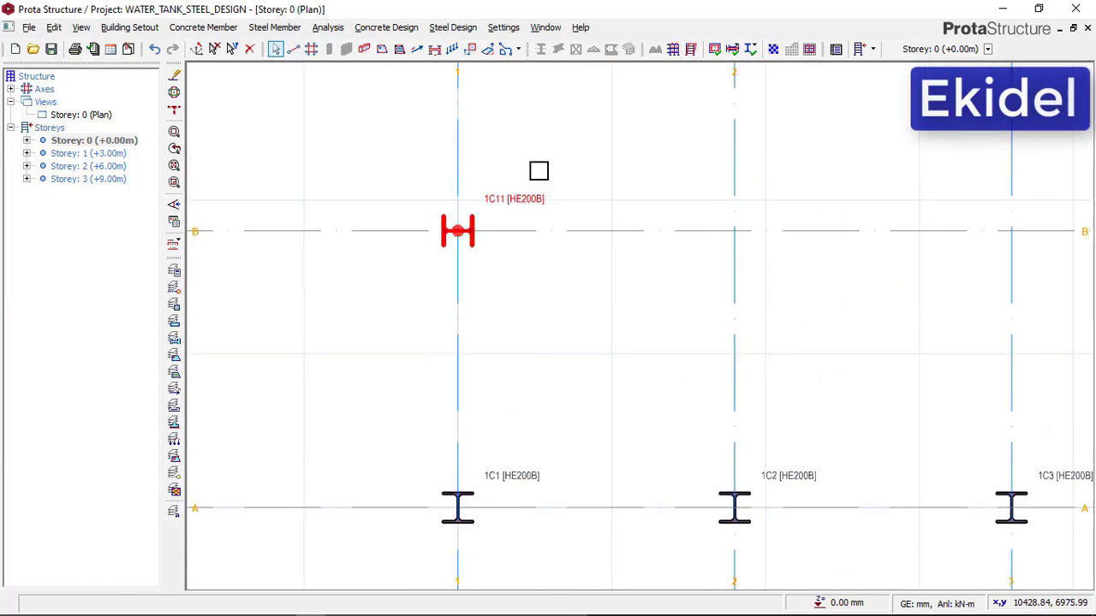
left_click(537, 171)
right_click(536, 166)
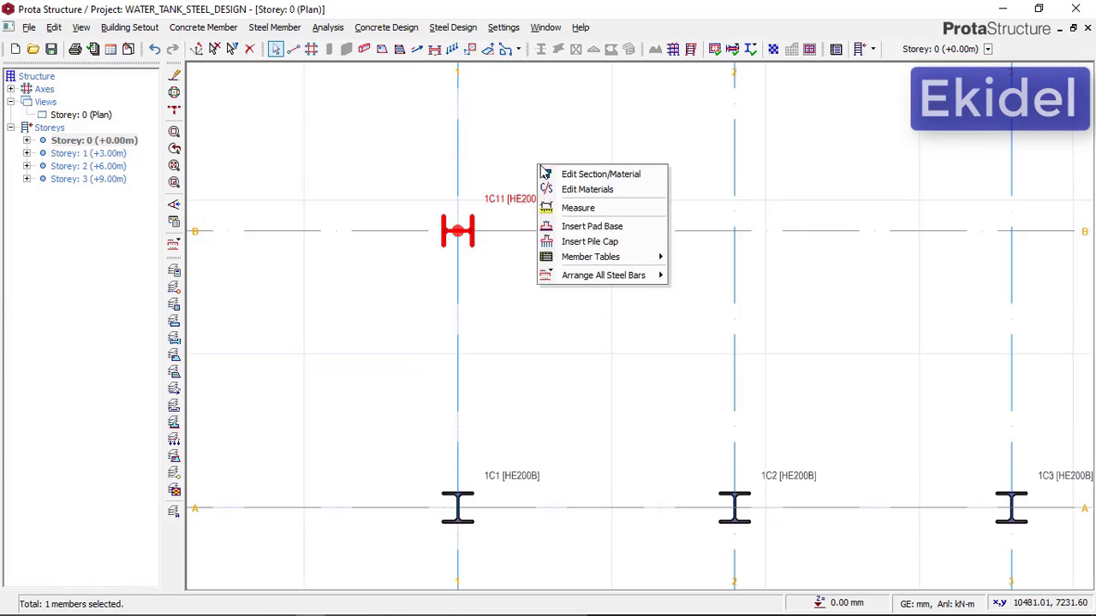
left_click(613, 232)
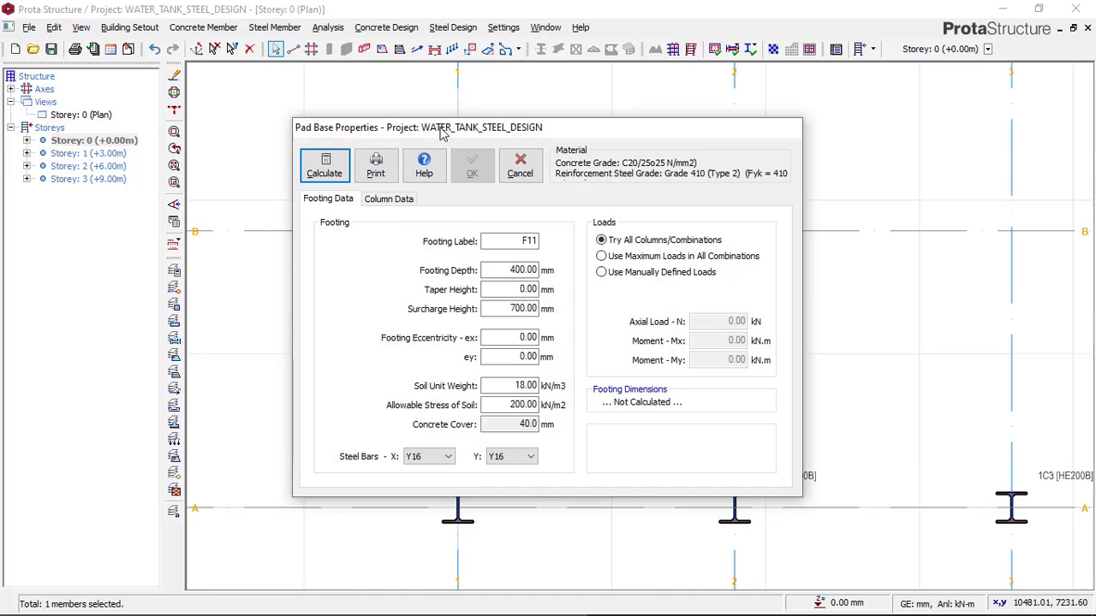
Label the pad base FOOTING 1 and move the properties dialog aside.
double_click(524, 241)
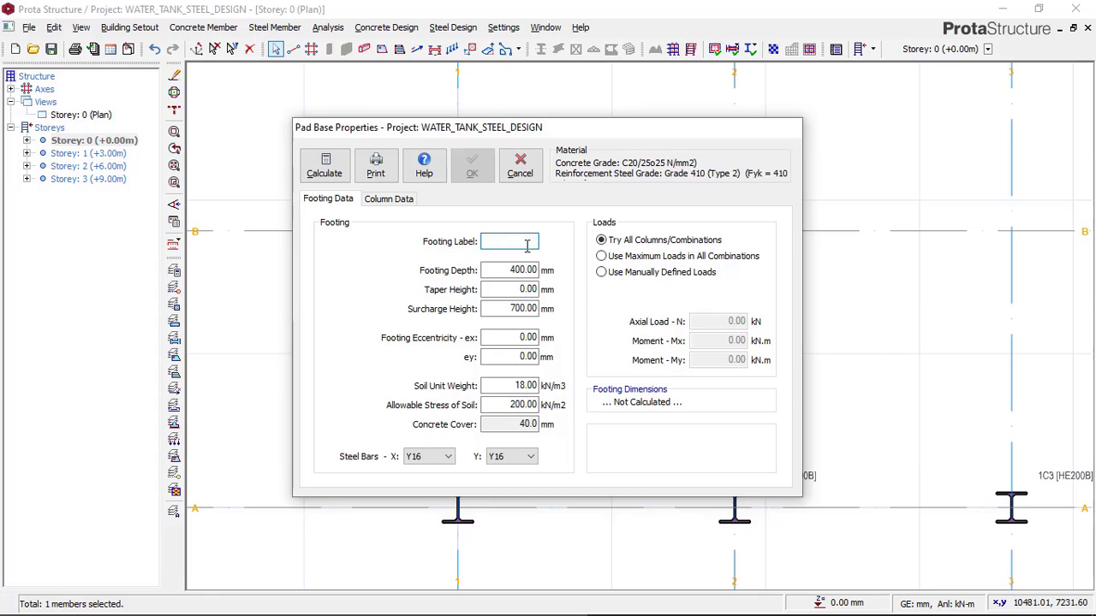
type("OTING 1")
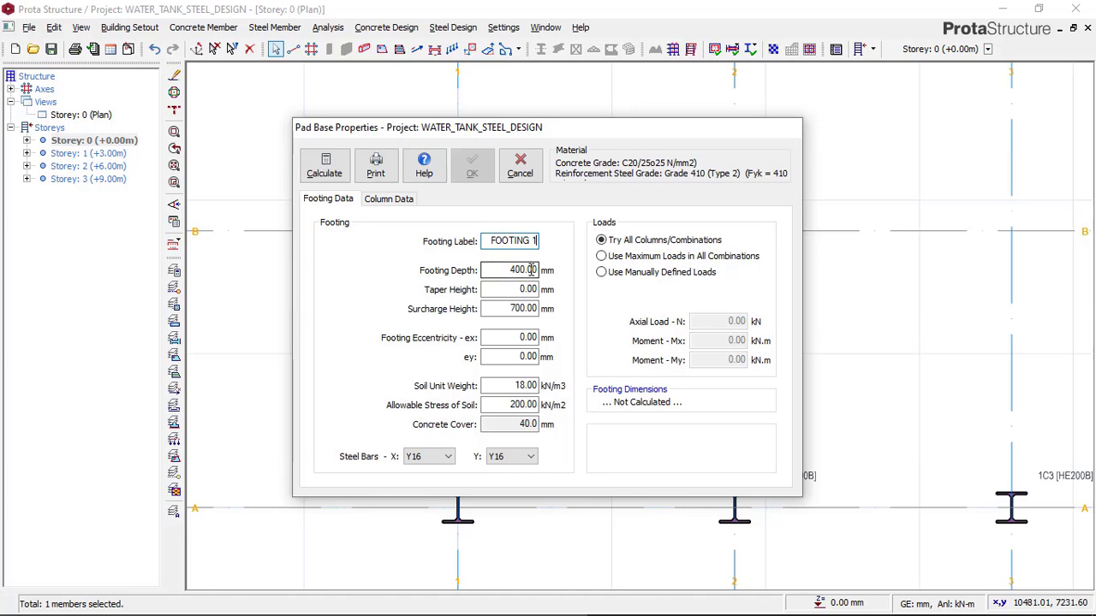
left_click_drag(559, 134, 700, 101)
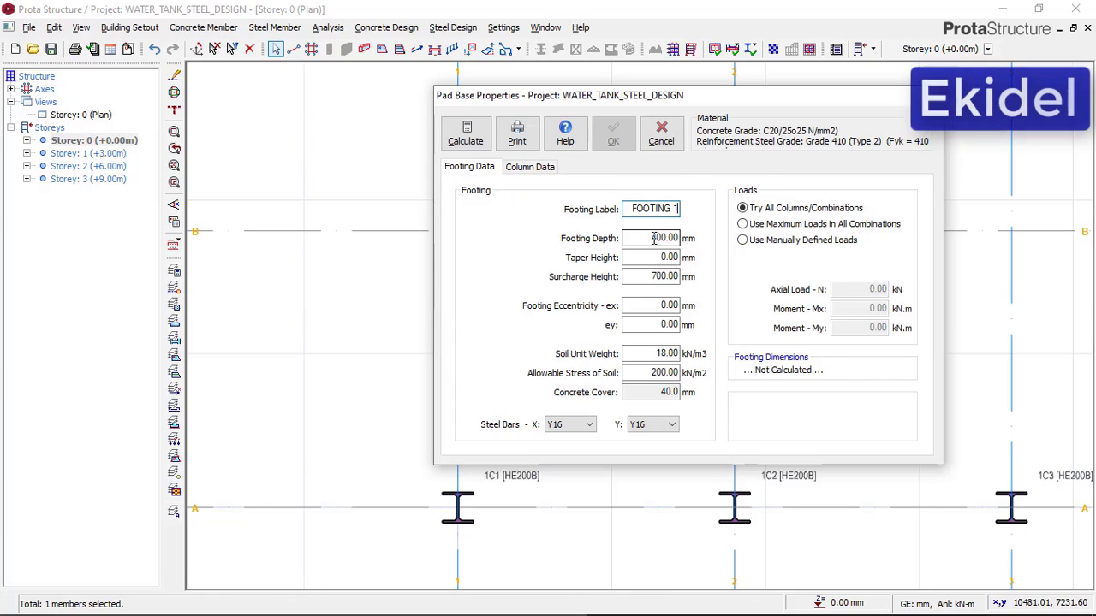
Check the soil stress, concrete cover and steel bar options, and set the footing depth to 350 mm.
key("Tab")
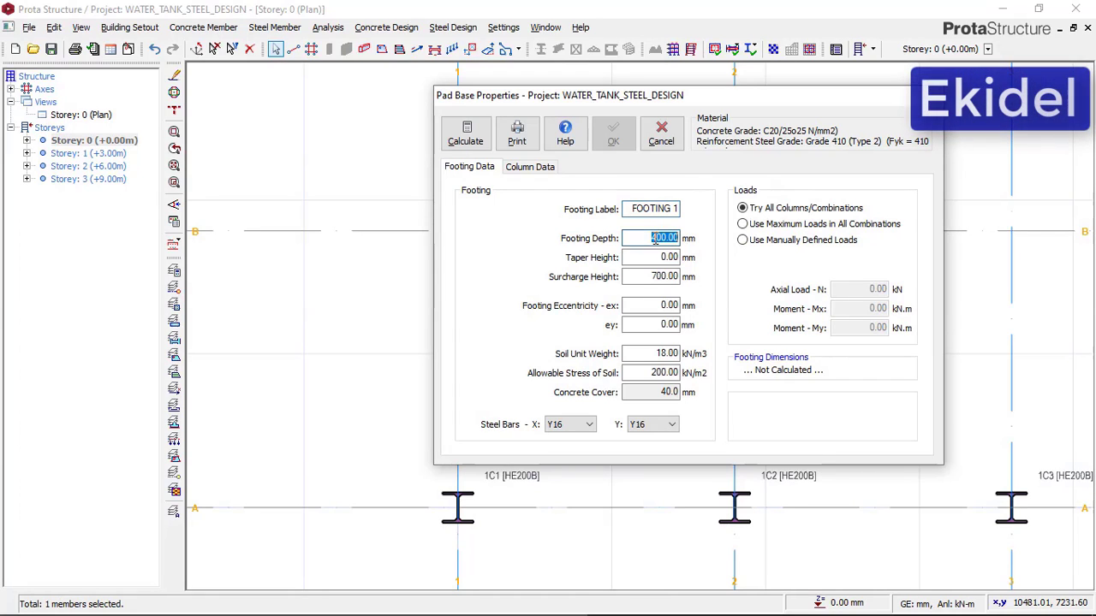
left_click(665, 375)
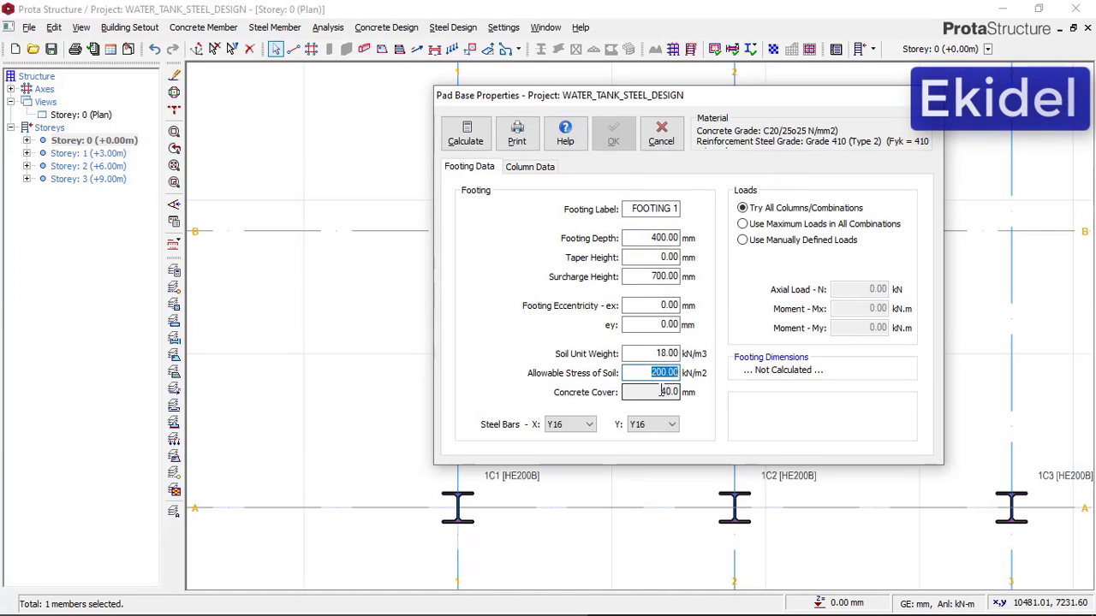
left_click(662, 391)
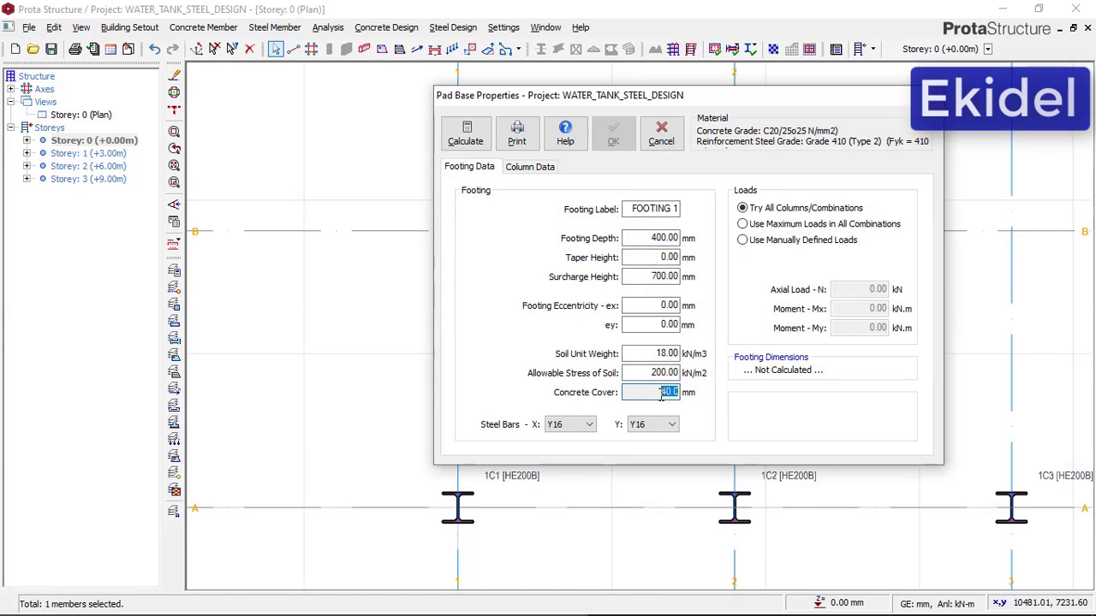
left_click(587, 428)
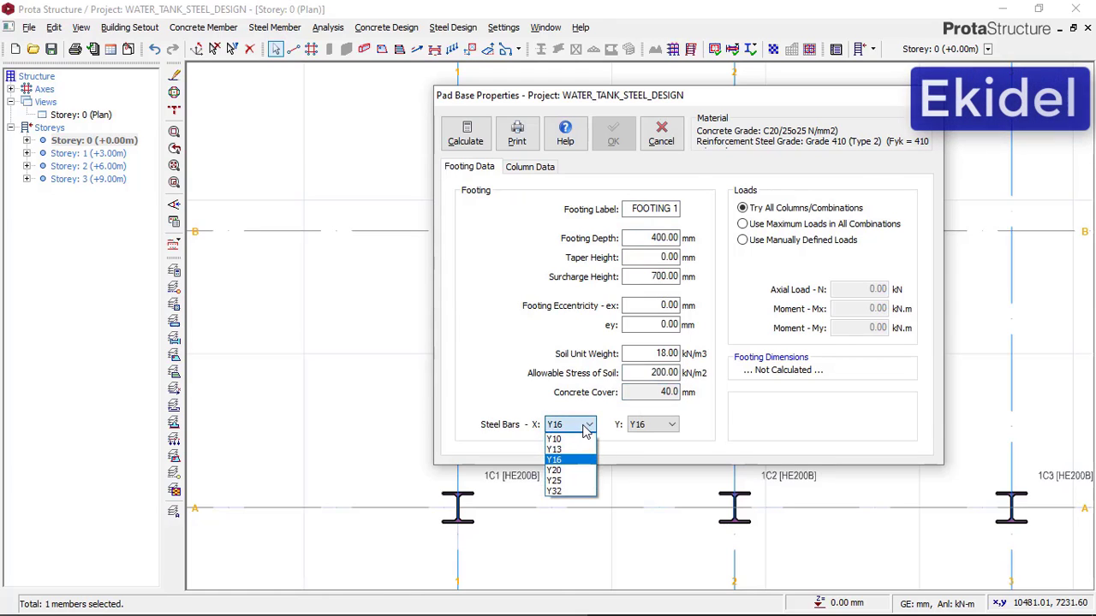
left_click(726, 430)
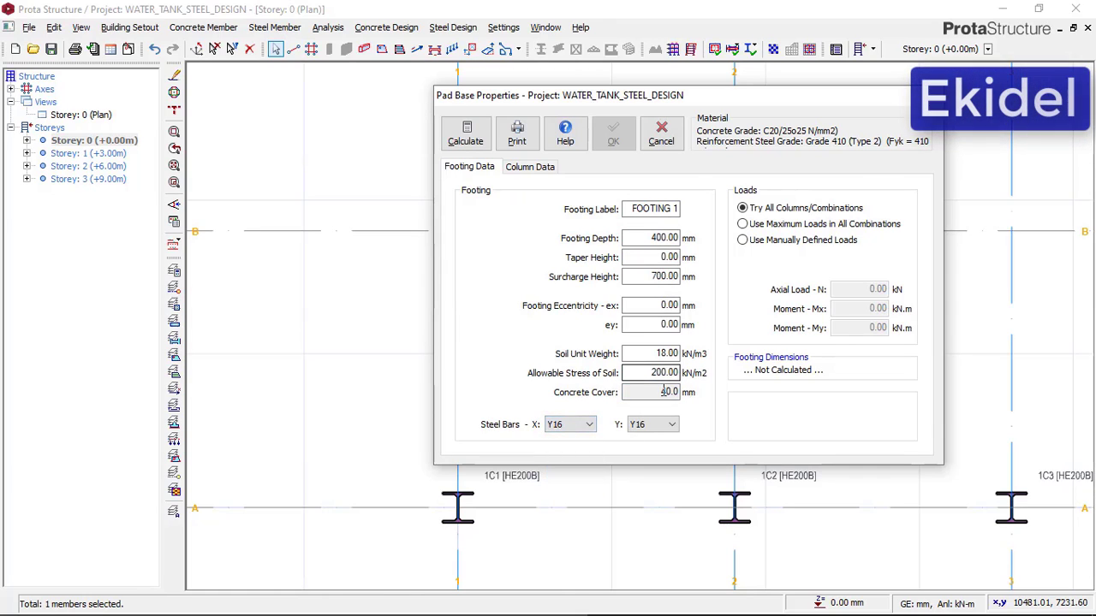
double_click(665, 238)
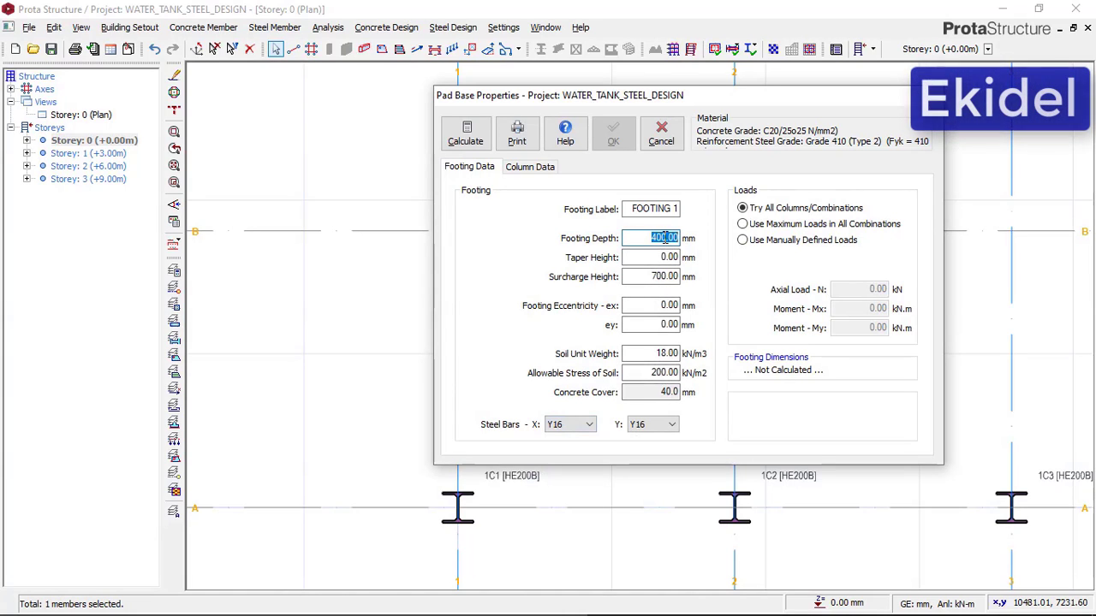
left_click_drag(687, 96, 819, 107)
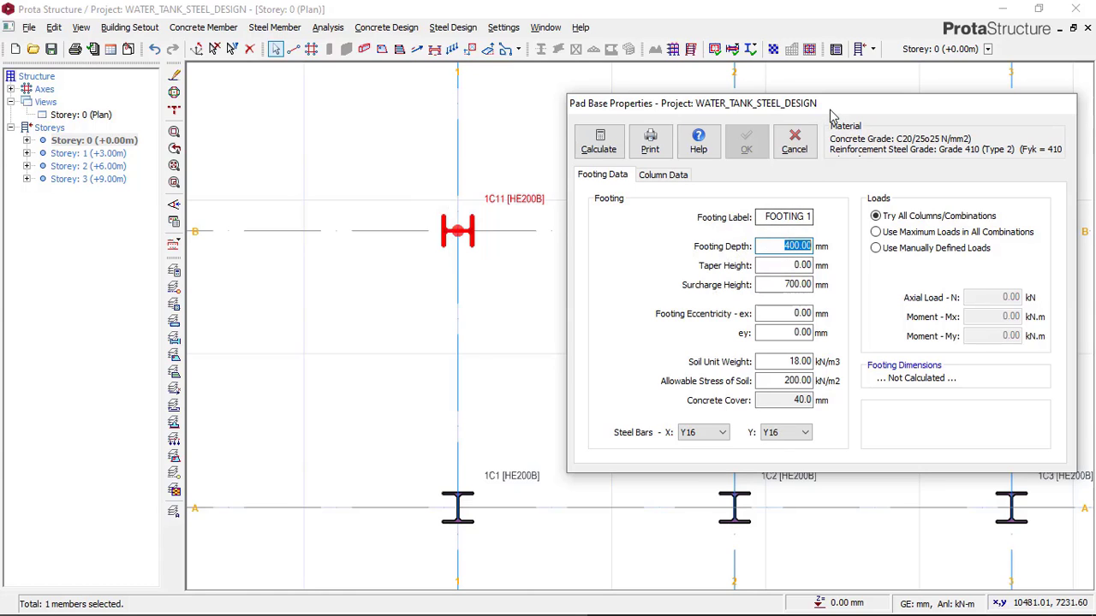
left_click_drag(831, 111, 729, 107)
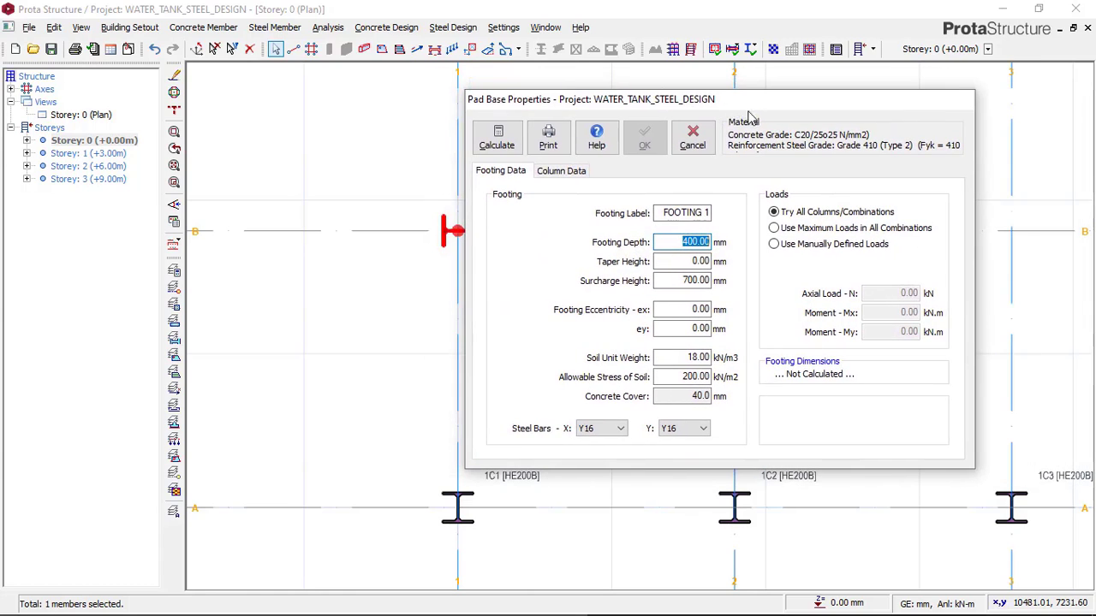
left_click(686, 243)
left_click_drag(684, 244, 719, 246)
type("350")
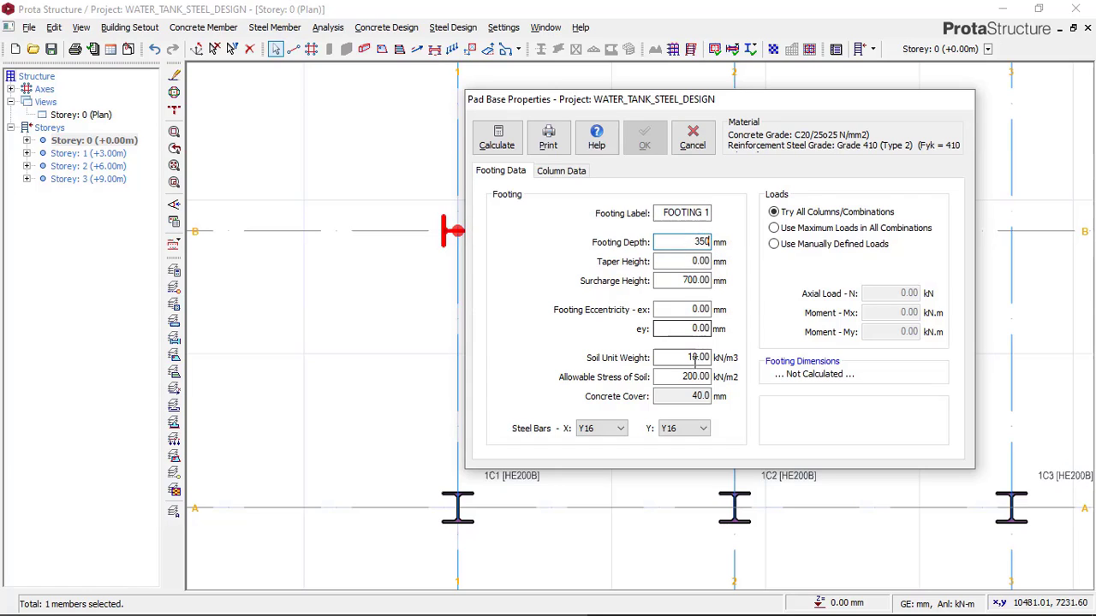
Check the taper height, surcharge height and eccentricity values, and set the allowable stress of soil to 150 kN/m2.
left_click(704, 263)
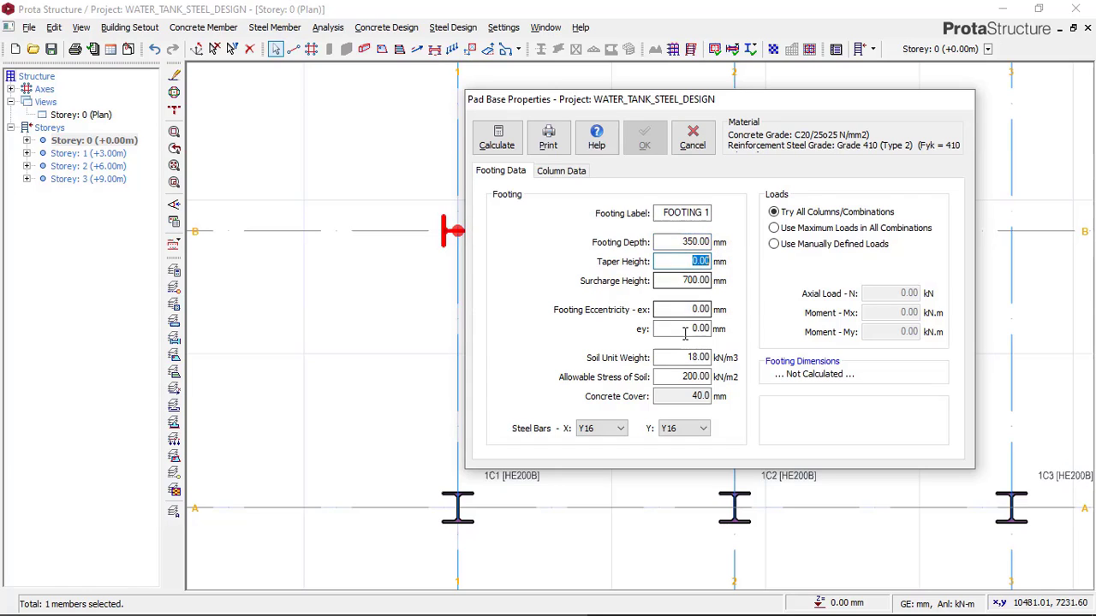
key("Tab")
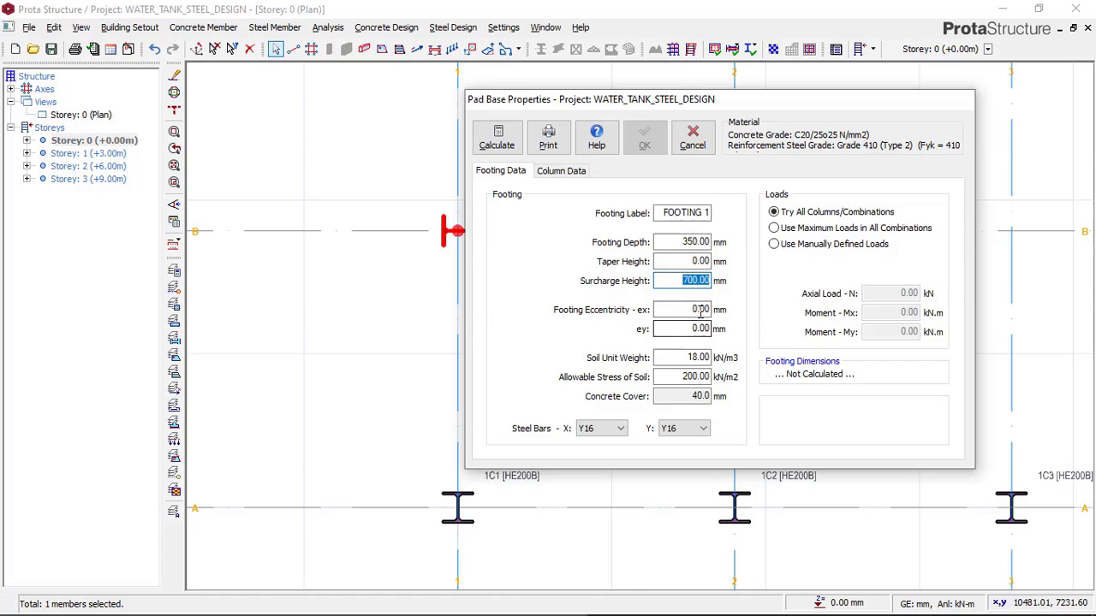
left_click(688, 262)
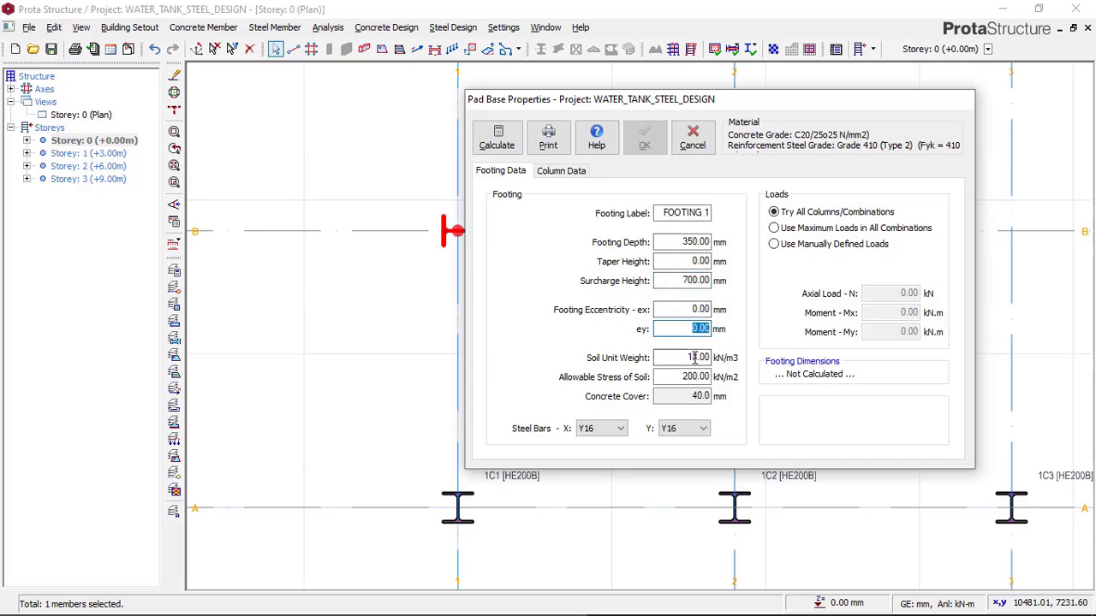
left_click(692, 281)
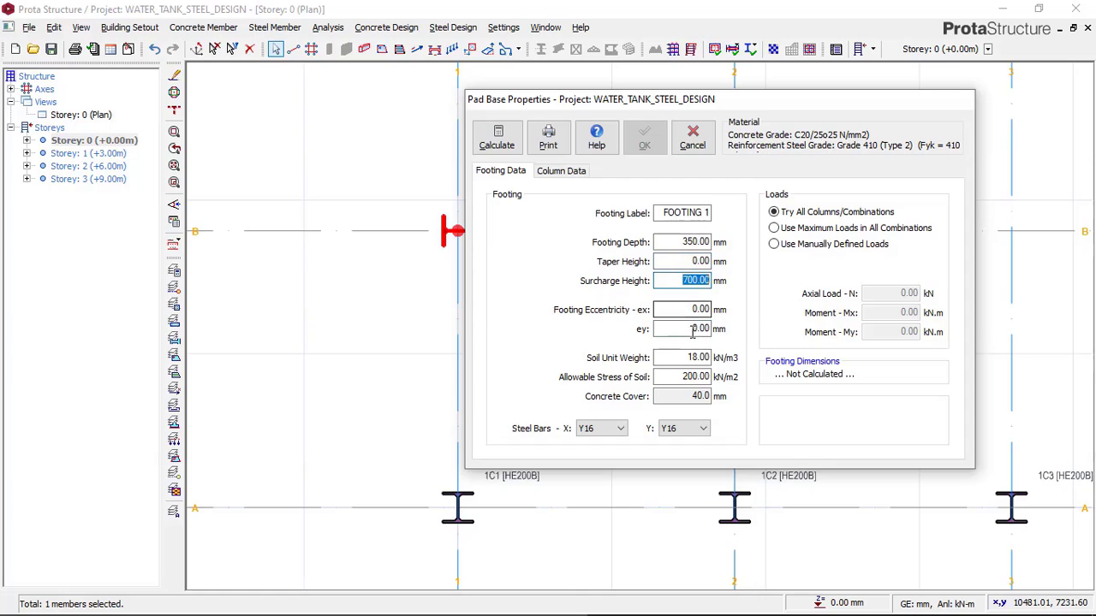
left_click(699, 313)
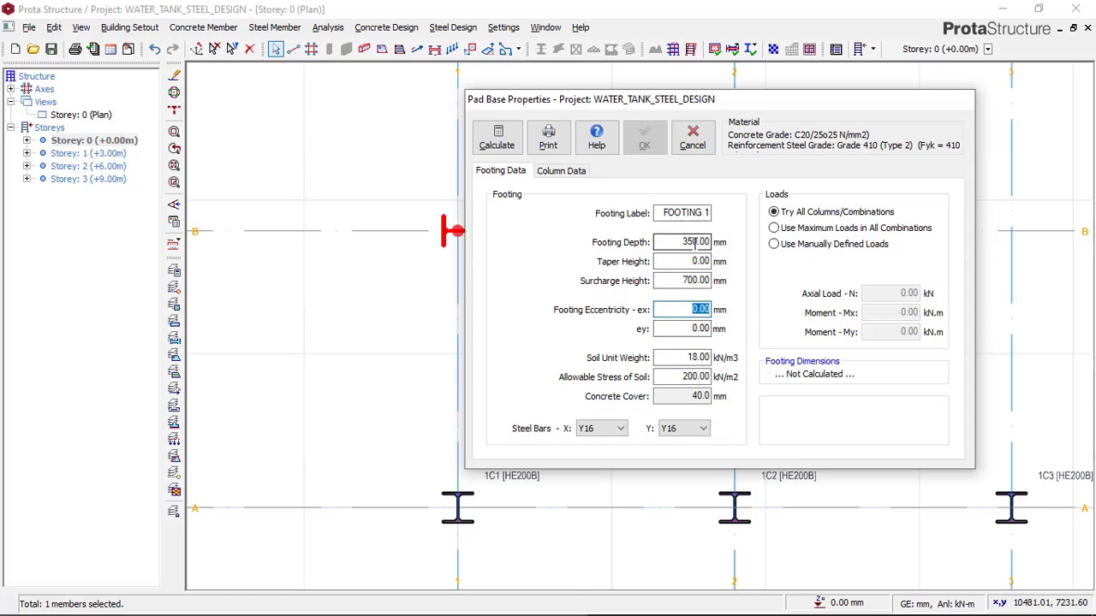
double_click(695, 242)
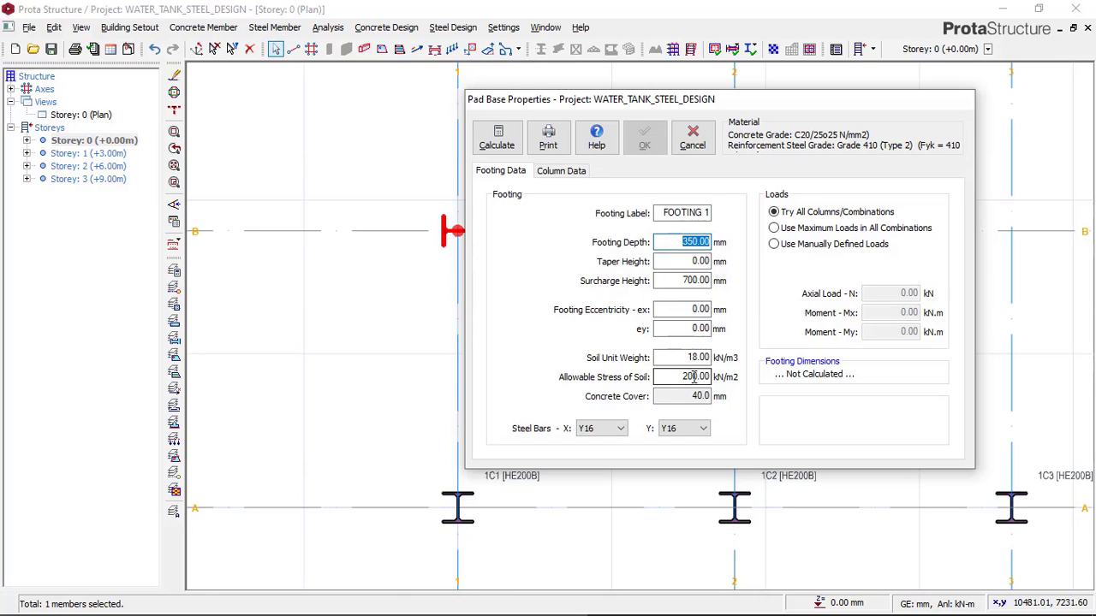
double_click(693, 378)
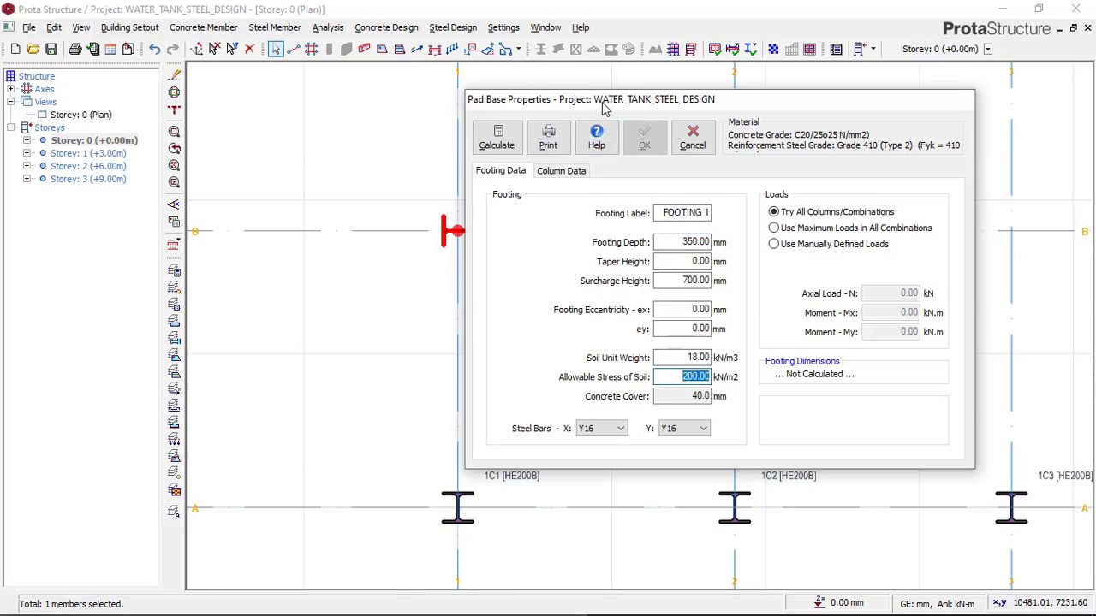
left_click_drag(601, 103, 714, 99)
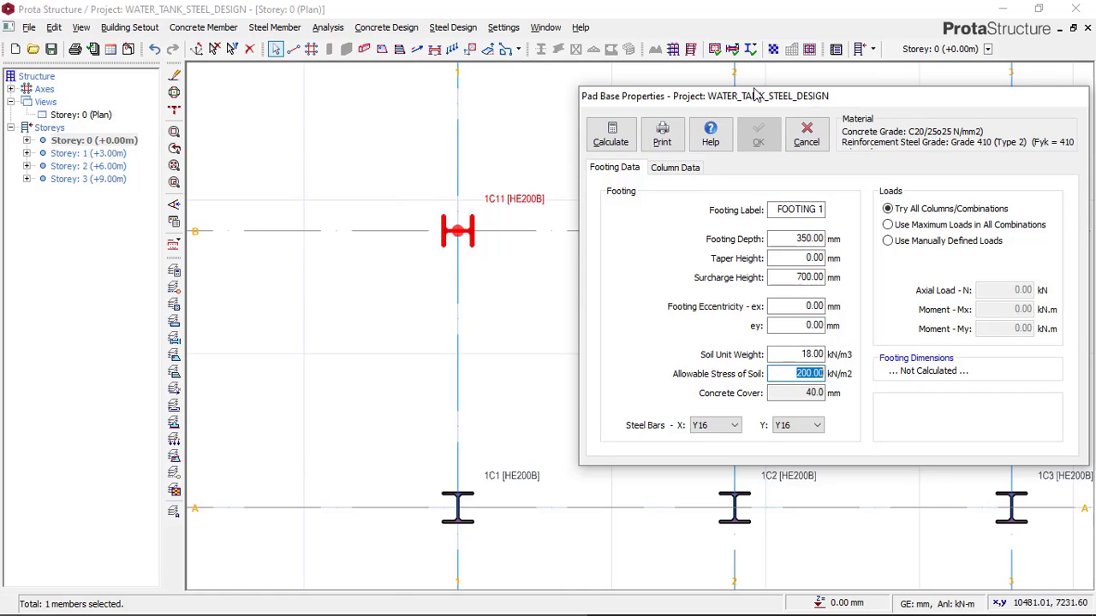
left_click_drag(755, 94, 694, 84)
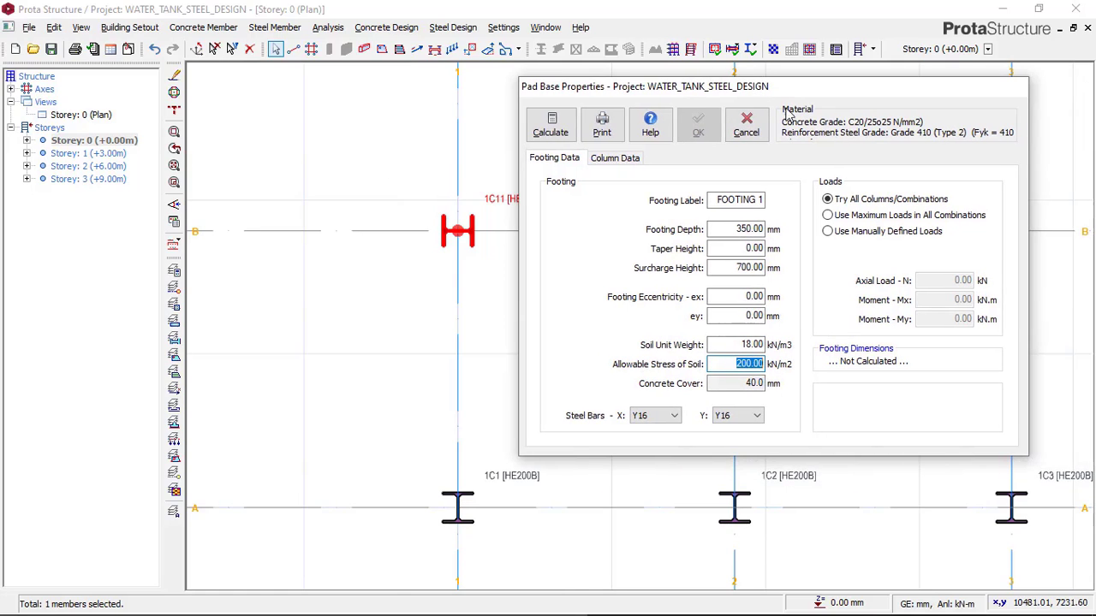
left_click(748, 364)
left_click_drag(735, 363, 752, 363)
type("150")
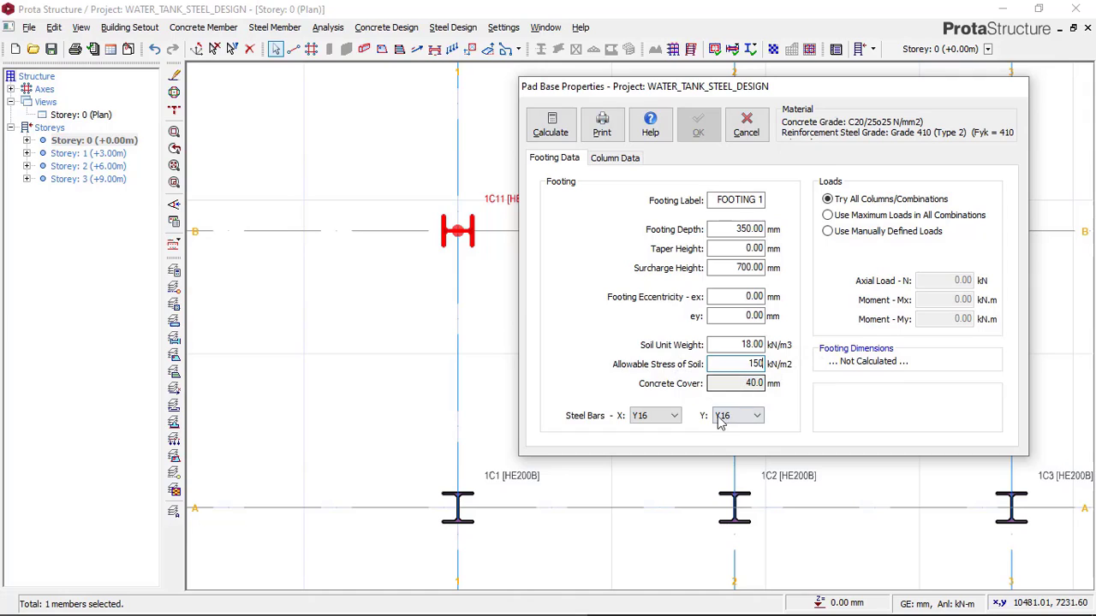
Choose Y16 steel bars for both the X and Y directions of the footing.
left_click(674, 415)
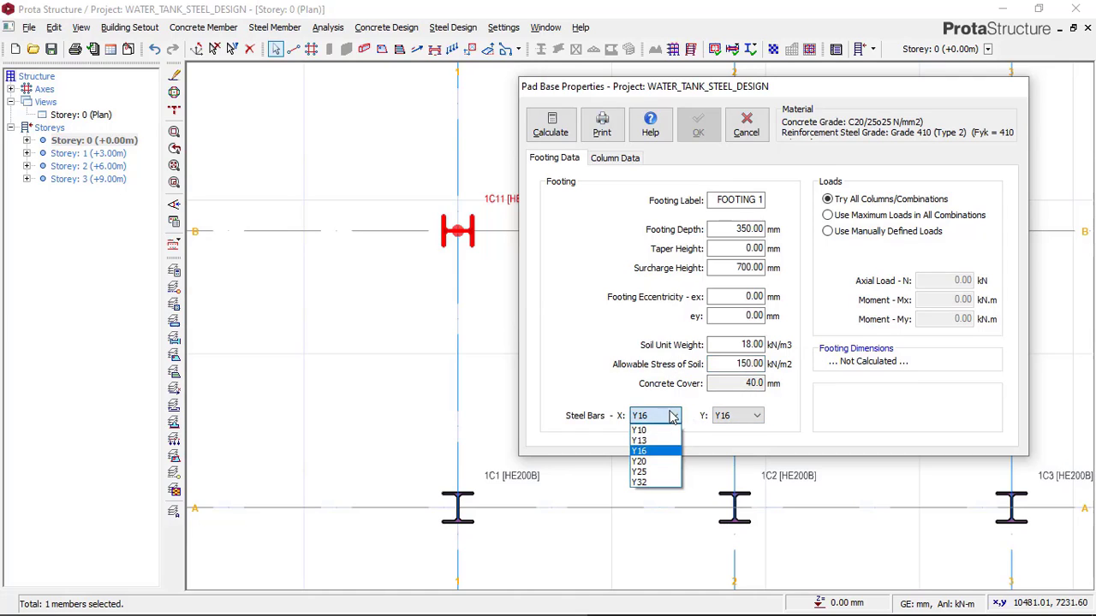
left_click(665, 453)
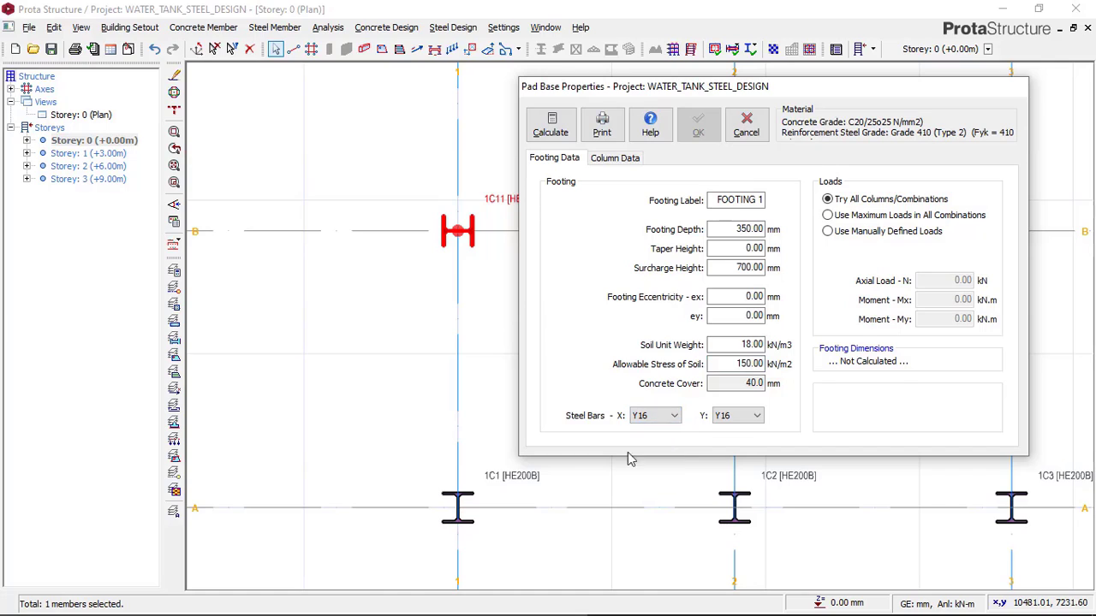
left_click(727, 417)
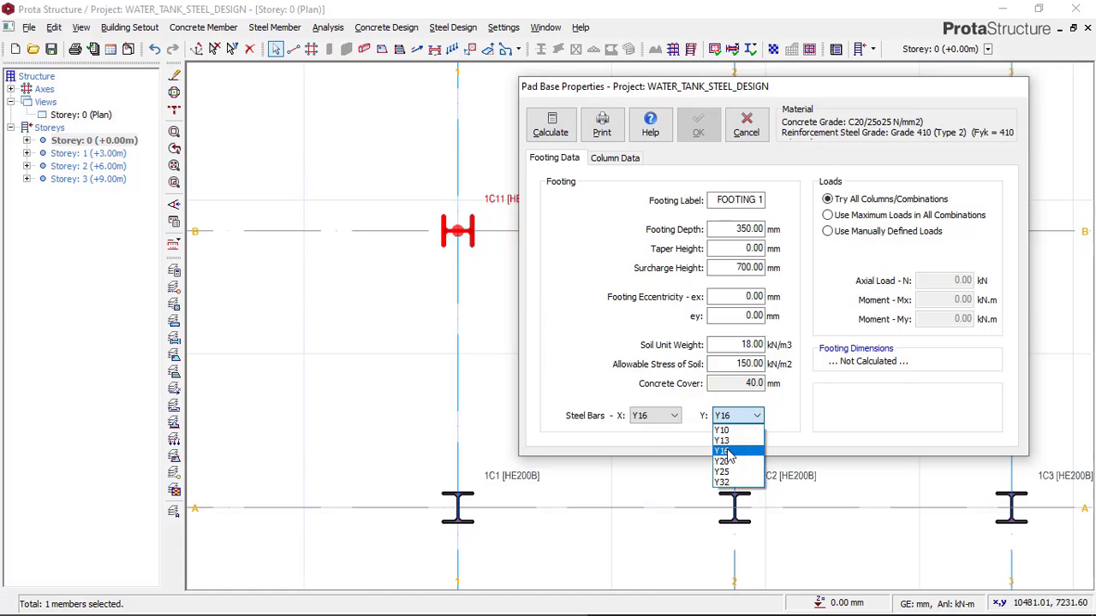
left_click(730, 452)
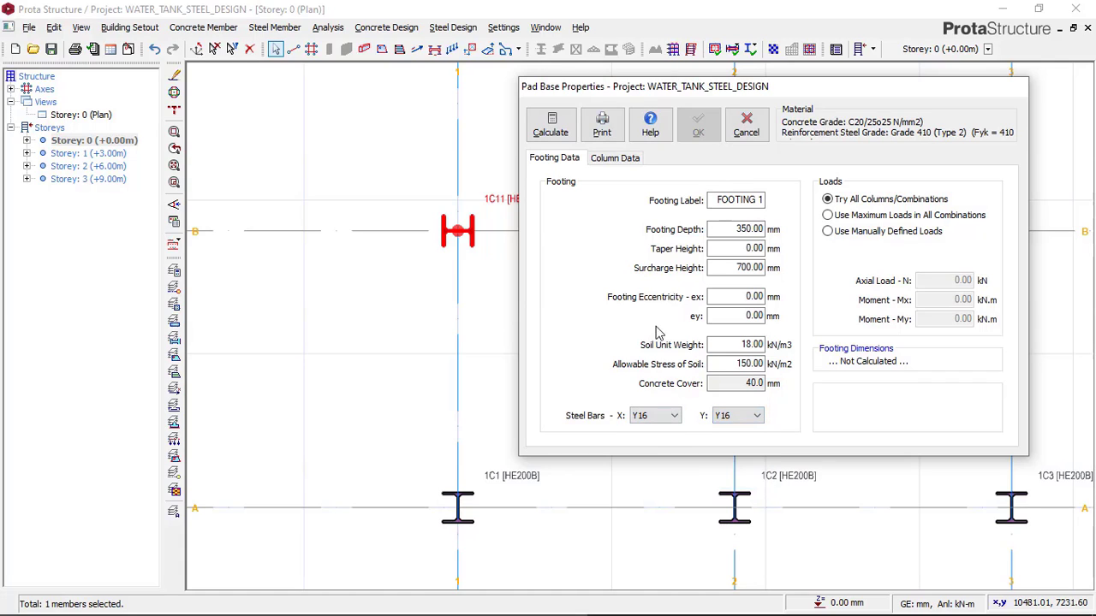
Calculate the pad base design for FOOTING 1 and move the results window clear for reading.
left_click(554, 129)
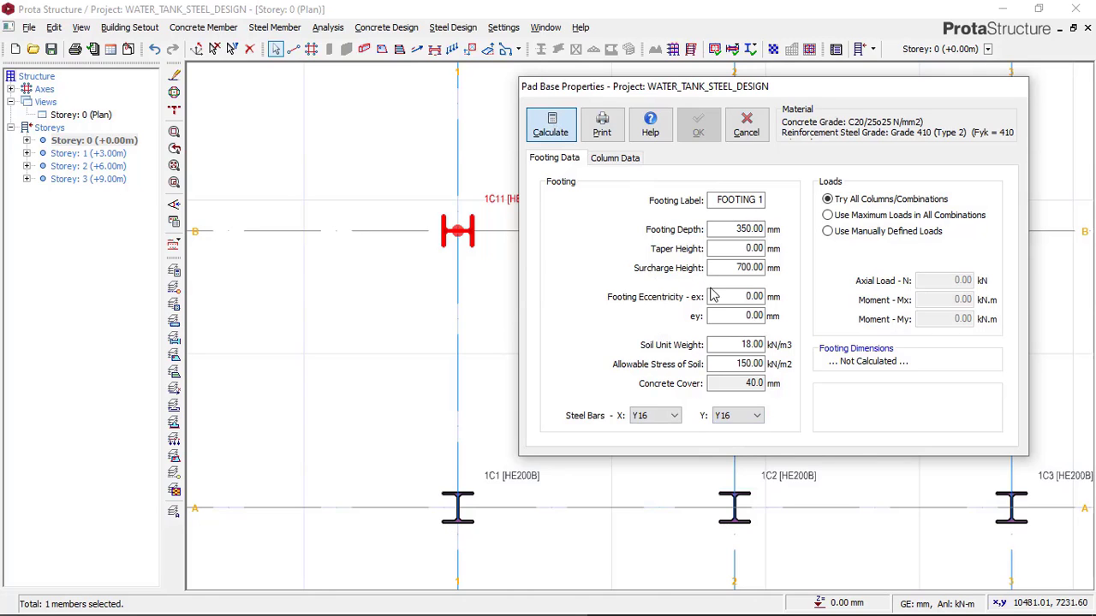
left_click(567, 132)
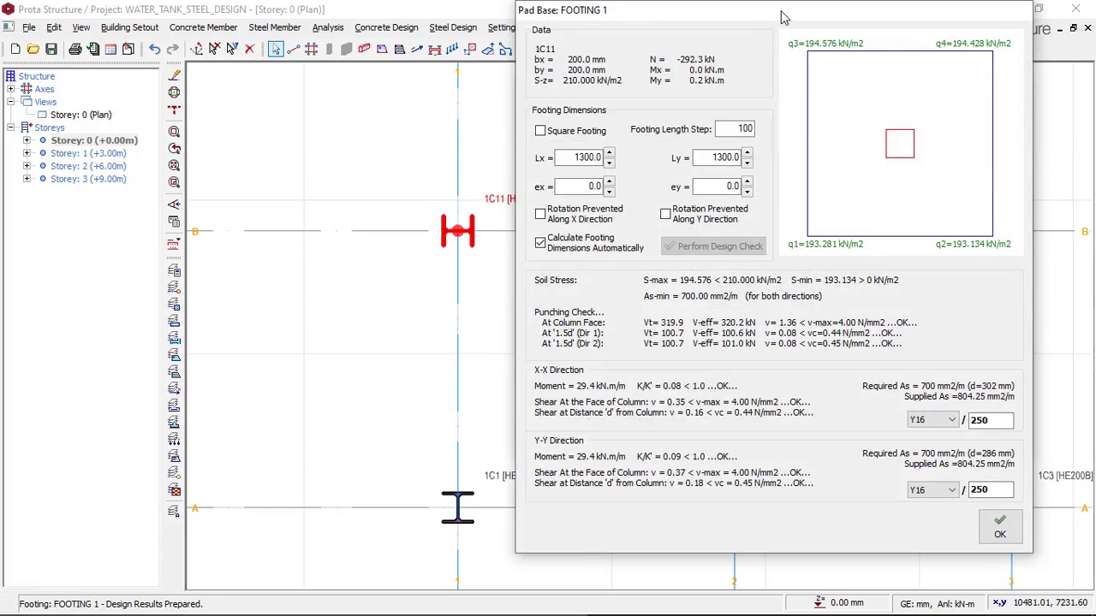
left_click_drag(781, 17, 627, 40)
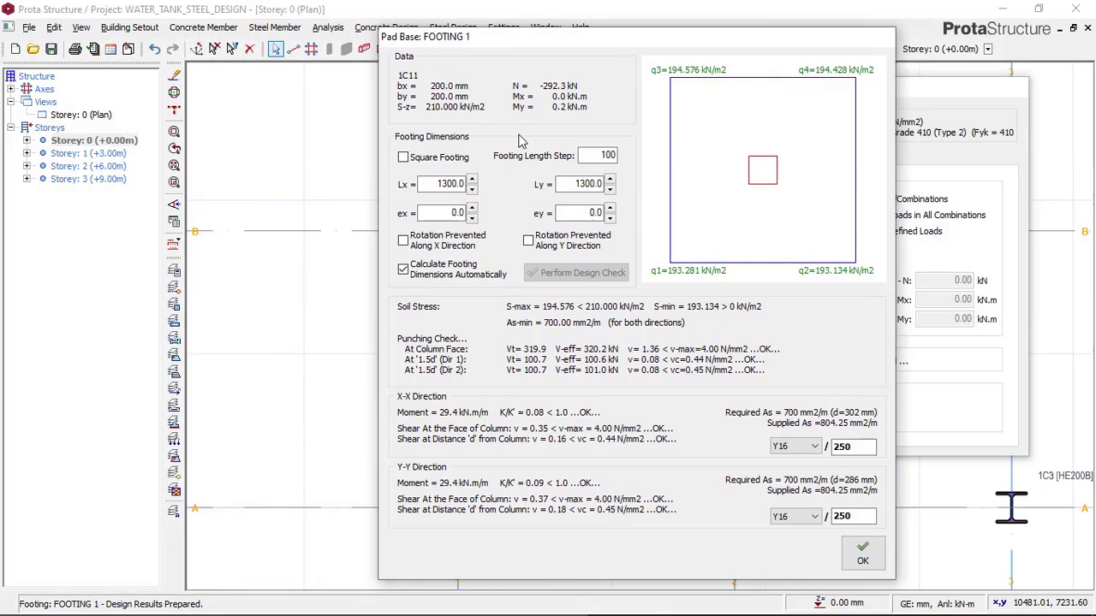
Make FOOTING 1 a square footing and check its Lx and Ly lengths and ex and ey eccentricities.
left_click(418, 161)
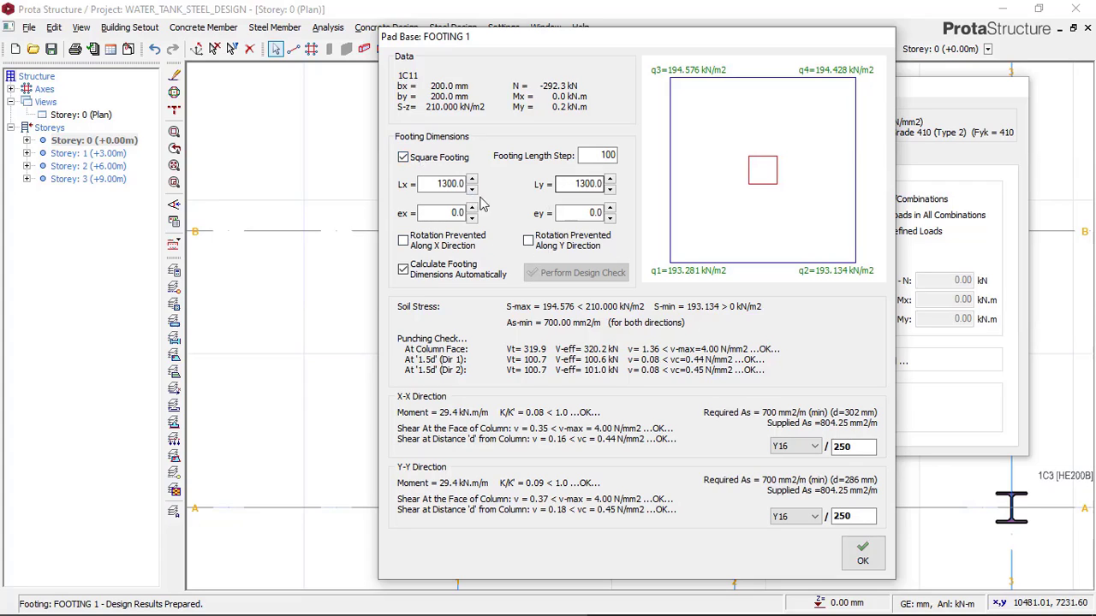
left_click(437, 185)
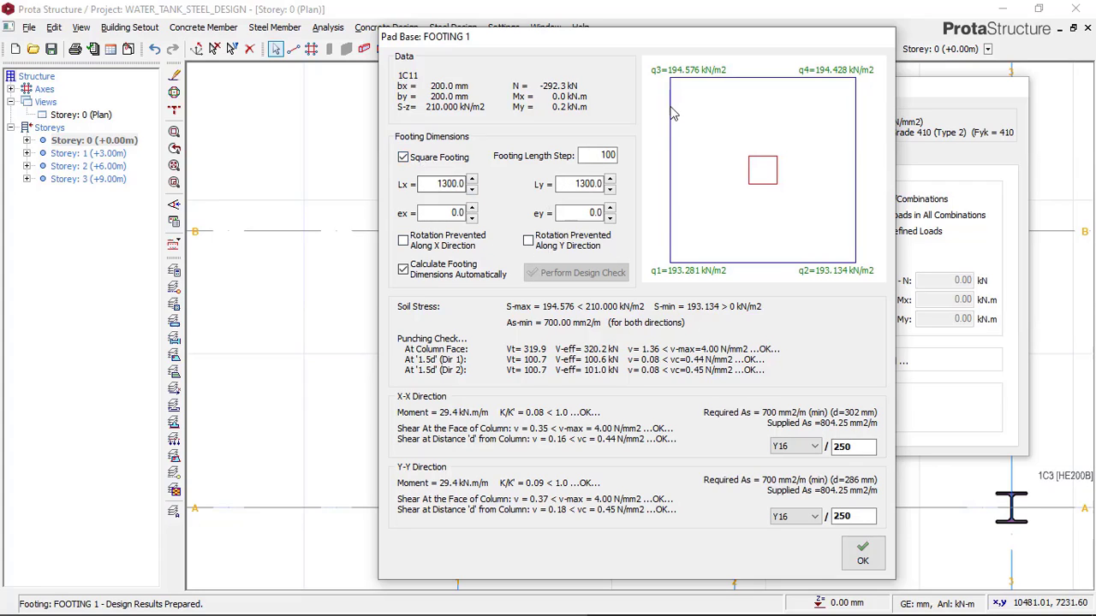
double_click(442, 185)
double_click(582, 183)
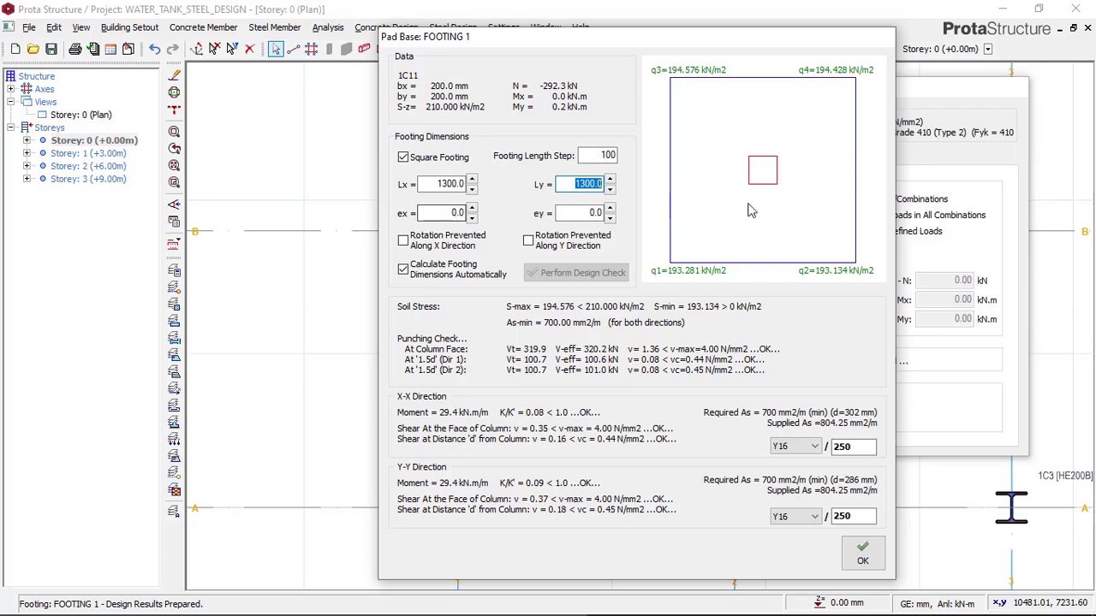
double_click(456, 213)
double_click(596, 213)
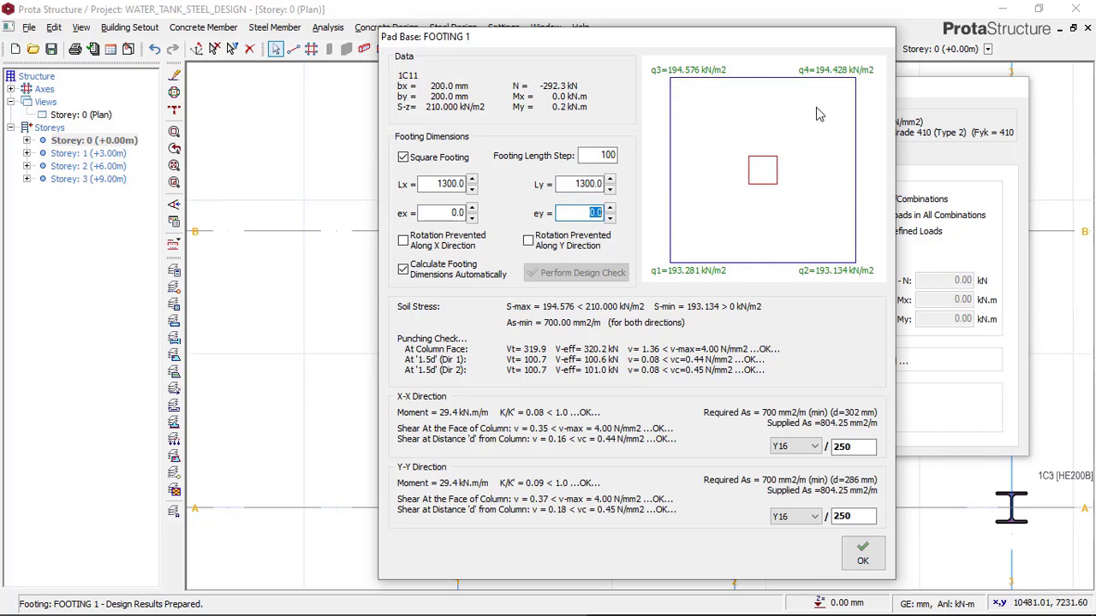
Set the footing's X eccentricity ex to 200 mm and let the design recalculate.
left_click(455, 214)
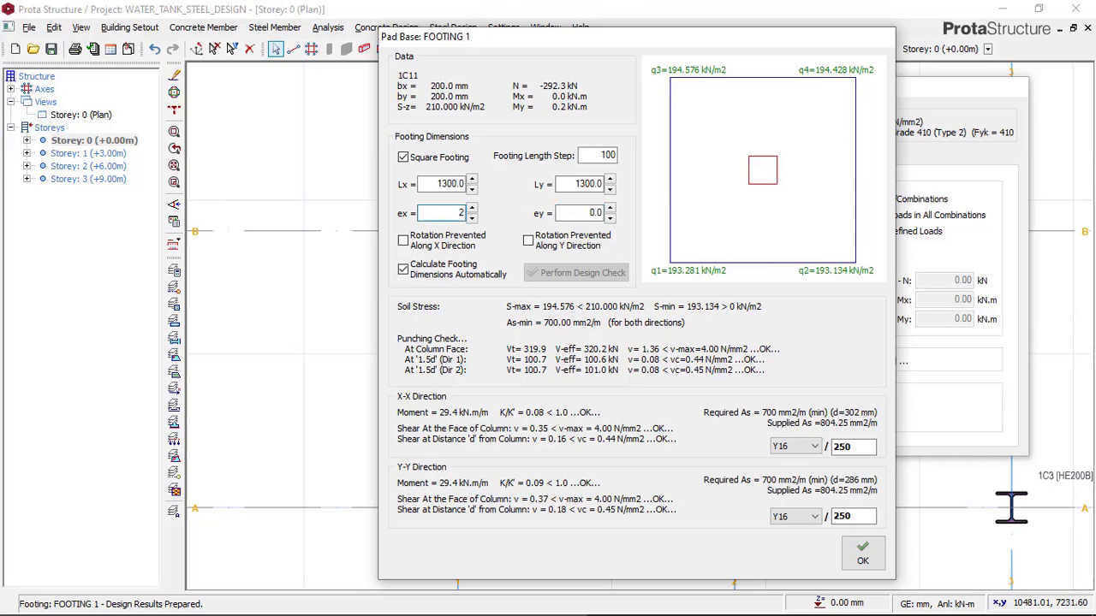
type("200")
left_click(591, 213)
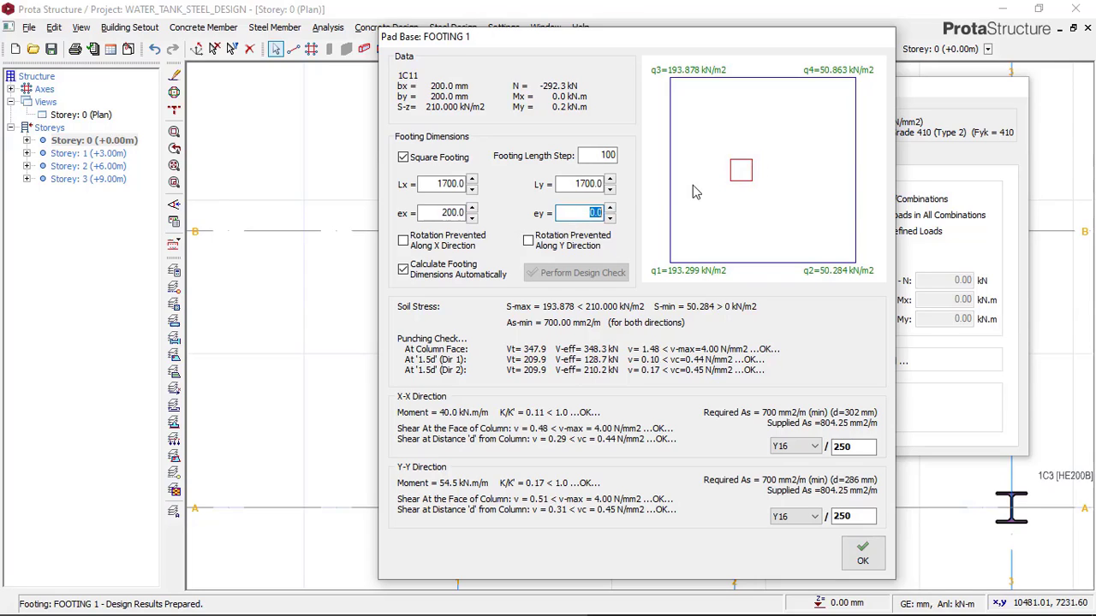
Reset the footing's X eccentricity ex to 0 and recalculate the design.
left_click(454, 214)
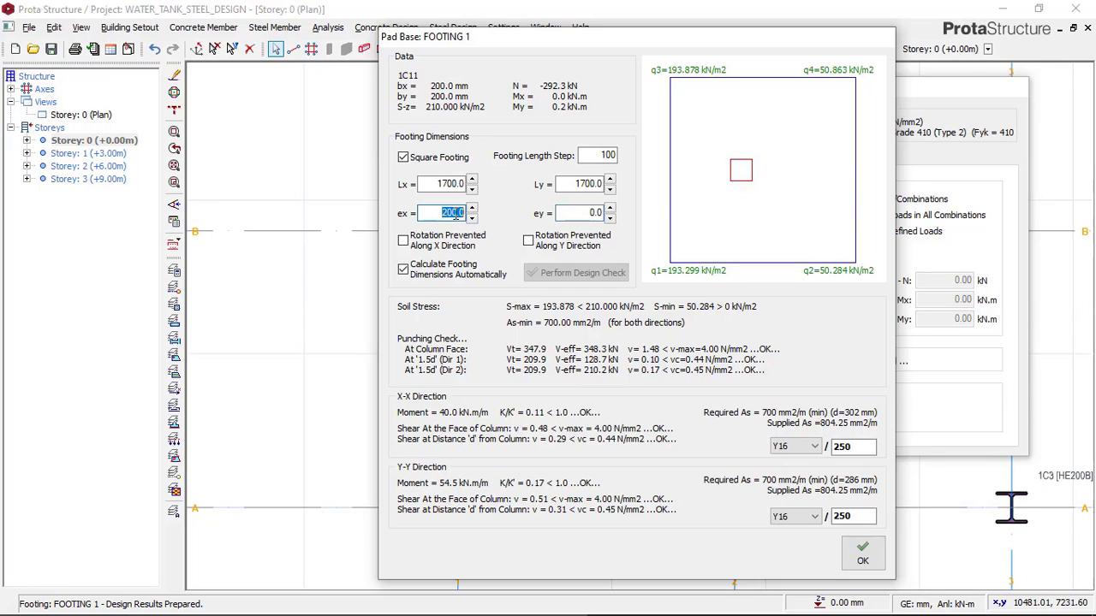
type("0")
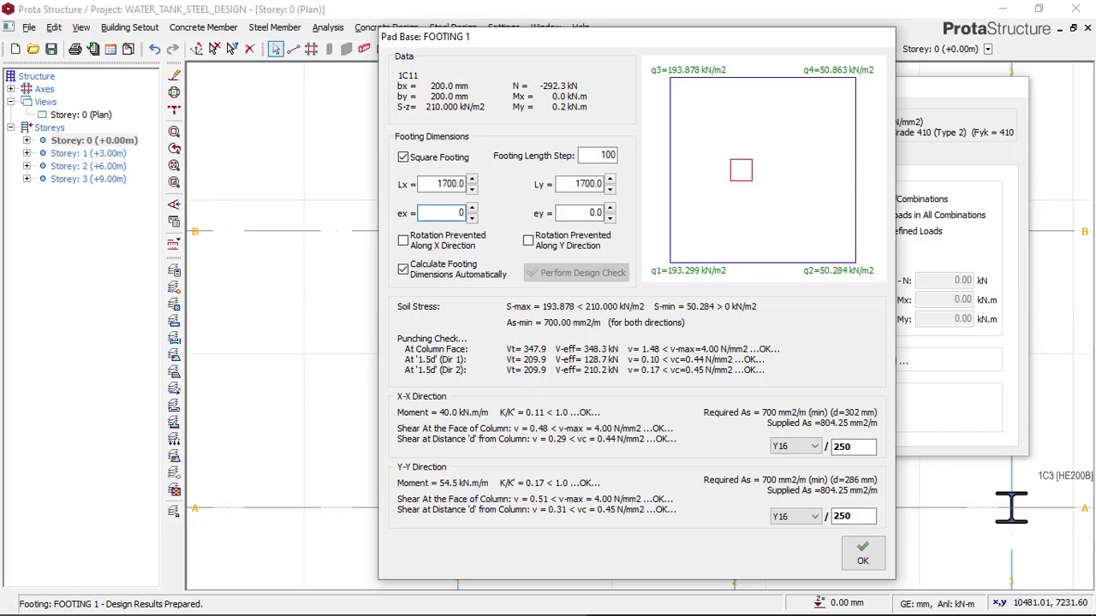
left_click(589, 212)
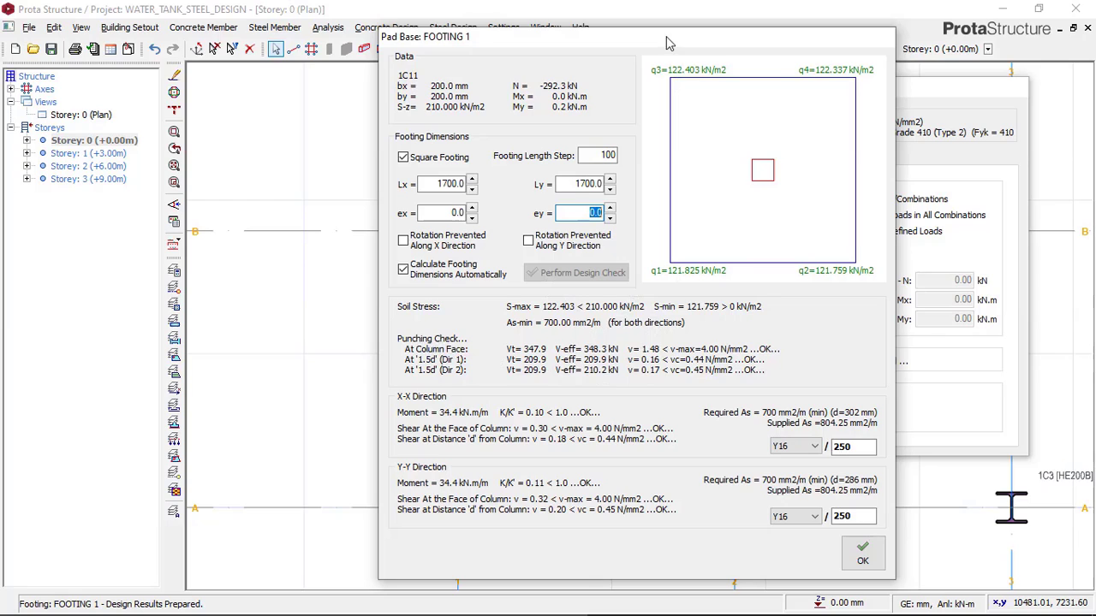
Examine the soil stress, punching, moment and bar spacing results, comparing them with the footing data behind the results window.
left_click_drag(673, 44, 359, 54)
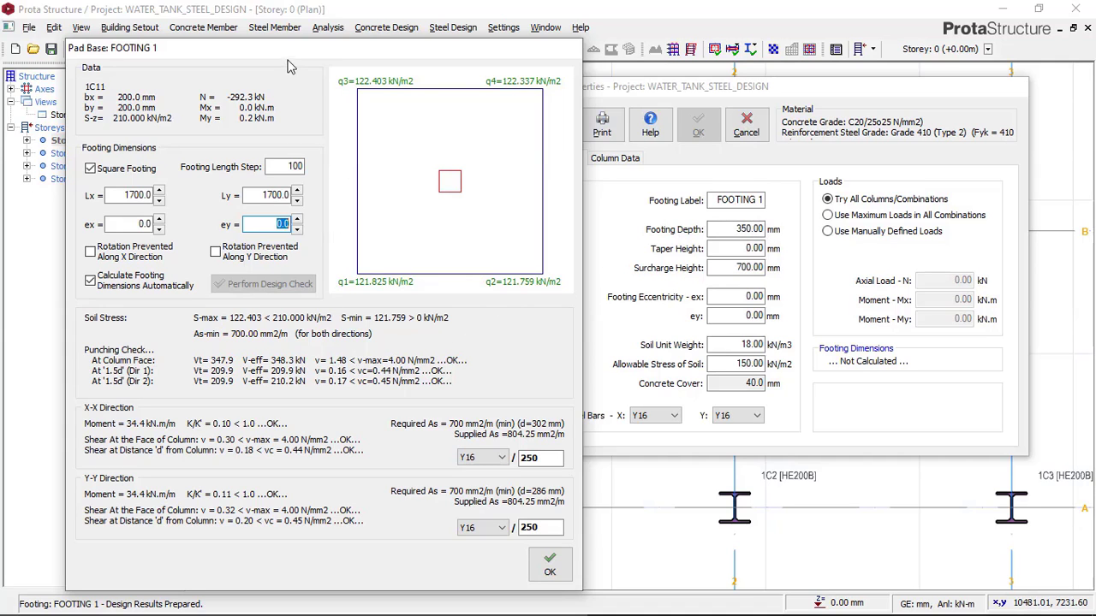
left_click_drag(296, 49, 457, 44)
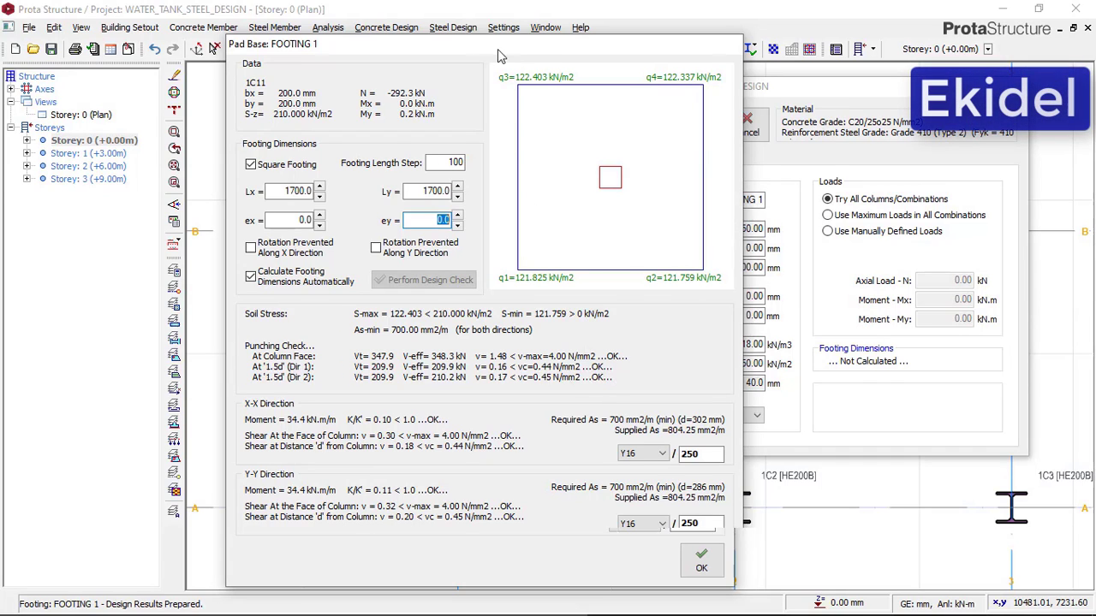
left_click_drag(516, 57, 395, 62)
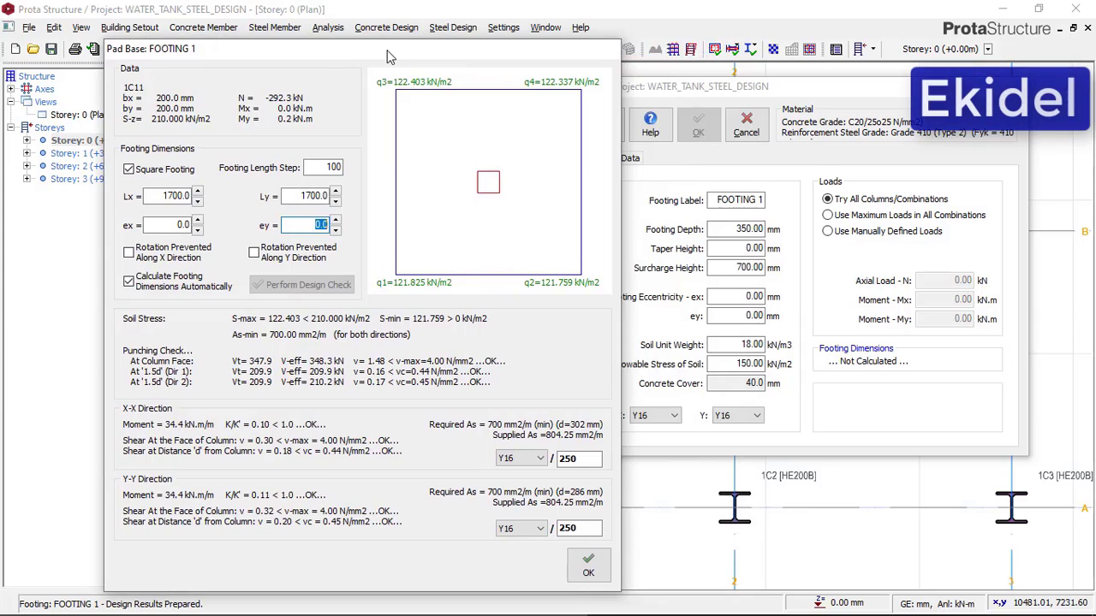
left_click_drag(391, 57, 582, 55)
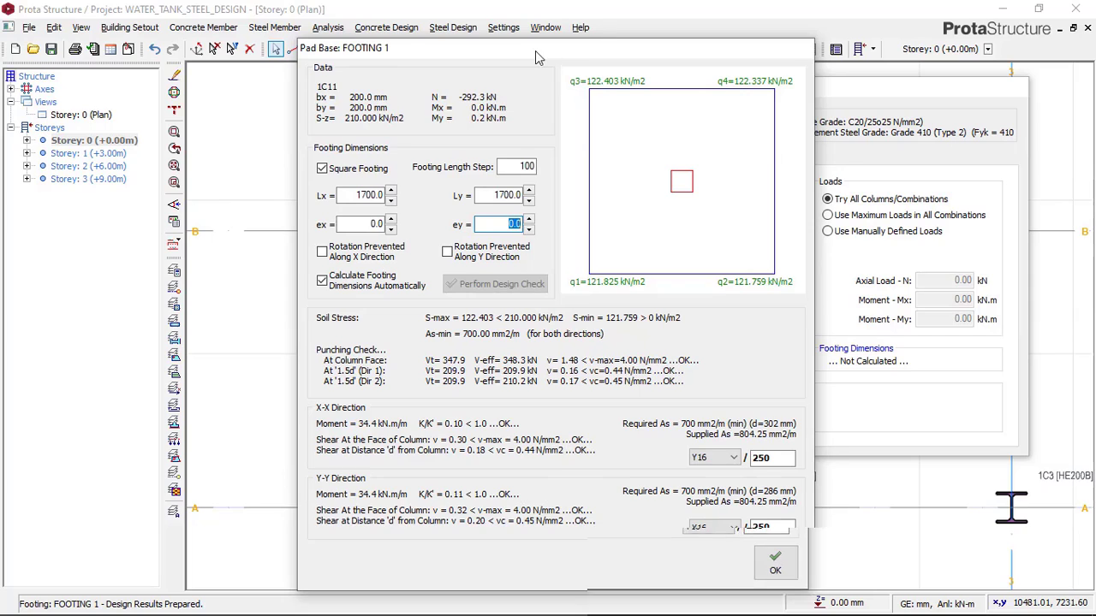
left_click_drag(535, 50, 488, 35)
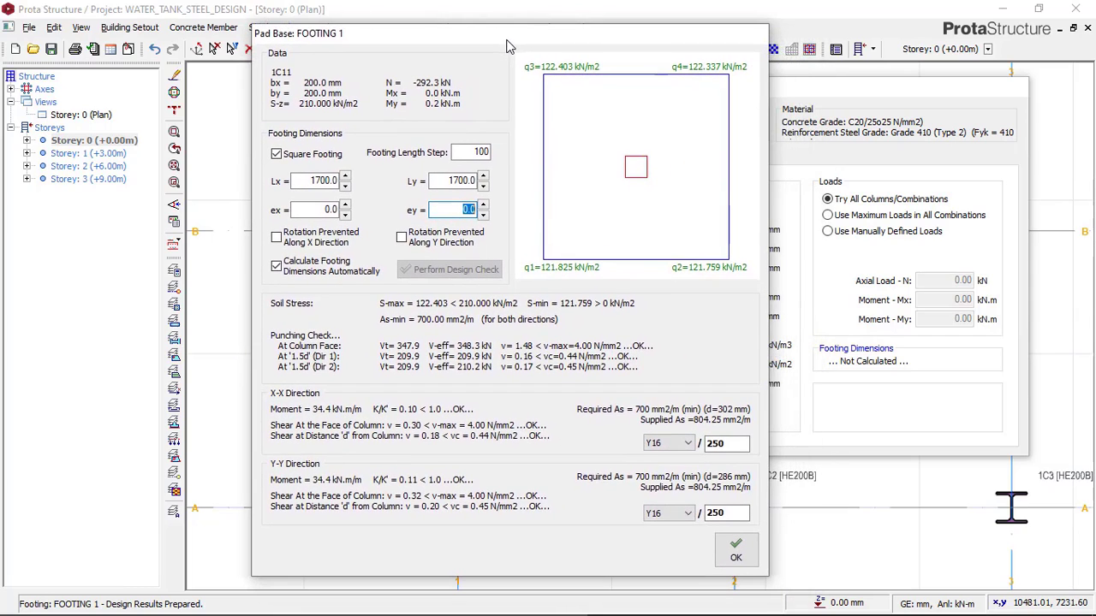
left_click(724, 446)
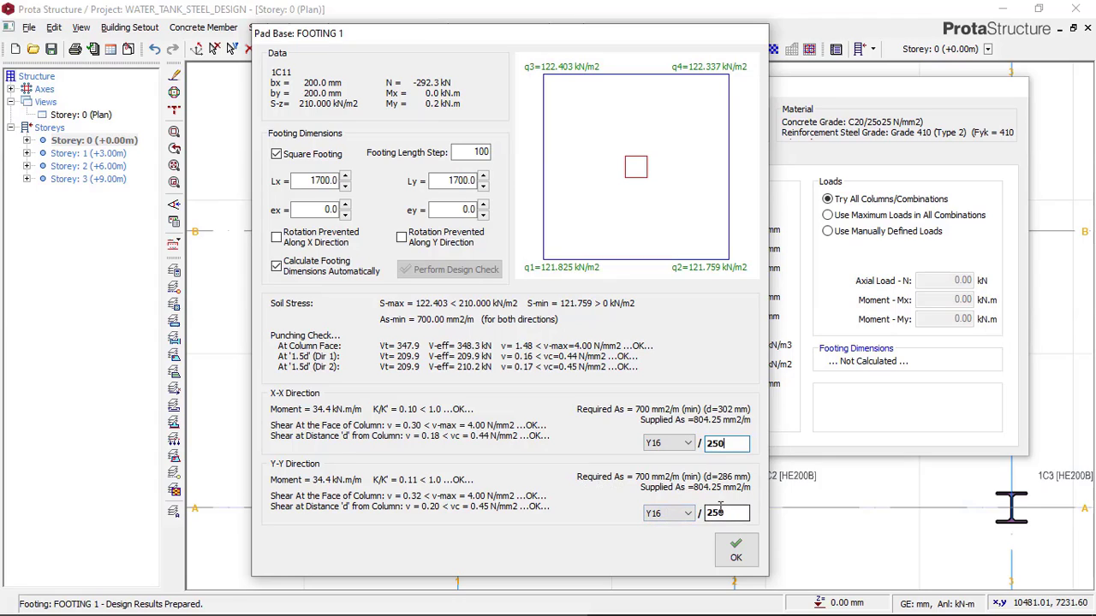
double_click(738, 445)
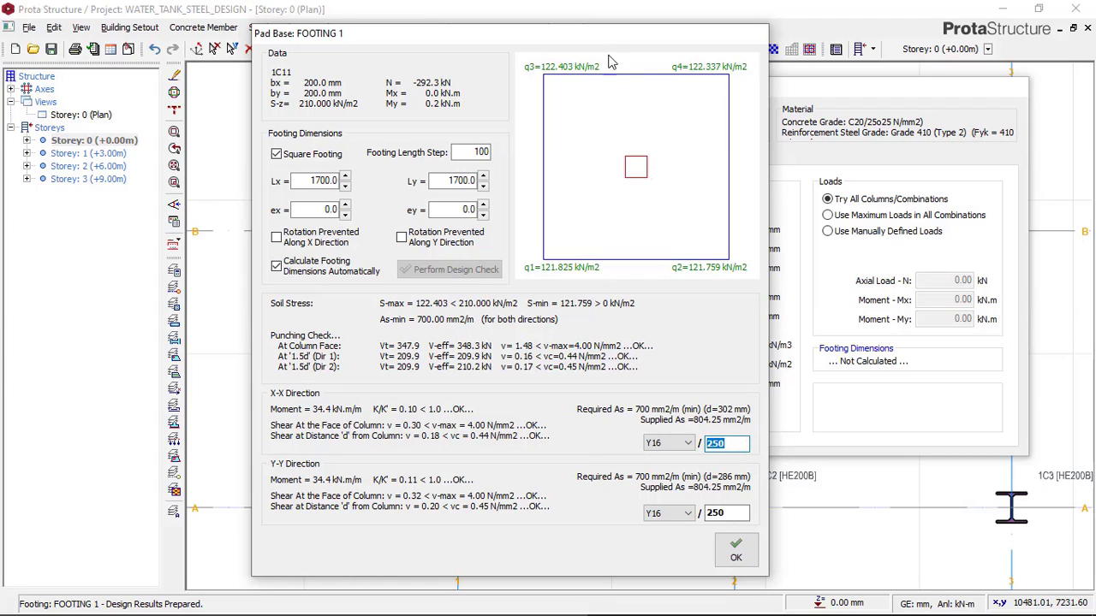
left_click_drag(609, 40, 442, 37)
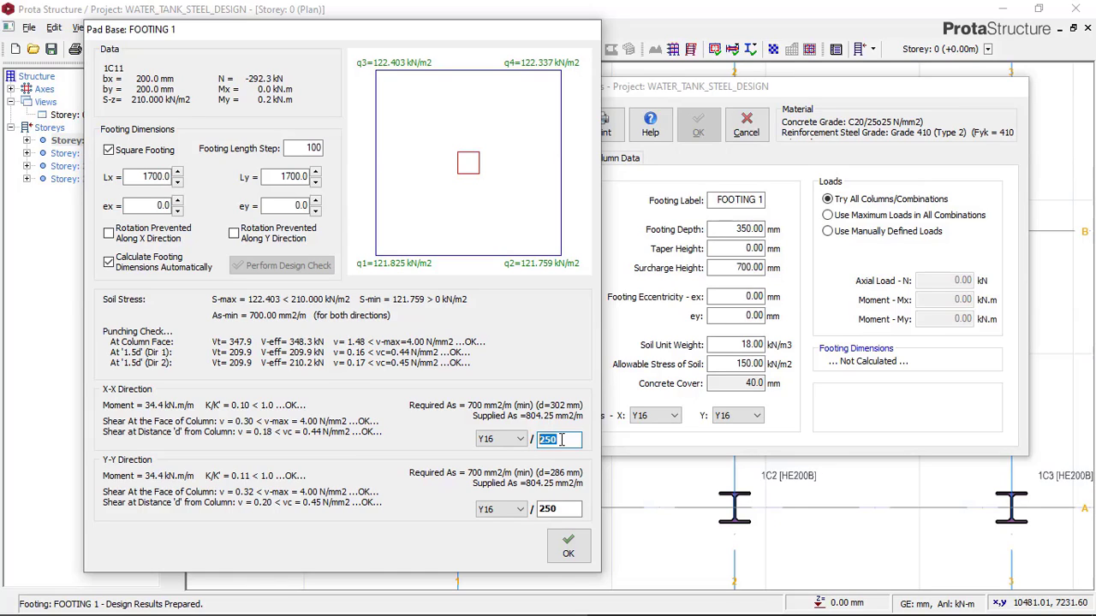
Accept the calculated pad base design and insert FOOTING 1 under column 1C11.
left_click(560, 440)
left_click(567, 546)
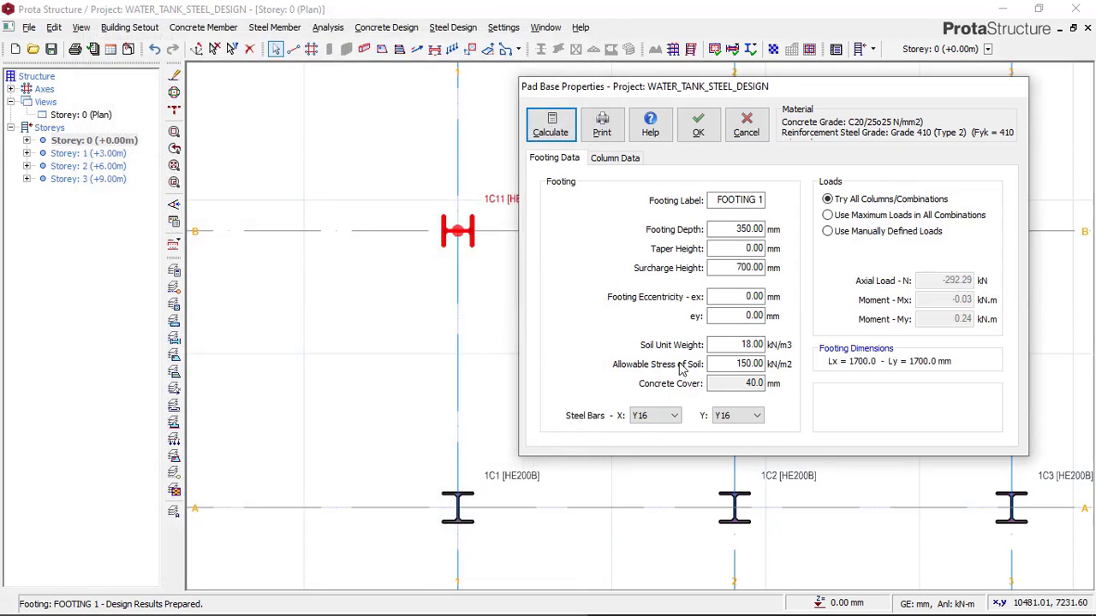
left_click(705, 134)
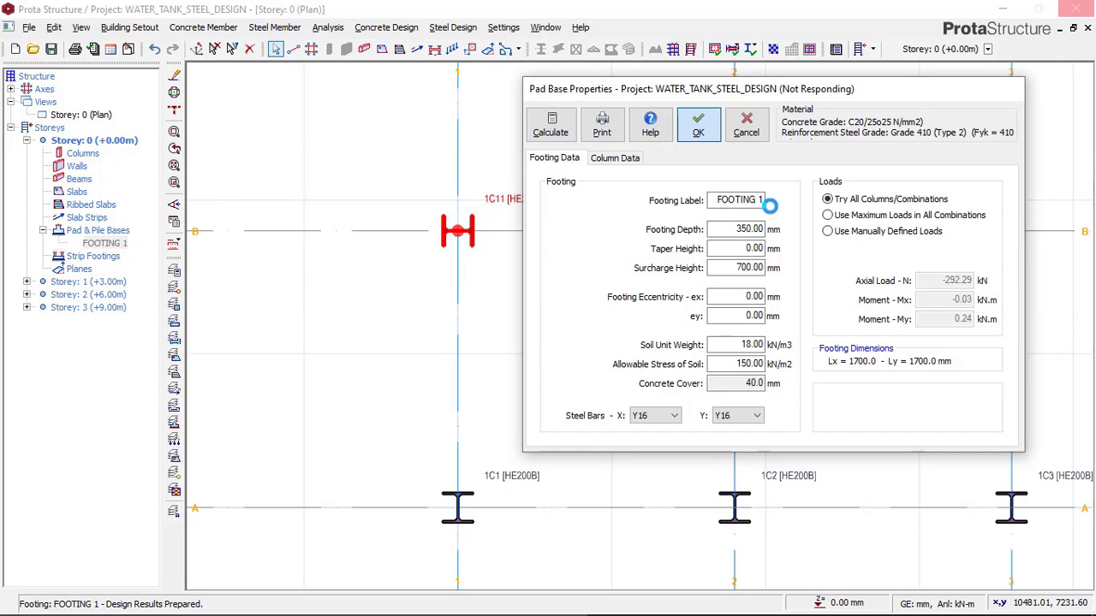
Inspect the inserted footing in plan, reopen its properties and recalculate to check the Lx and Ly dimensions.
scroll(611, 196, "down", 1)
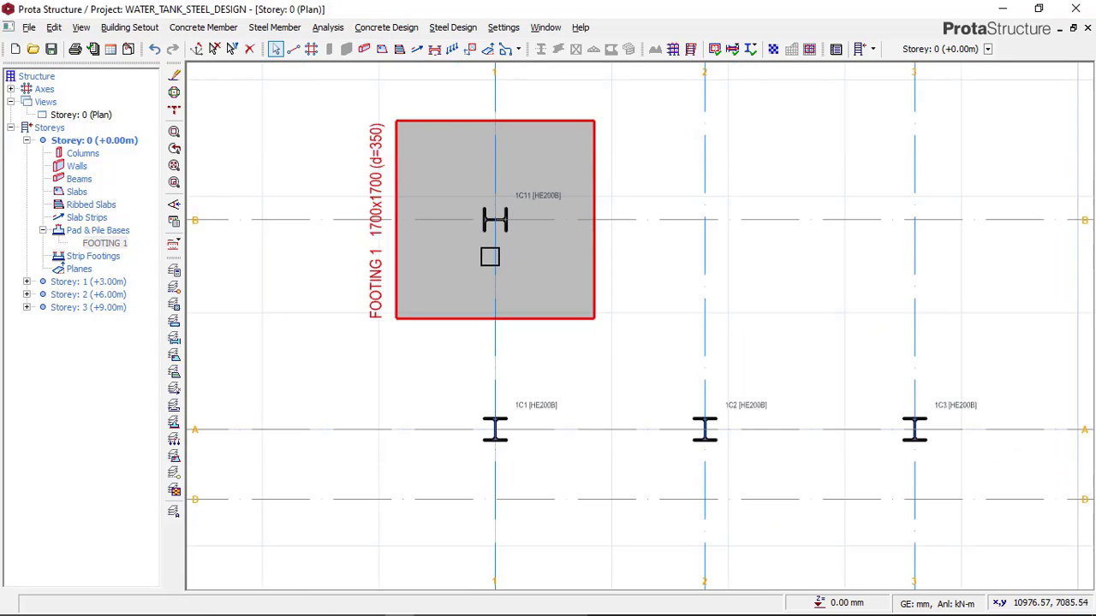
scroll(490, 256, "up", 2)
scroll(426, 274, "down", 1)
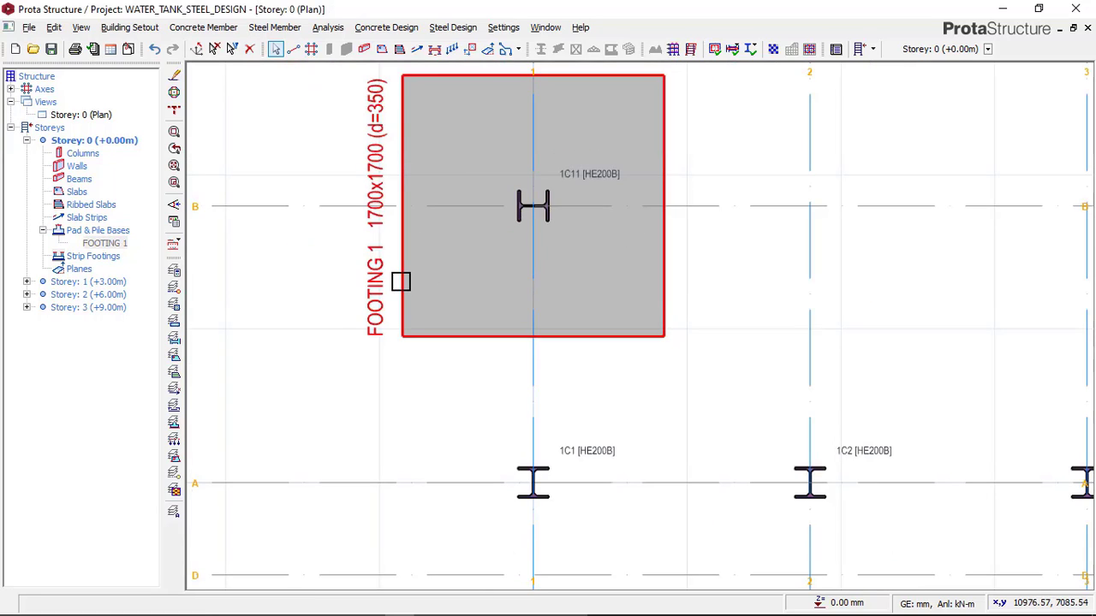
scroll(384, 180, "up", 1)
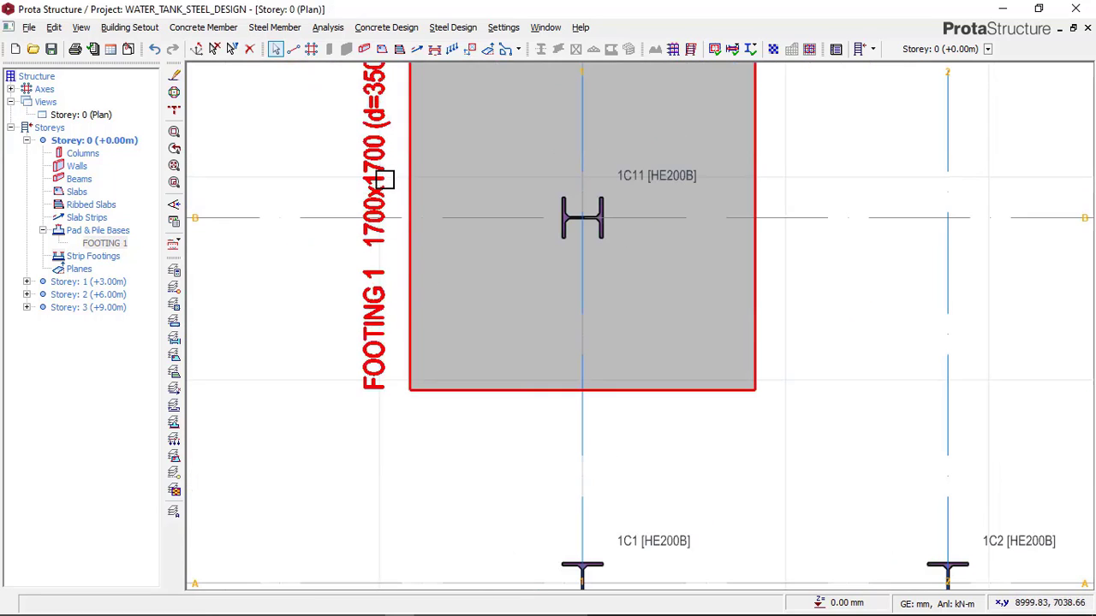
scroll(414, 214, "down", 2)
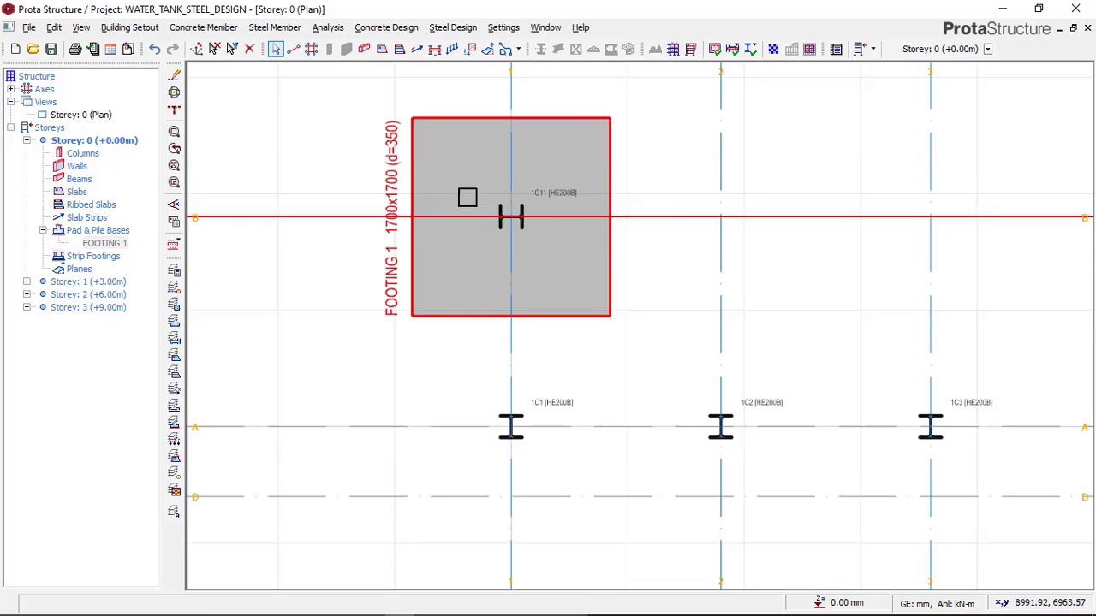
right_click(589, 117)
left_click(617, 120)
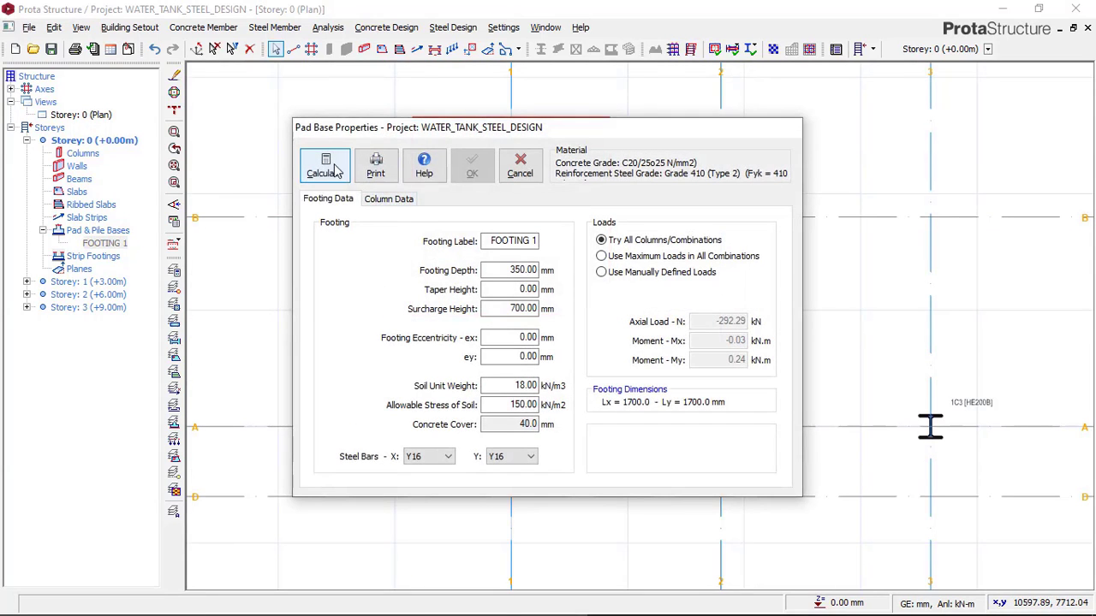
left_click(339, 171)
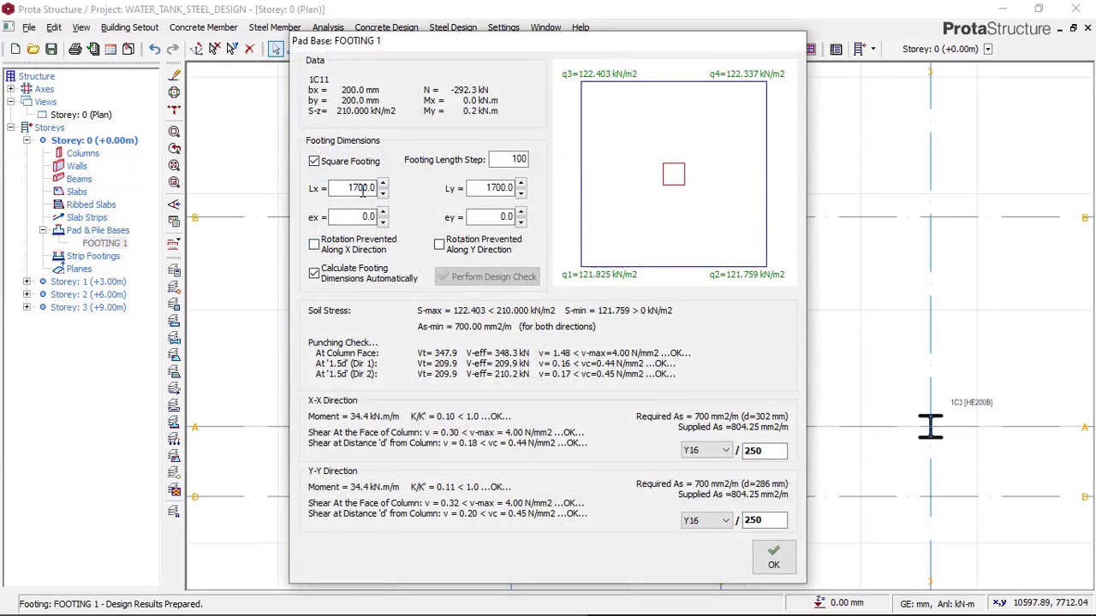
double_click(363, 191)
double_click(501, 189)
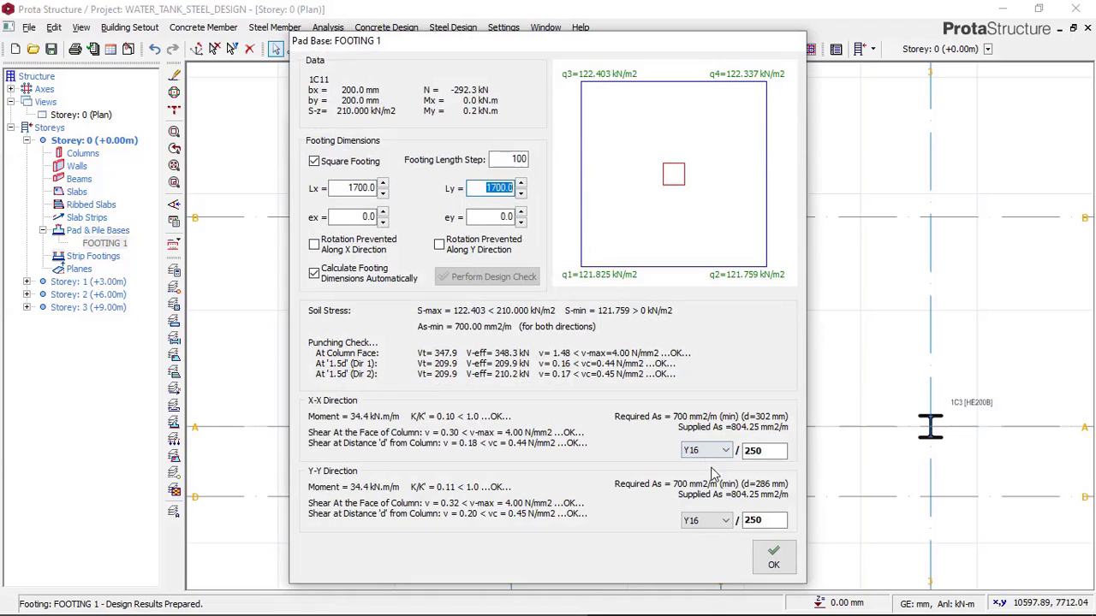
left_click(773, 558)
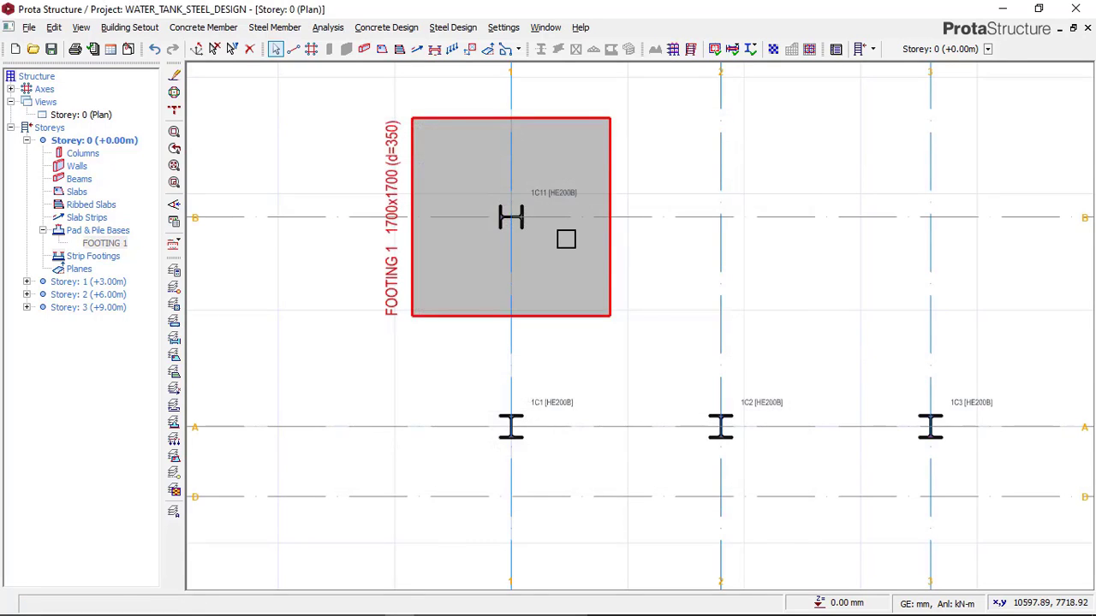
Show Storey 0 in 3D and inspect the pad base under column 1C11 at the foot of the tower.
scroll(596, 196, "down", 2)
left_click(101, 114)
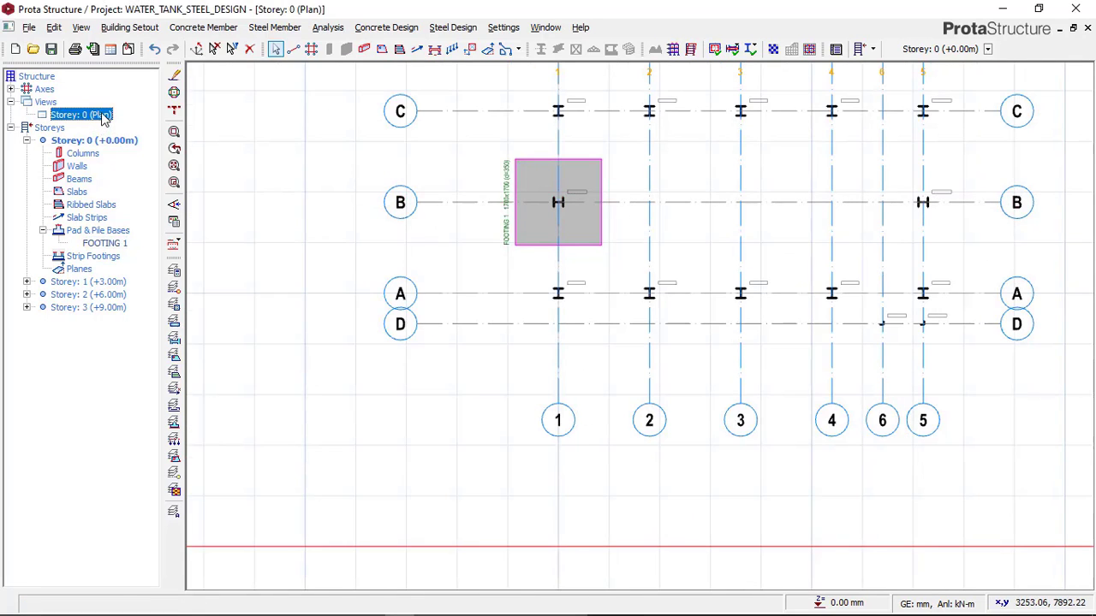
right_click(103, 114)
left_click(146, 138)
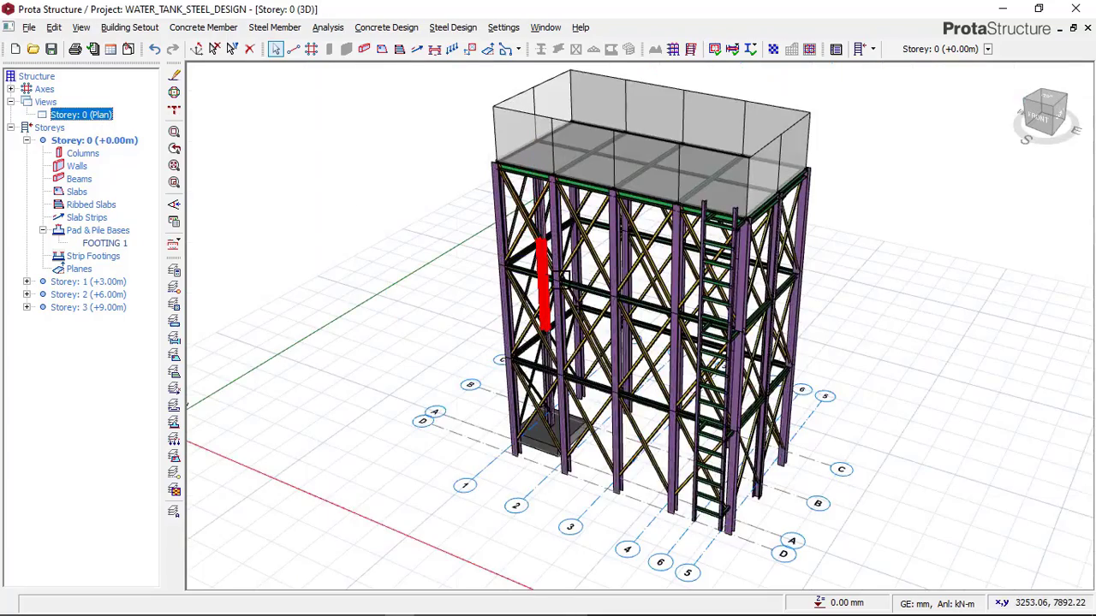
scroll(594, 494, "up", 6)
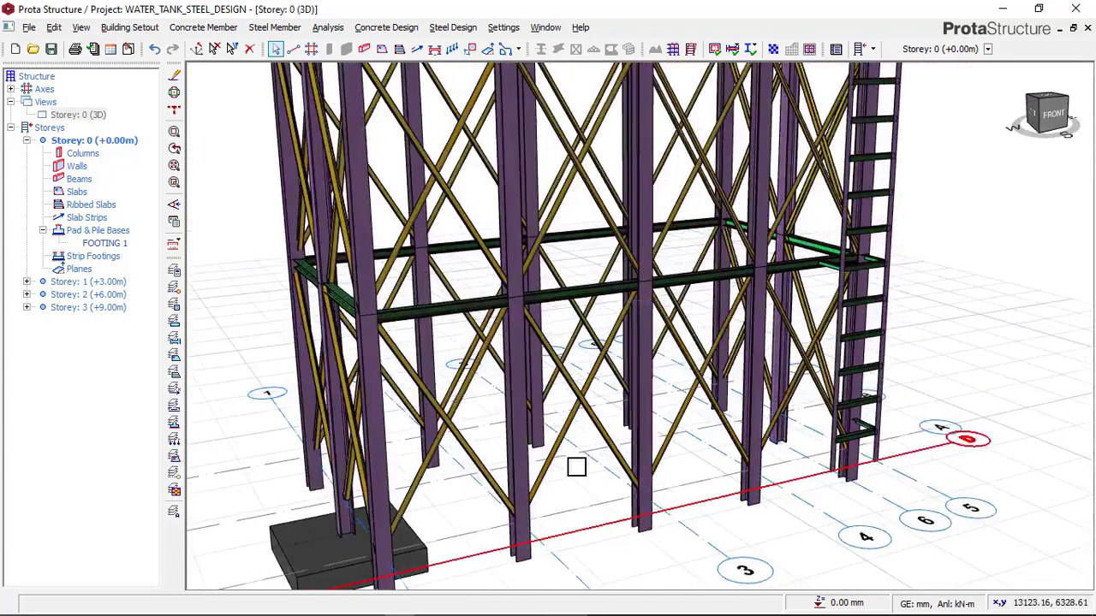
scroll(677, 313, "down", 2)
mouse_move(516, 449)
middle_mouse_down()
mouse_move(545, 432)
mouse_move(585, 448)
mouse_move(554, 460)
mouse_move(551, 399)
middle_mouse_up()
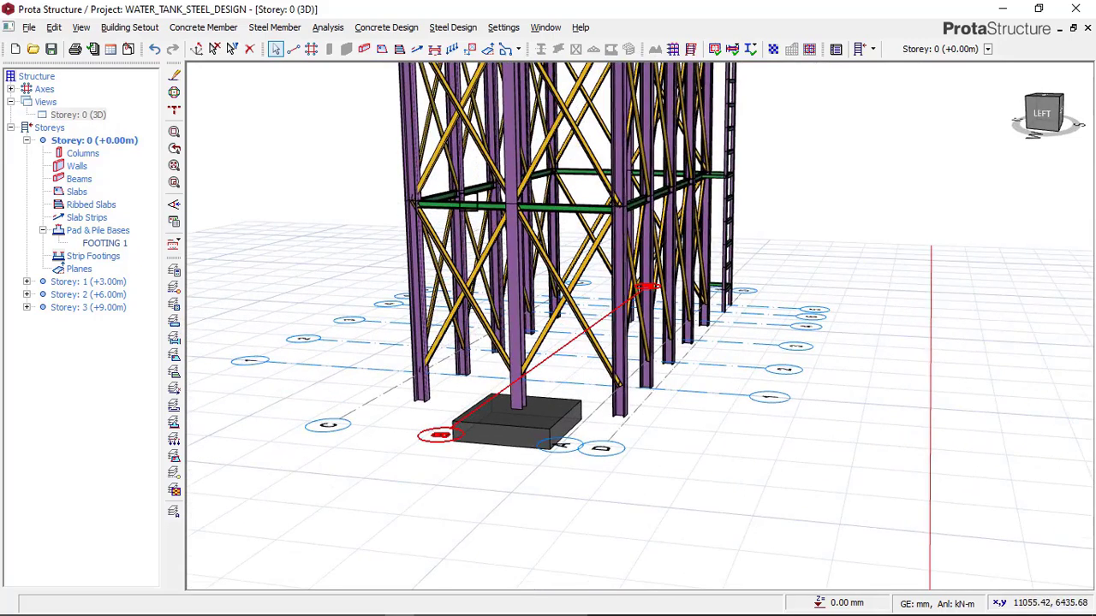
scroll(537, 339, "up", 2)
Switch the Storey 0 view back to plan and select column 1C1 at the intersection of axes A and 1.
left_click(76, 114)
right_click(91, 115)
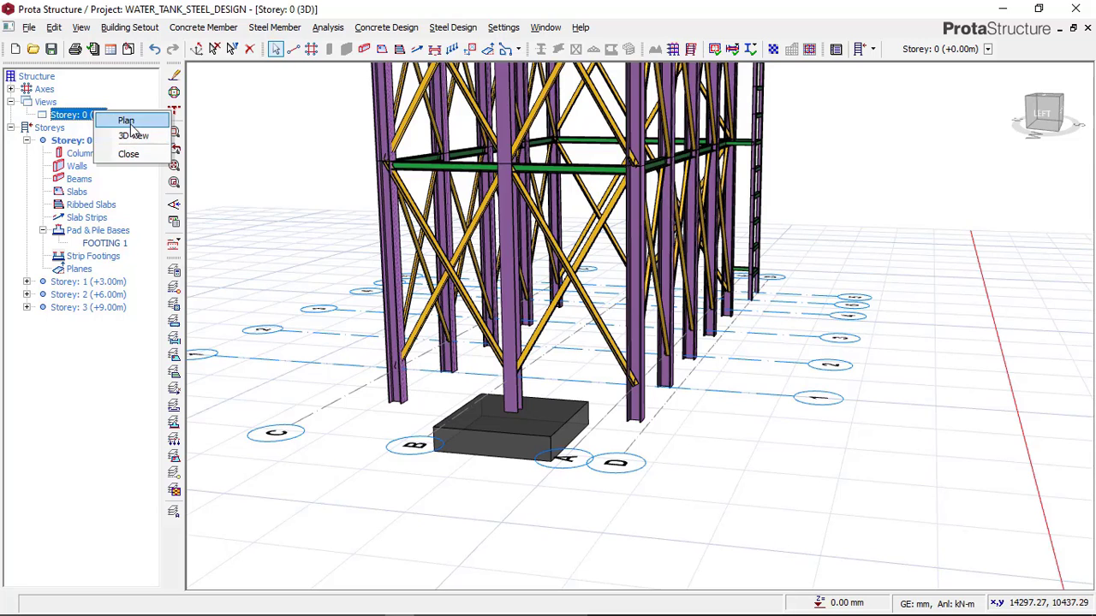
left_click(126, 121)
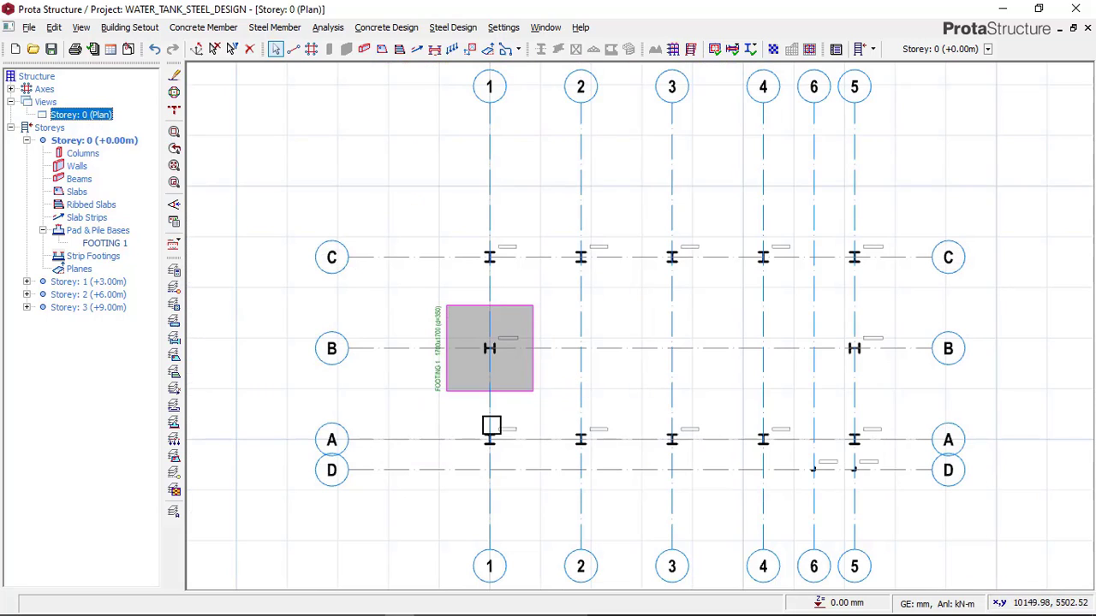
scroll(488, 428, "up", 4)
scroll(543, 346, "up", 5)
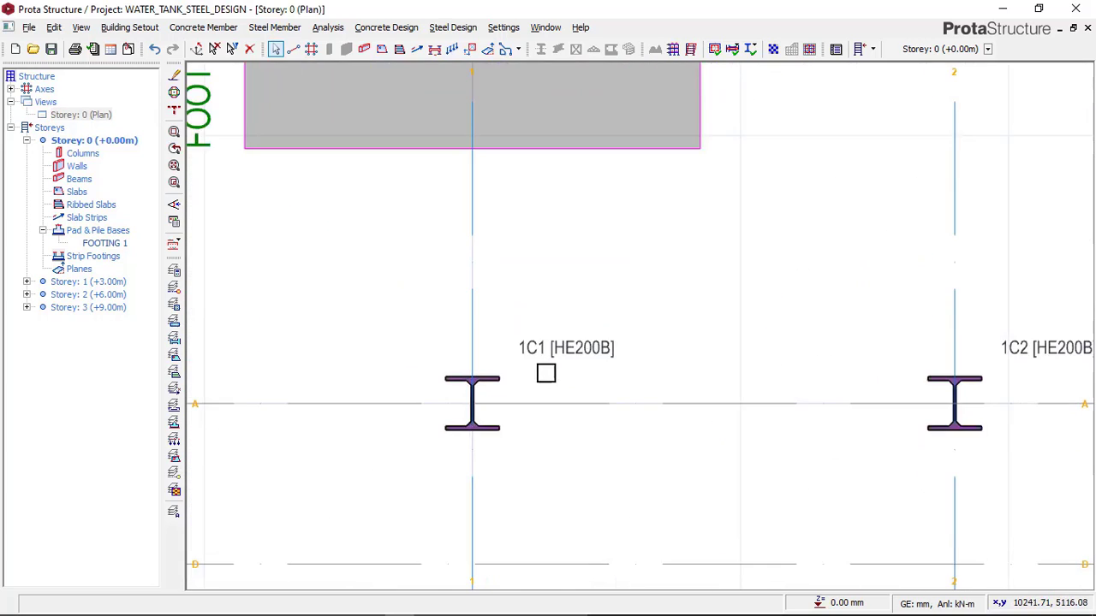
left_click(566, 324)
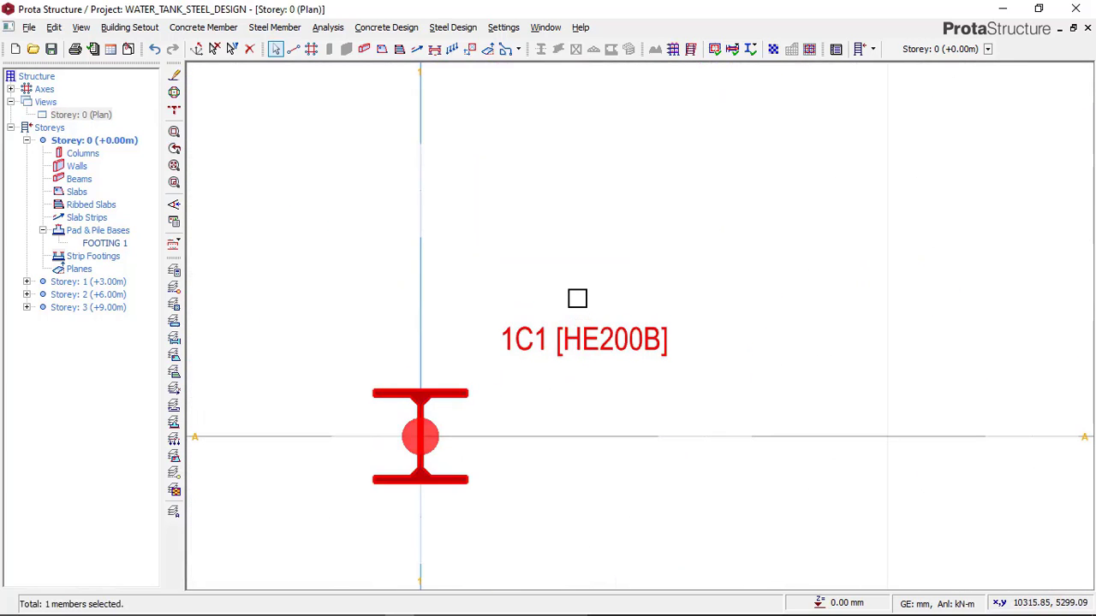
Calculate a pad base for column 1C1 with a footing depth of 350 mm and make it a square footing.
right_click(577, 298)
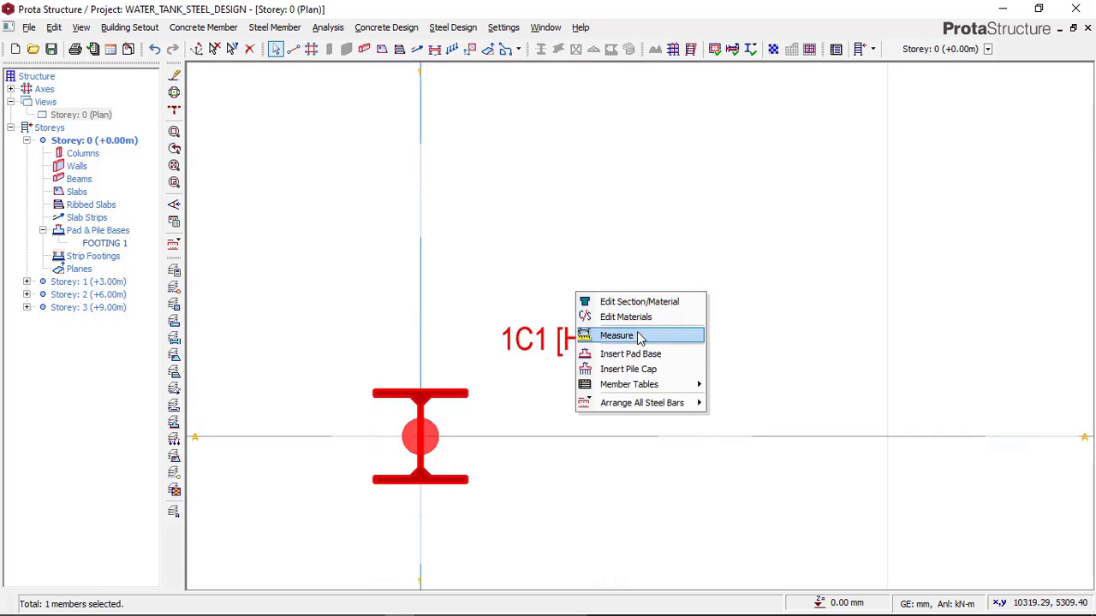
left_click(628, 351)
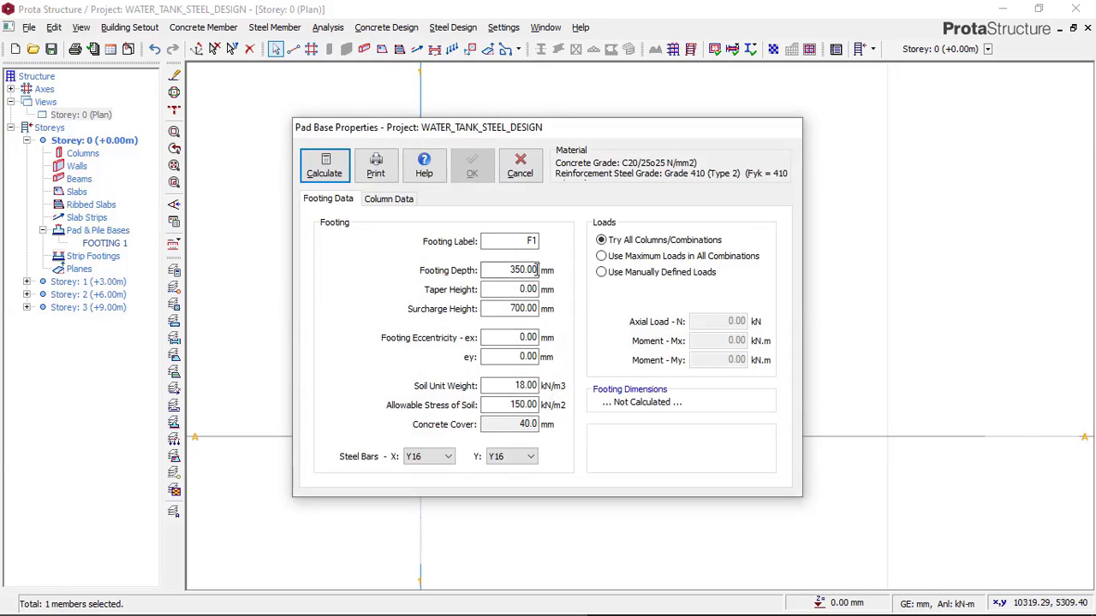
left_click(330, 170)
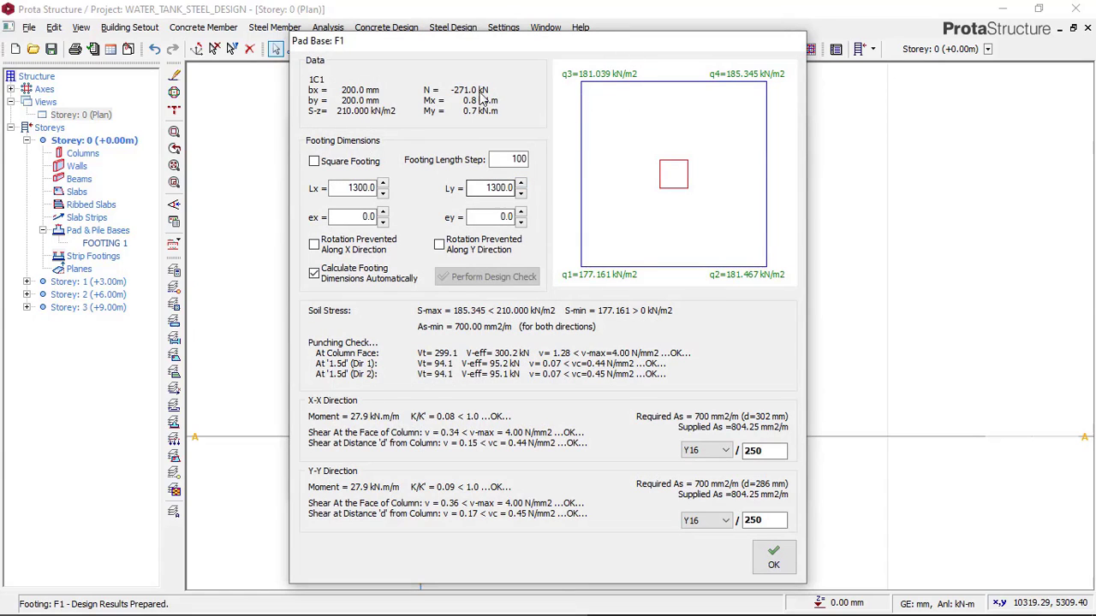
mouse_move(545, 47)
left_mouse_down()
mouse_move(486, 58)
mouse_move(462, 39)
mouse_move(555, 30)
left_mouse_up()
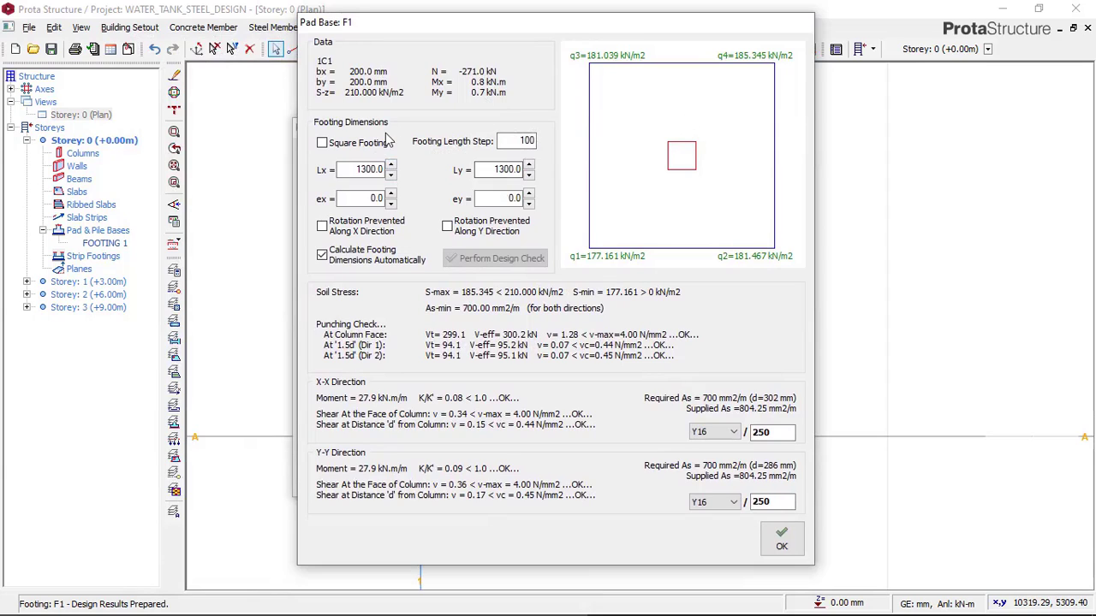
left_click(336, 146)
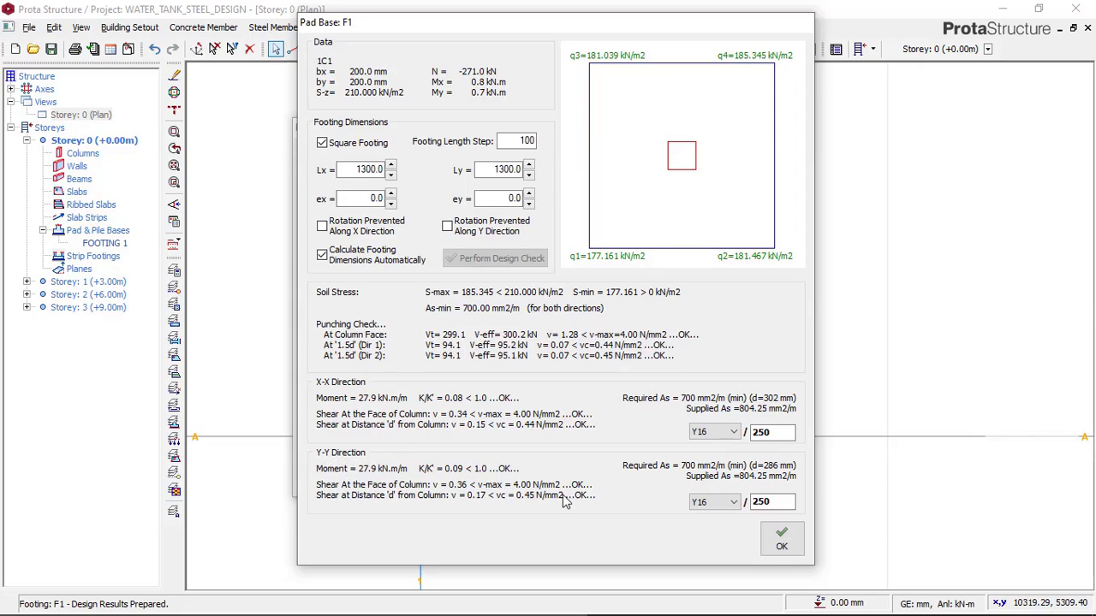
Review the available X-X bar sizes, keep Y16 at 250 spacing, and accept the design to insert the pad base under column 1C1.
left_click(779, 432)
left_click(717, 432)
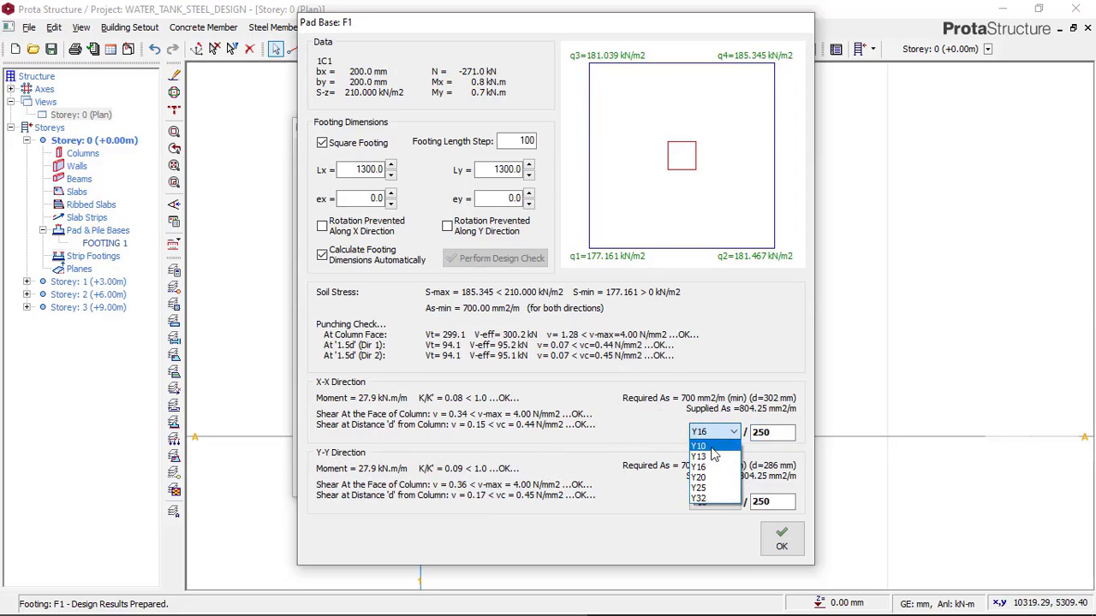
left_click(655, 439)
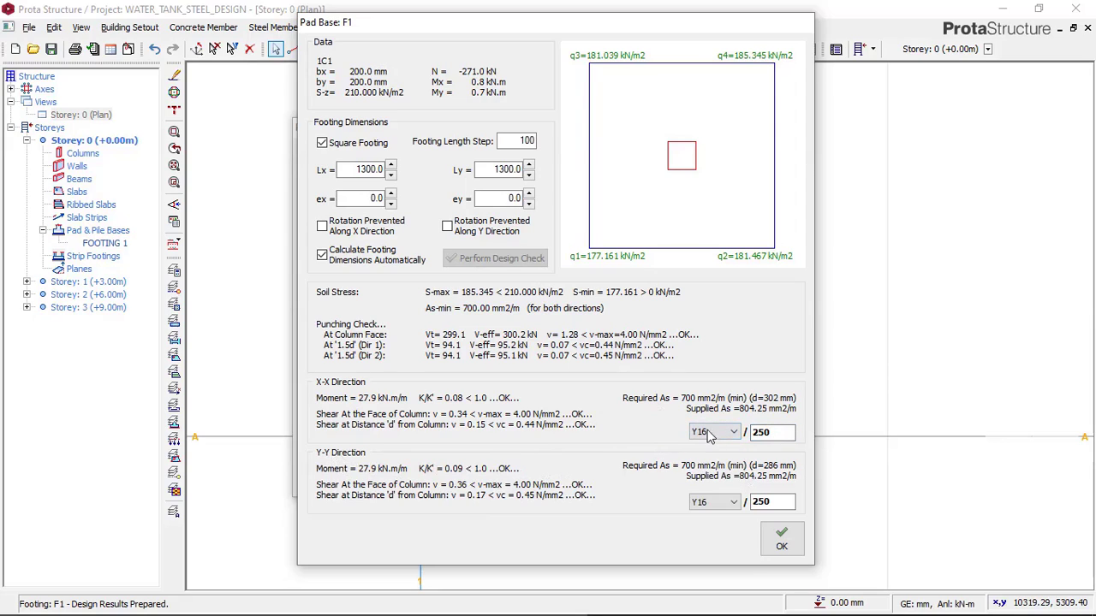
left_click(777, 433)
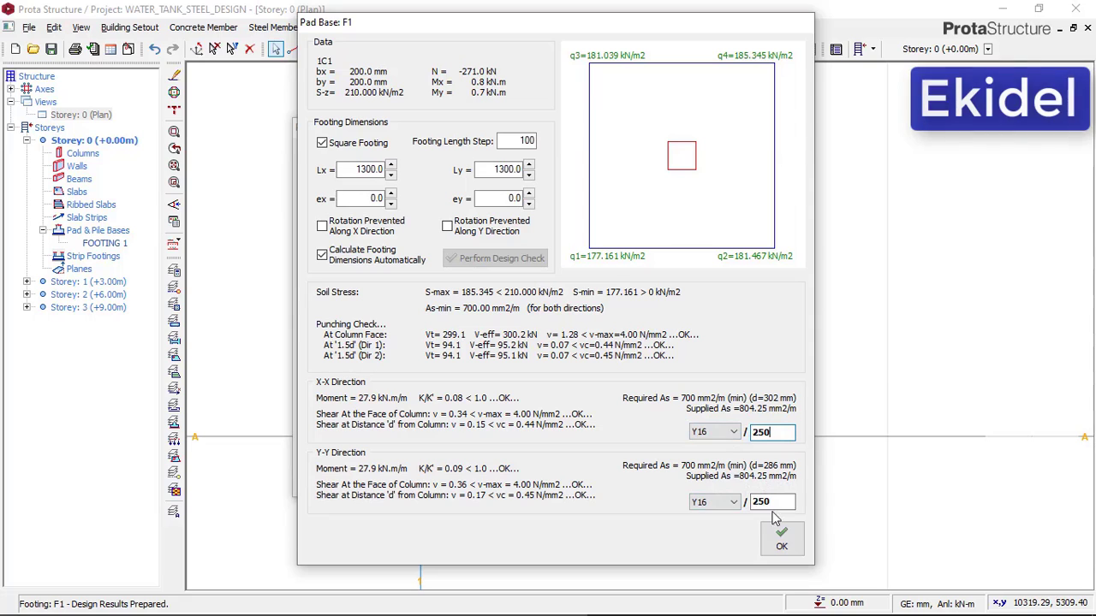
left_click(782, 538)
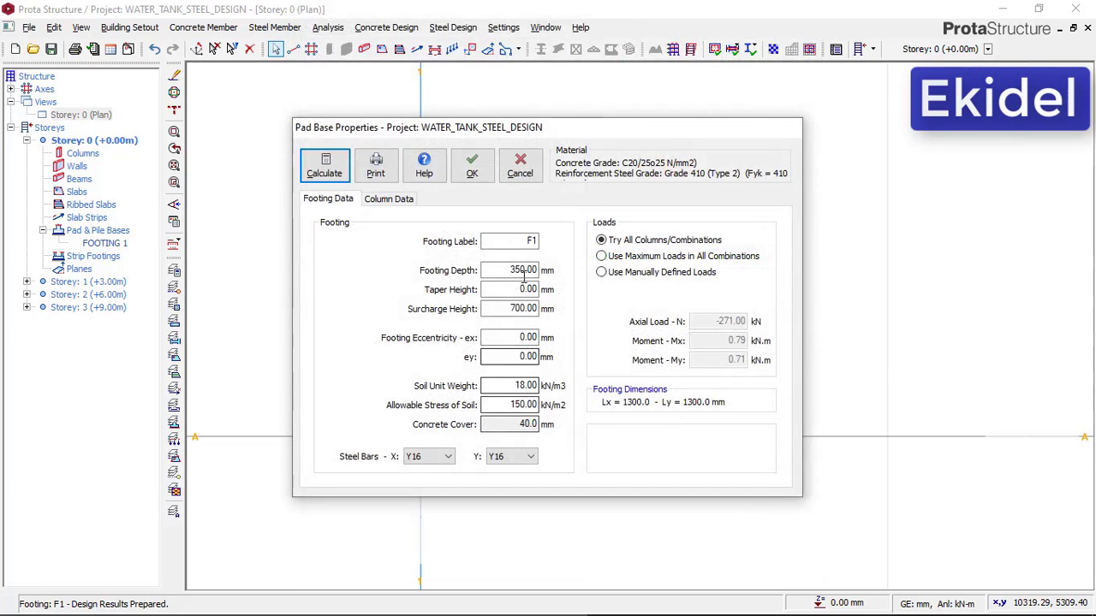
left_click(480, 175)
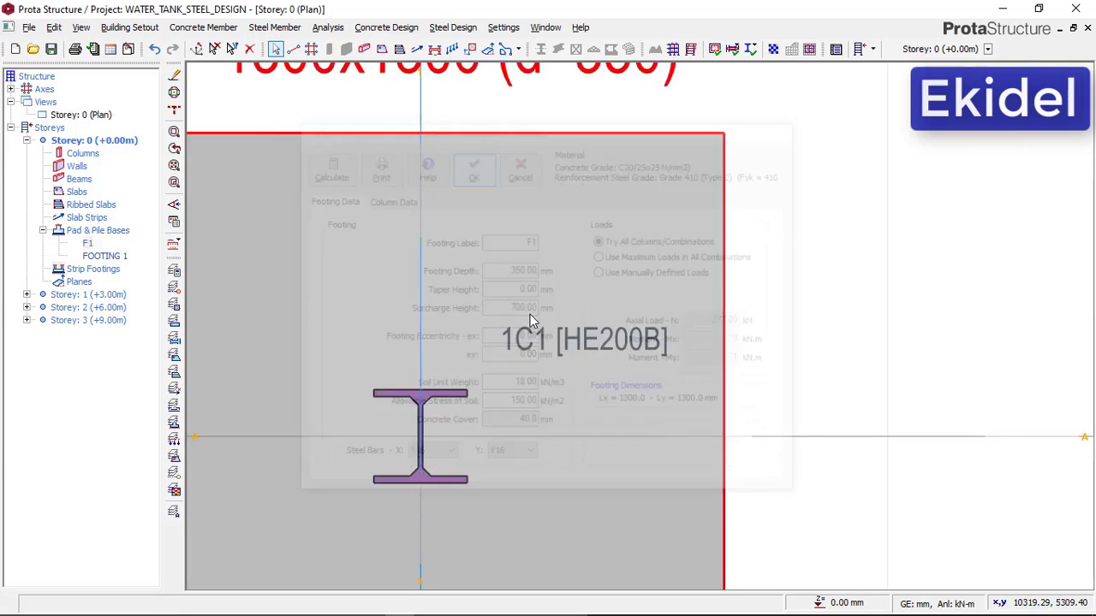
Compare the pad bases under columns 1C11 and 1C1 in plan, and delete FOOTING 1 under column 1C11.
scroll(530, 314, "down", 5)
middle_click_drag(560, 407, 555, 422)
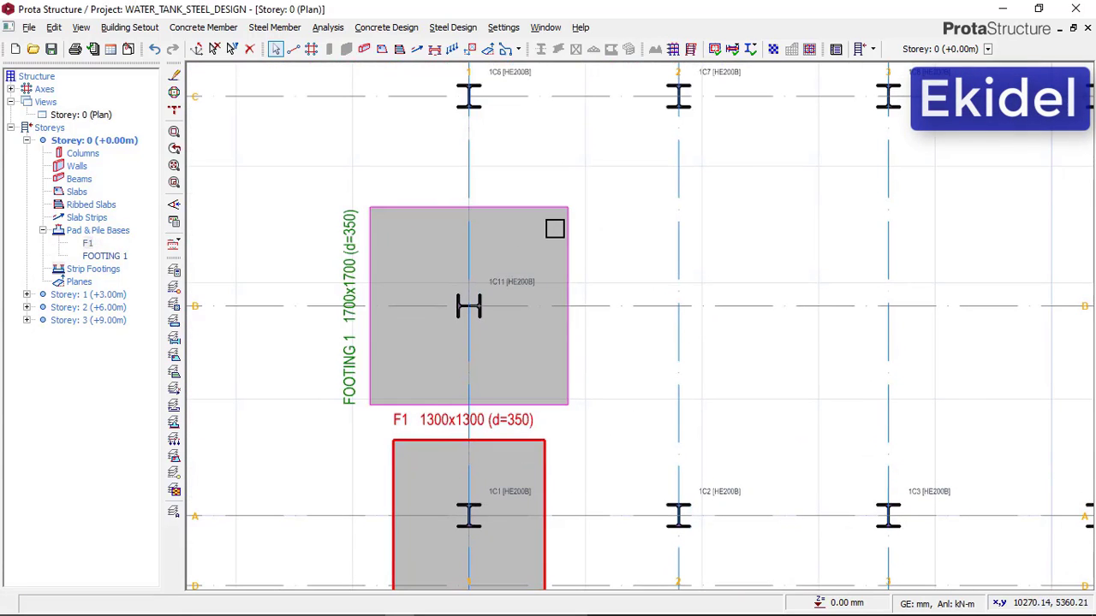
left_click(562, 214)
scroll(376, 314, "up", 2)
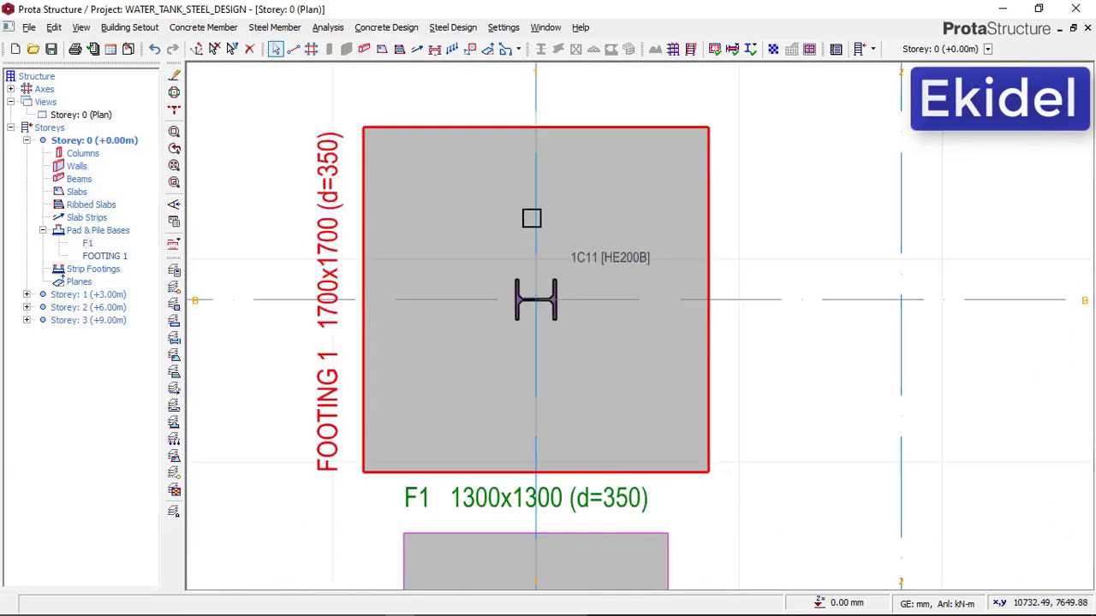
scroll(351, 205, "down", 1)
left_click(356, 253)
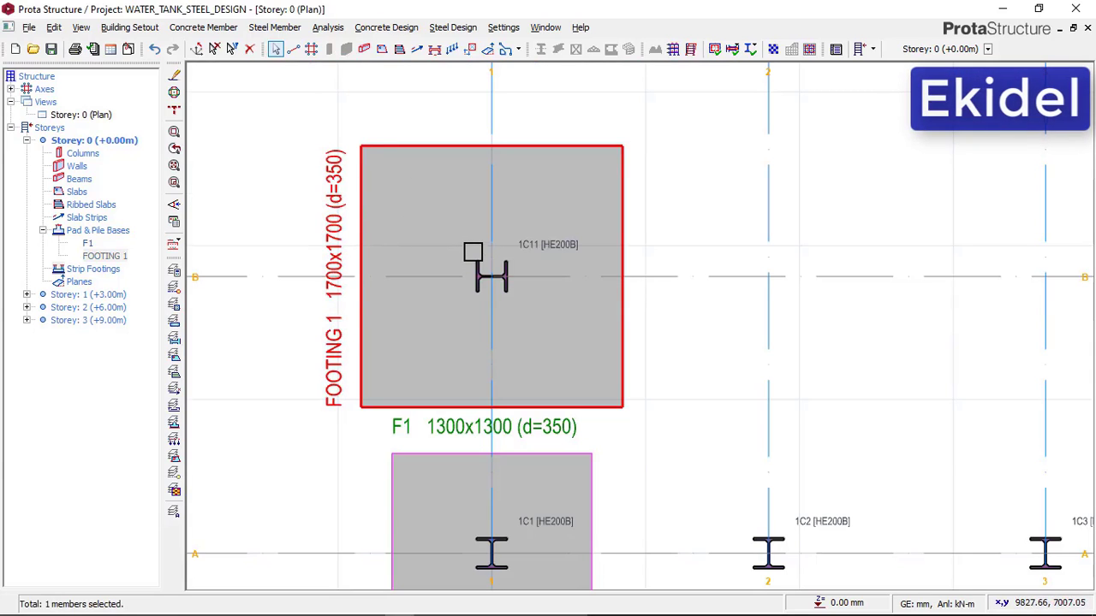
key("Delete")
Design and insert a square pad base 350 mm deep with Y16 bars at 250 spacing under column 1C11.
left_click(546, 254)
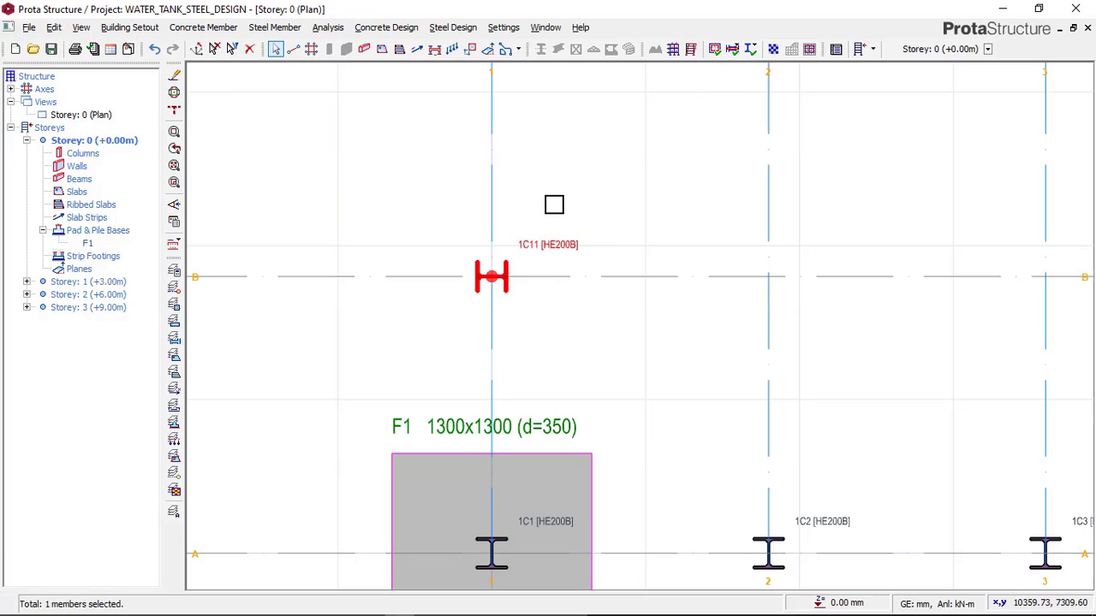
right_click(553, 204)
left_click(630, 262)
left_click(326, 173)
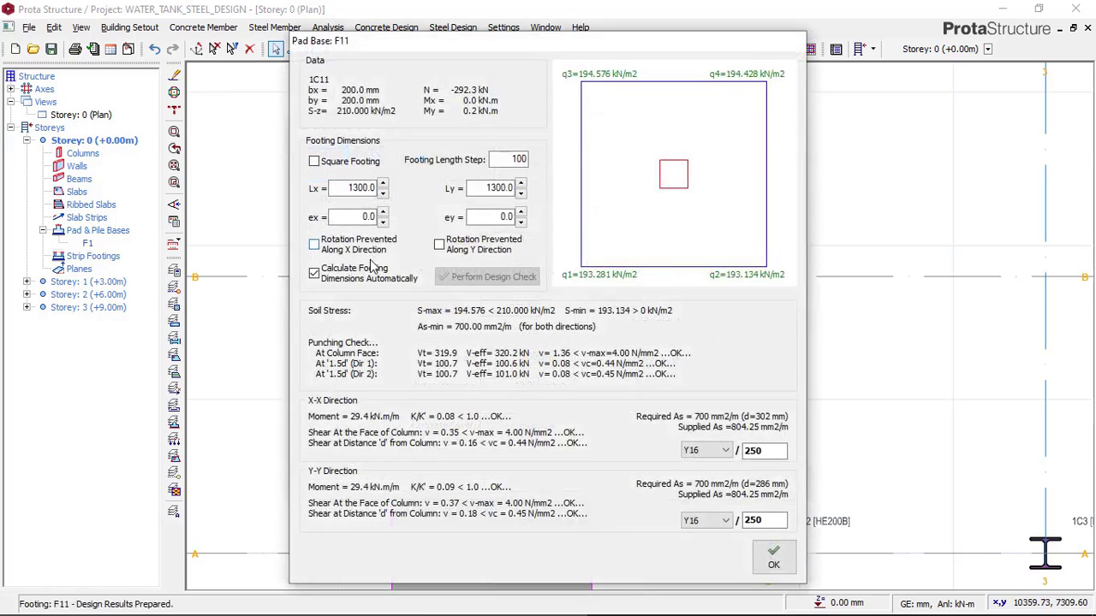
left_click(313, 161)
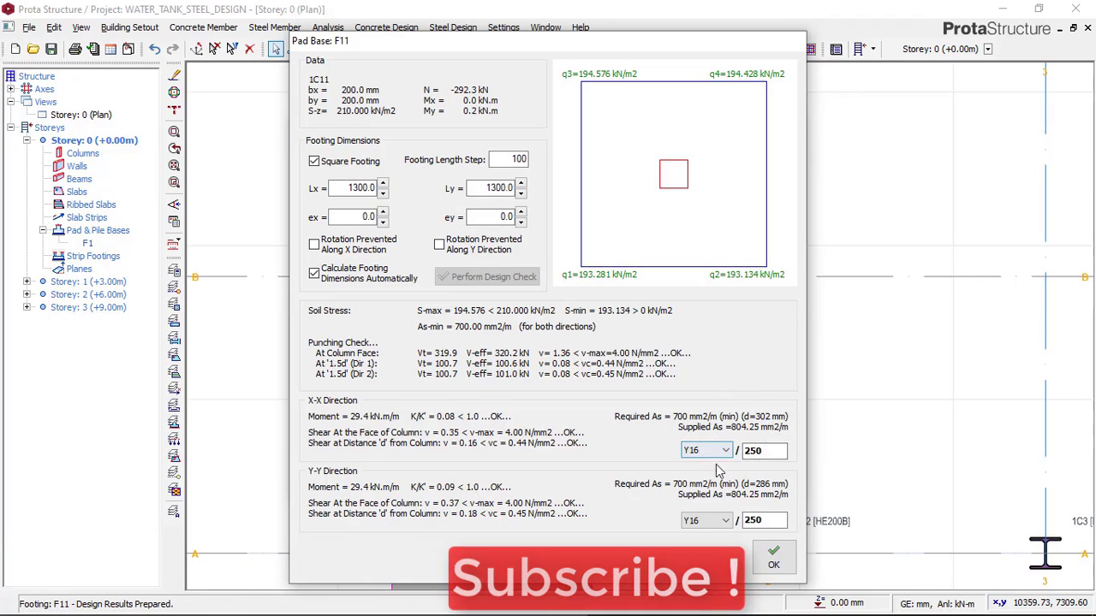
left_click(773, 558)
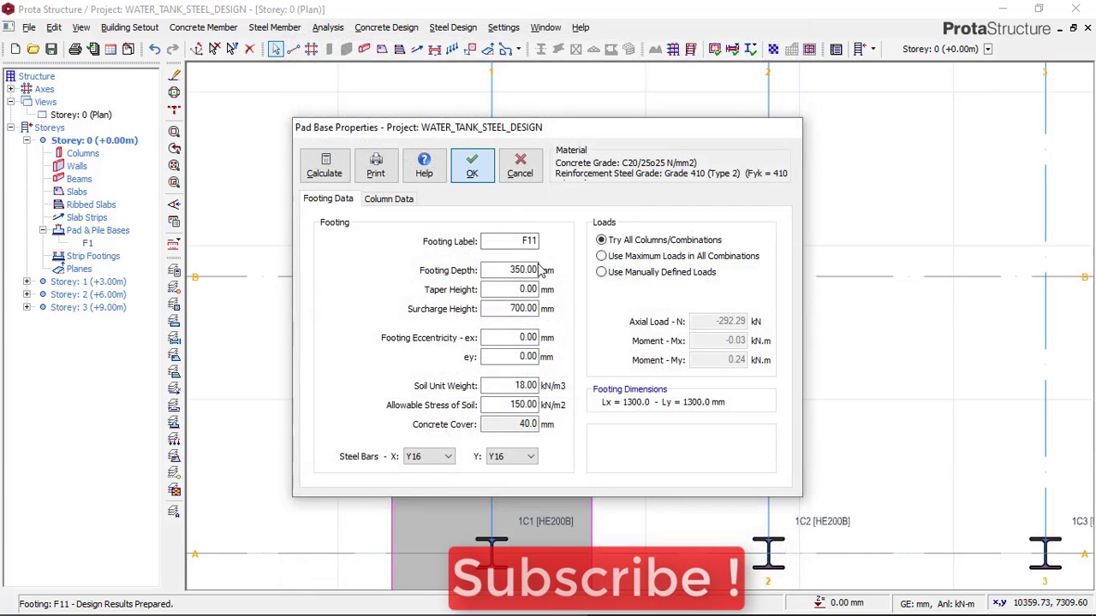
key("Return")
Design and insert a square pad base 350 mm deep under column 1C6 at the intersection of axes C and 1.
scroll(508, 339, "down", 4)
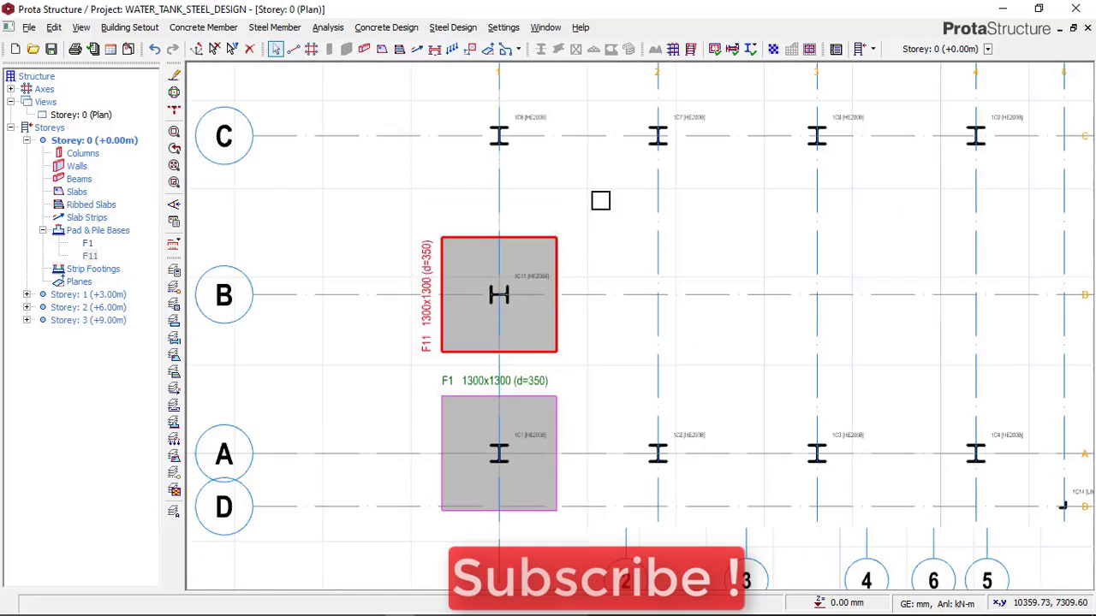
right_click(453, 183)
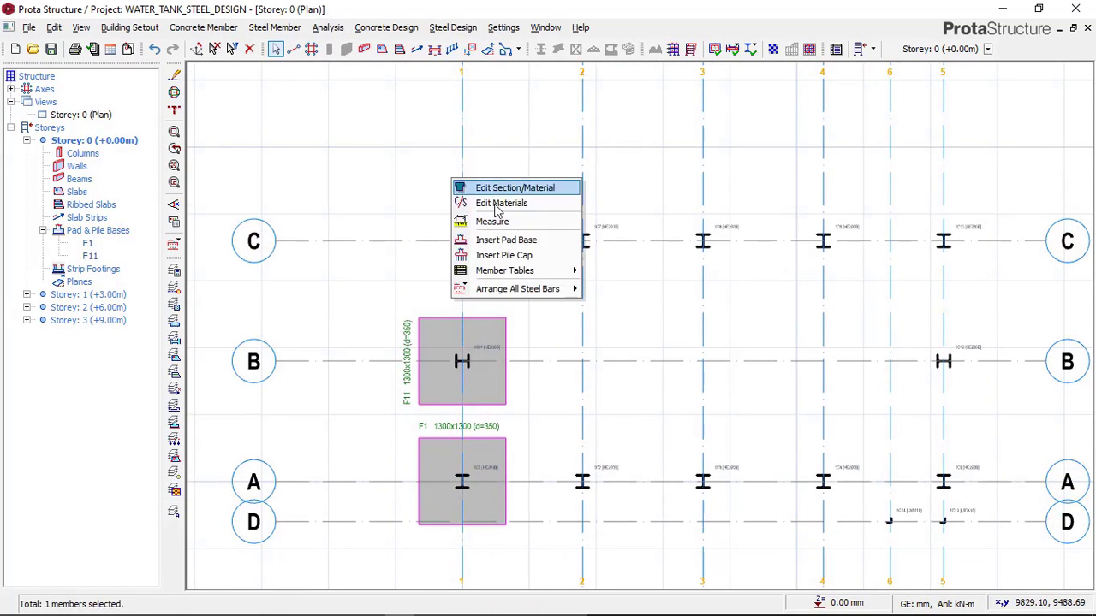
left_click(514, 242)
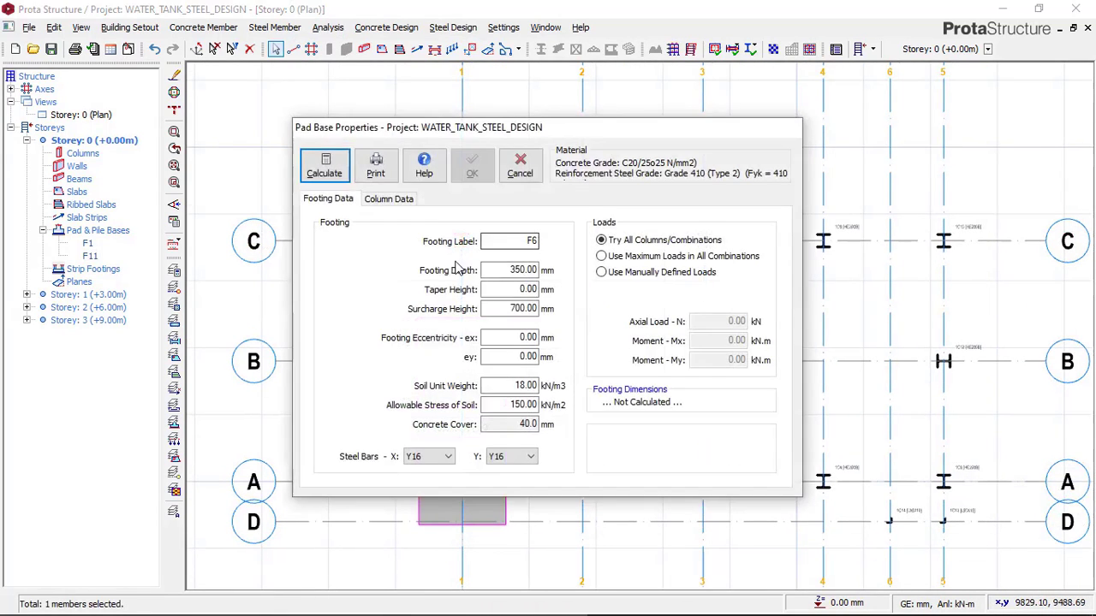
left_click(337, 173)
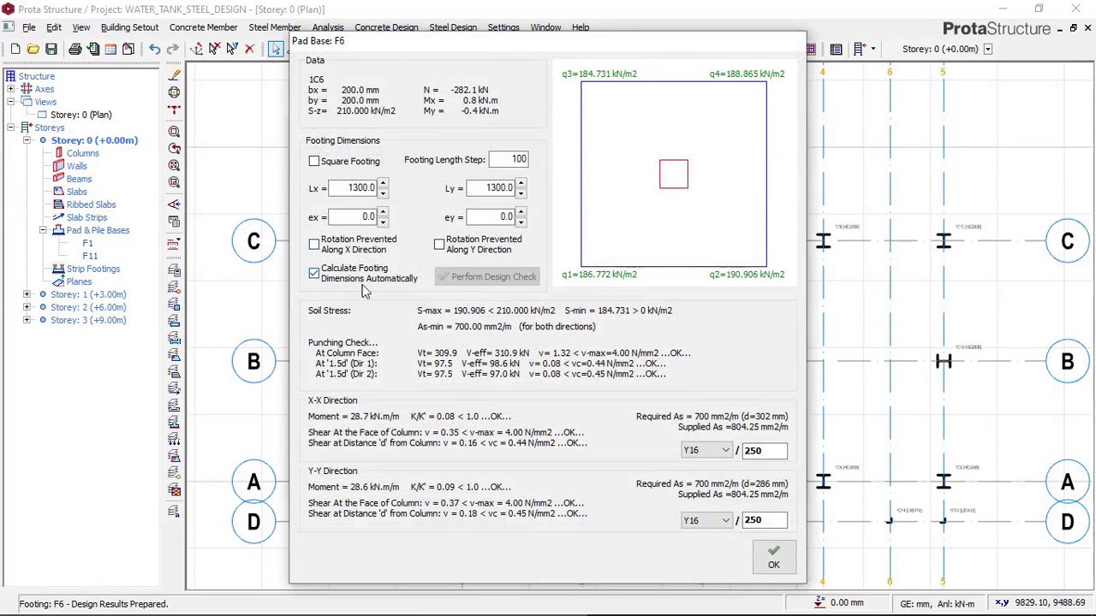
left_click(347, 162)
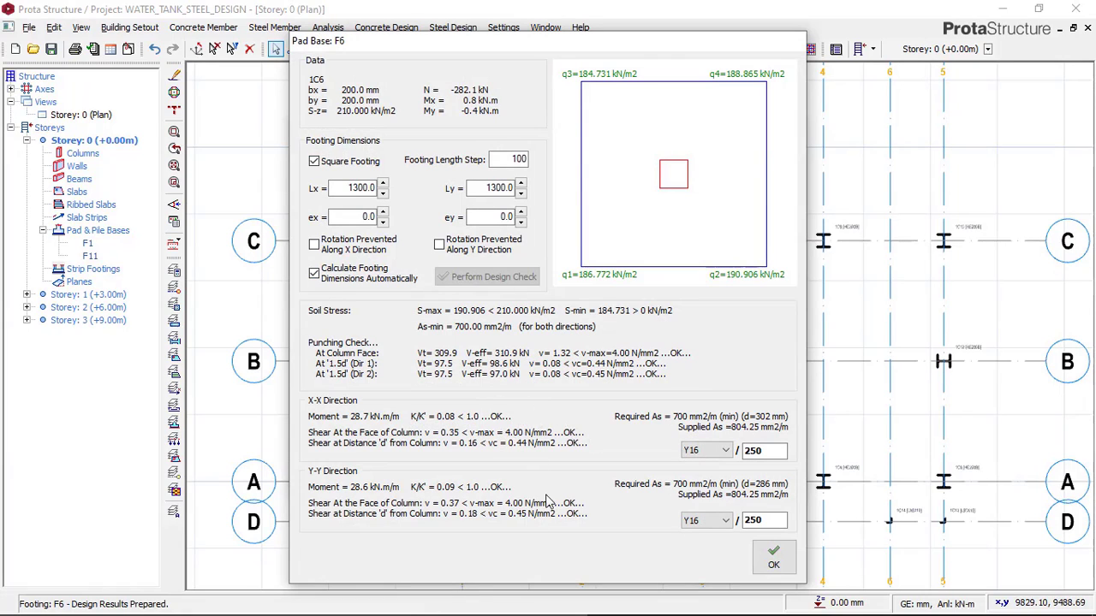
left_click(774, 558)
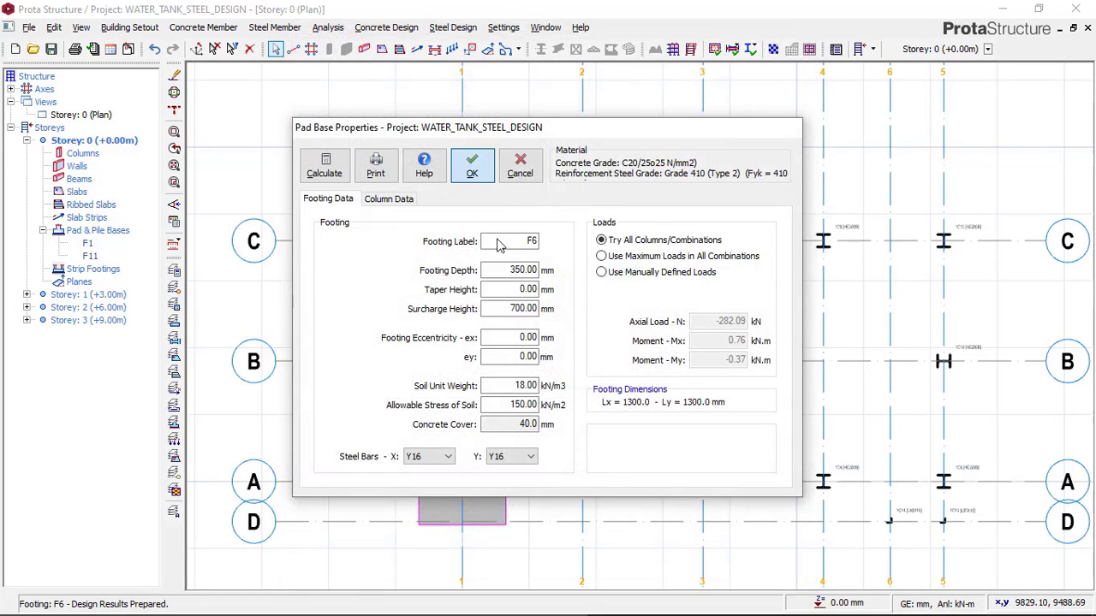
key("Return")
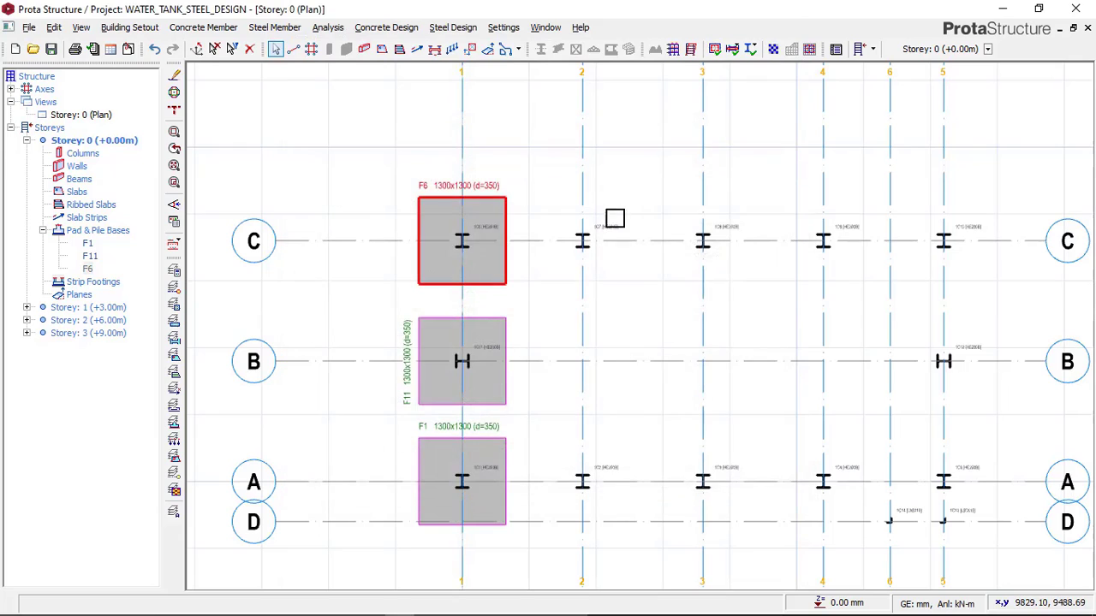
Design and insert a square pad base under column 1C7 at axes C and 2, using maximum loads in all combinations.
scroll(612, 229, "up", 2)
left_click(612, 235)
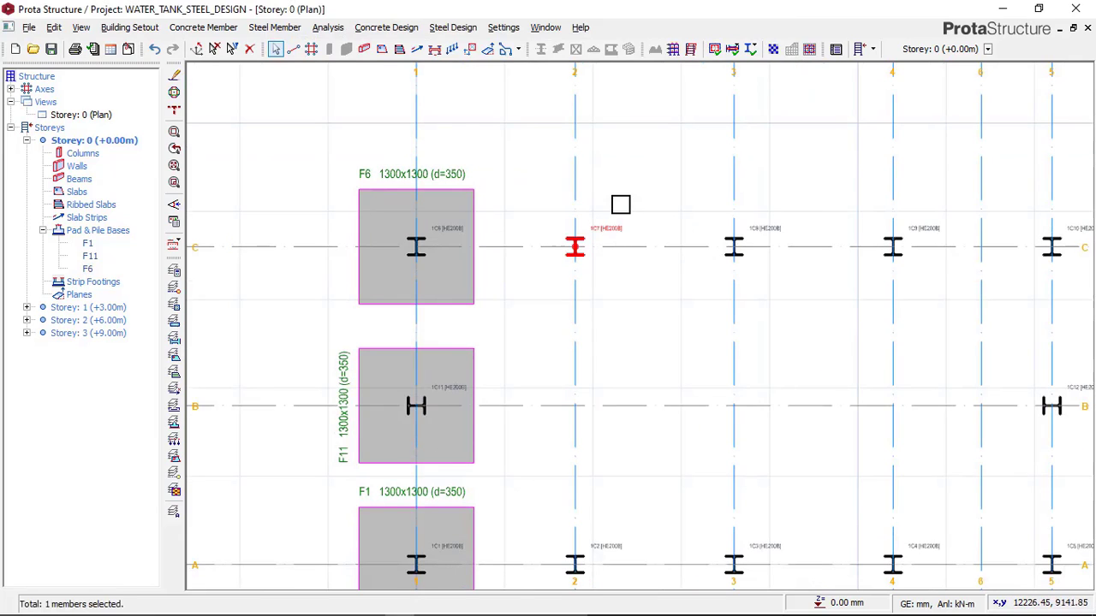
right_click(620, 204)
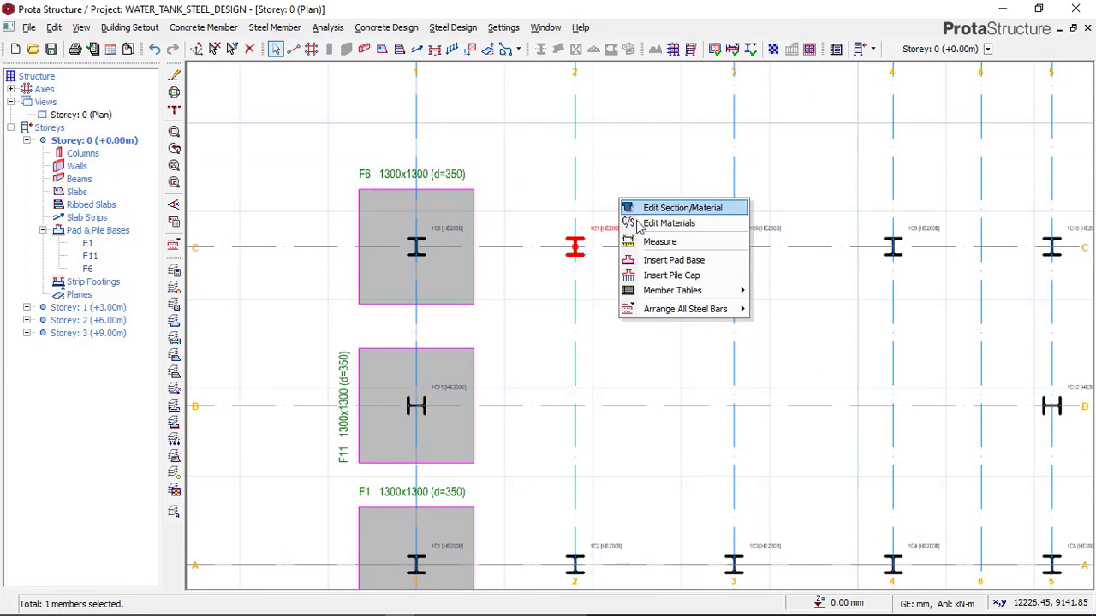
left_click(673, 260)
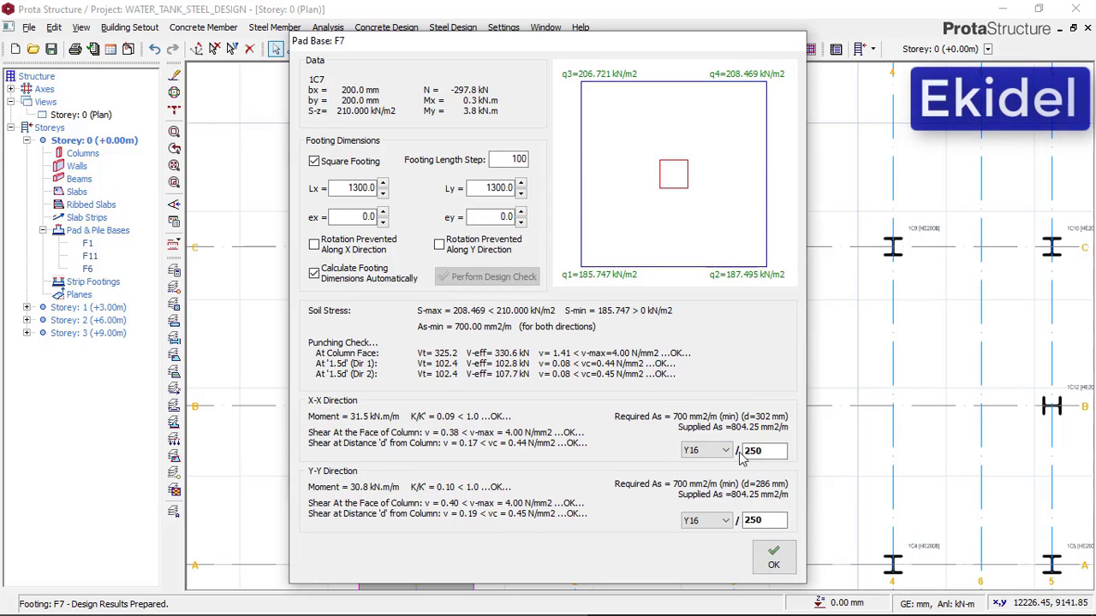
left_click(773, 556)
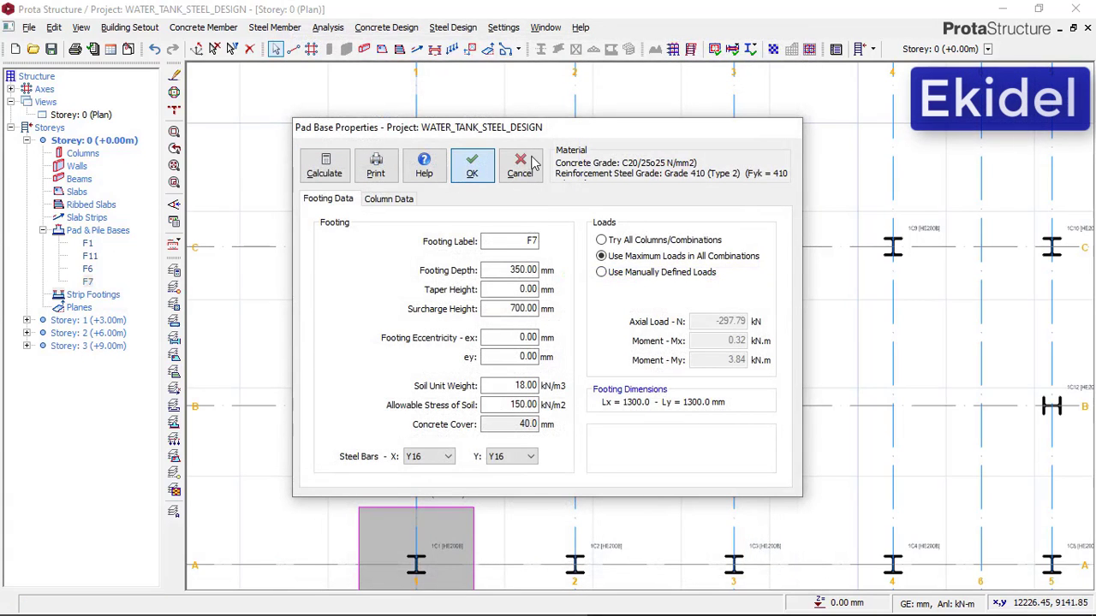
left_click(472, 165)
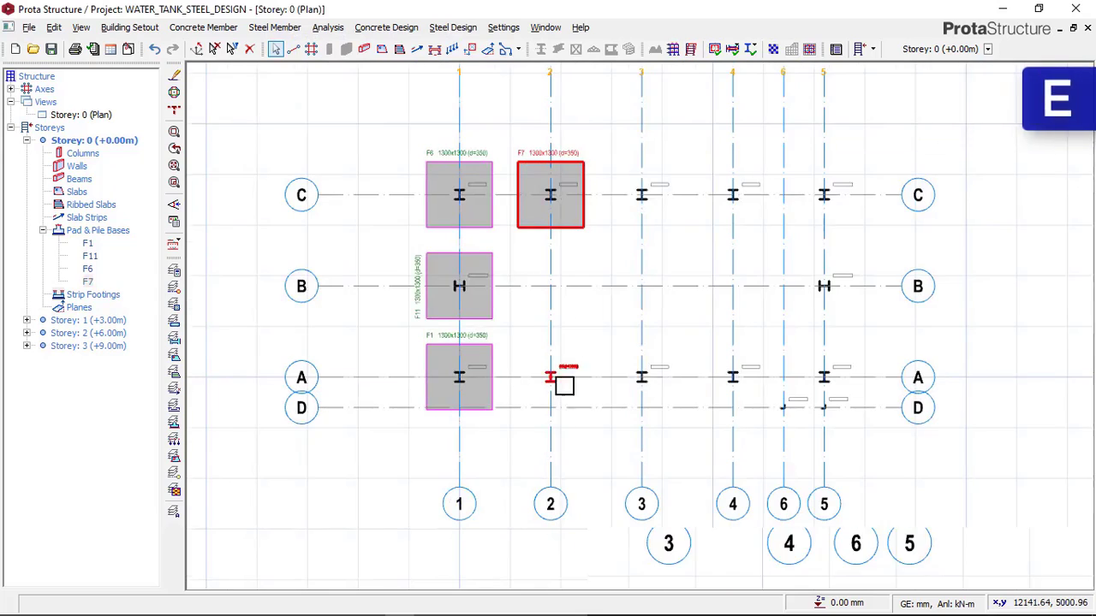
Start a pad base for column 1C2 at the intersection of axes A and 2.
scroll(565, 377, "up", 4)
left_click(578, 368)
right_click(597, 301)
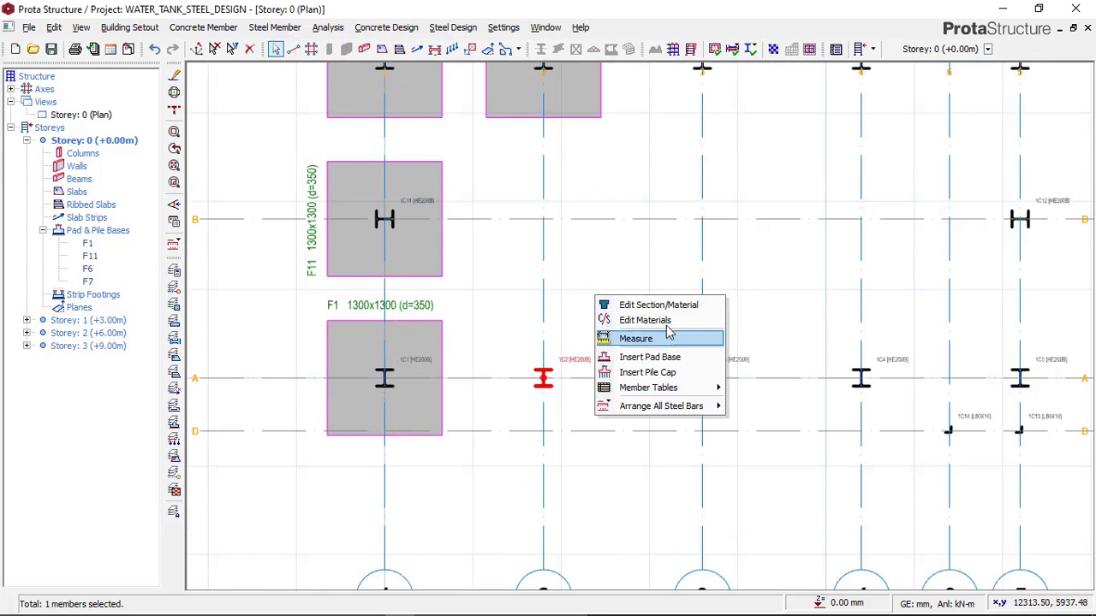
left_click(655, 358)
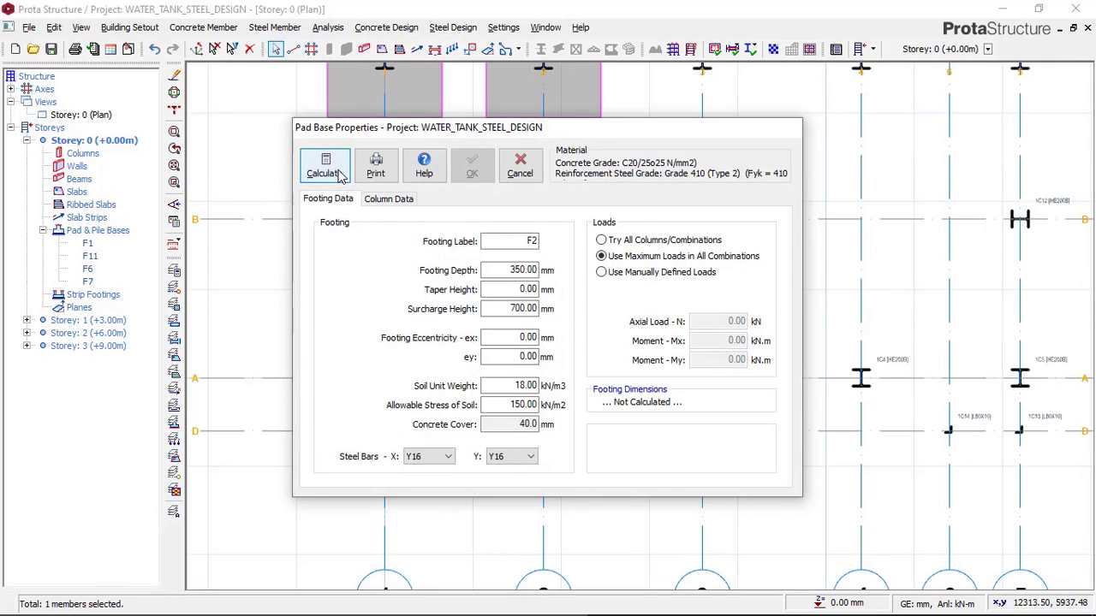
Try to calculate the pad base with maximum loads in all combinations, and switch its load option to Try All Columns/Combinations.
left_click(340, 174)
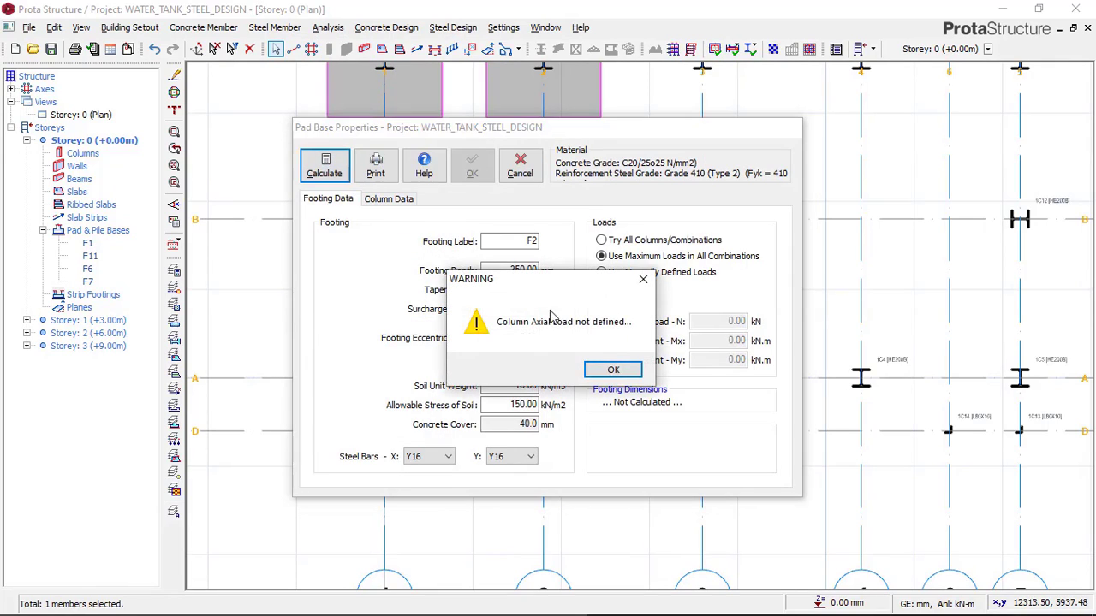
left_click(613, 369)
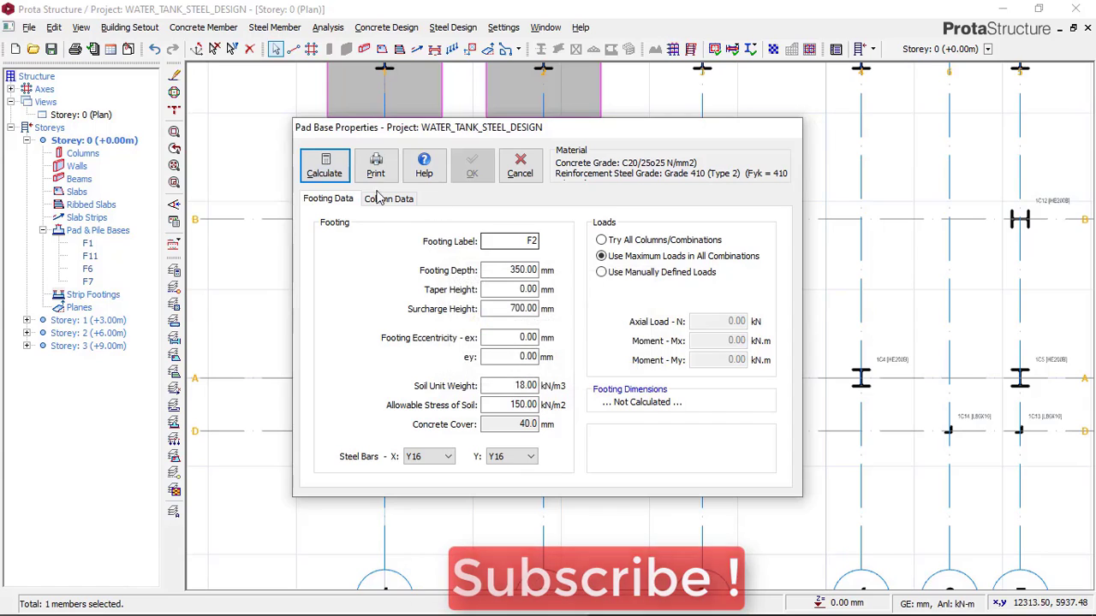
left_click(343, 174)
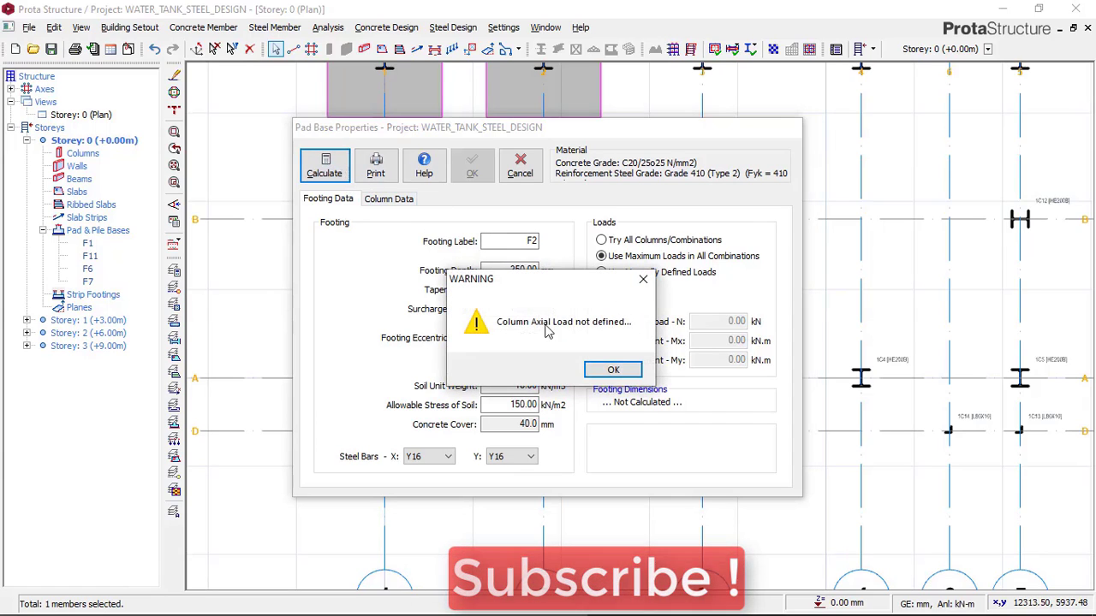
left_click(643, 279)
left_click(604, 241)
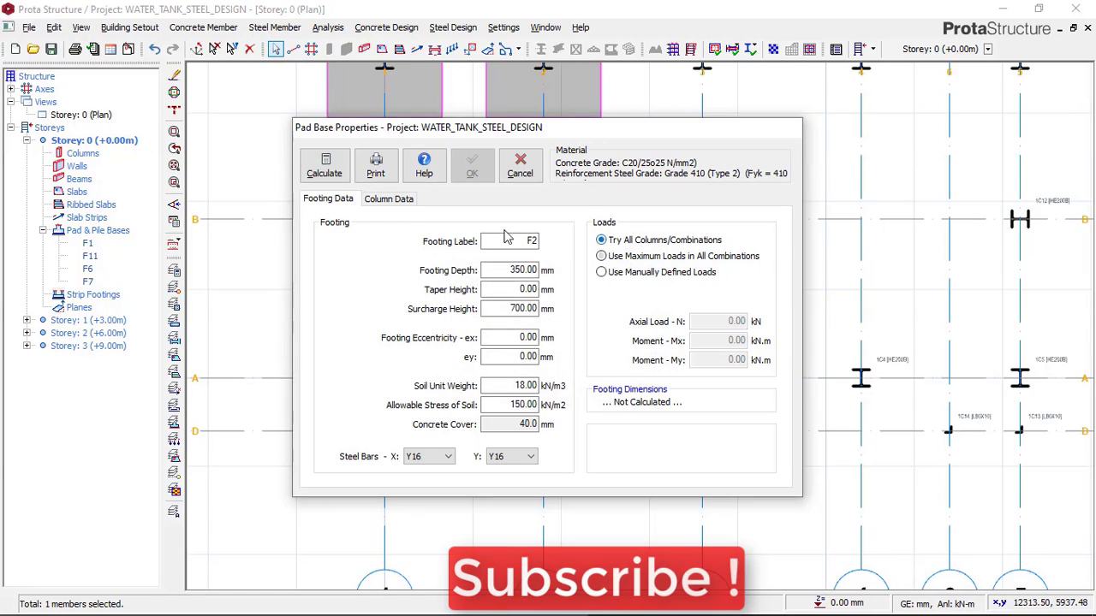
Calculate the pad base for column 1C2 with all columns/combinations, make it a square footing, and insert it.
left_click(342, 171)
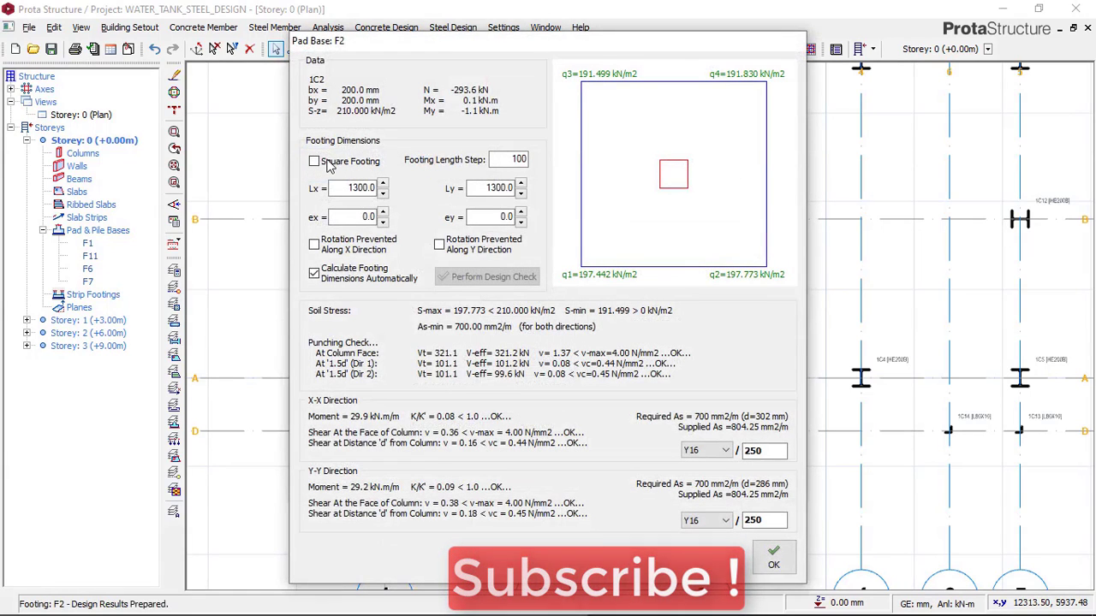
left_click(314, 161)
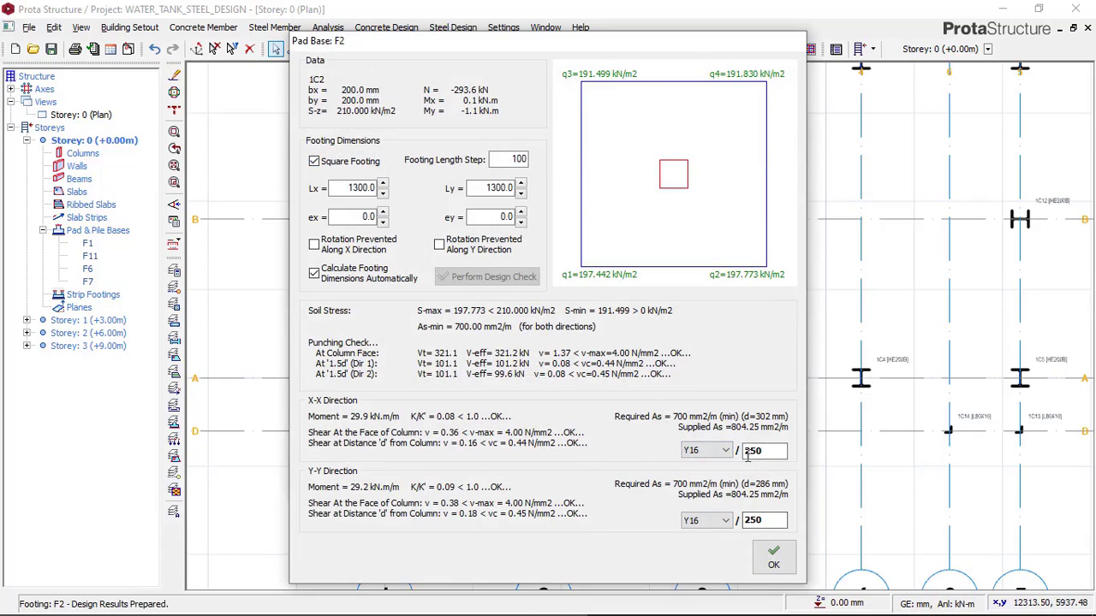
left_click(772, 561)
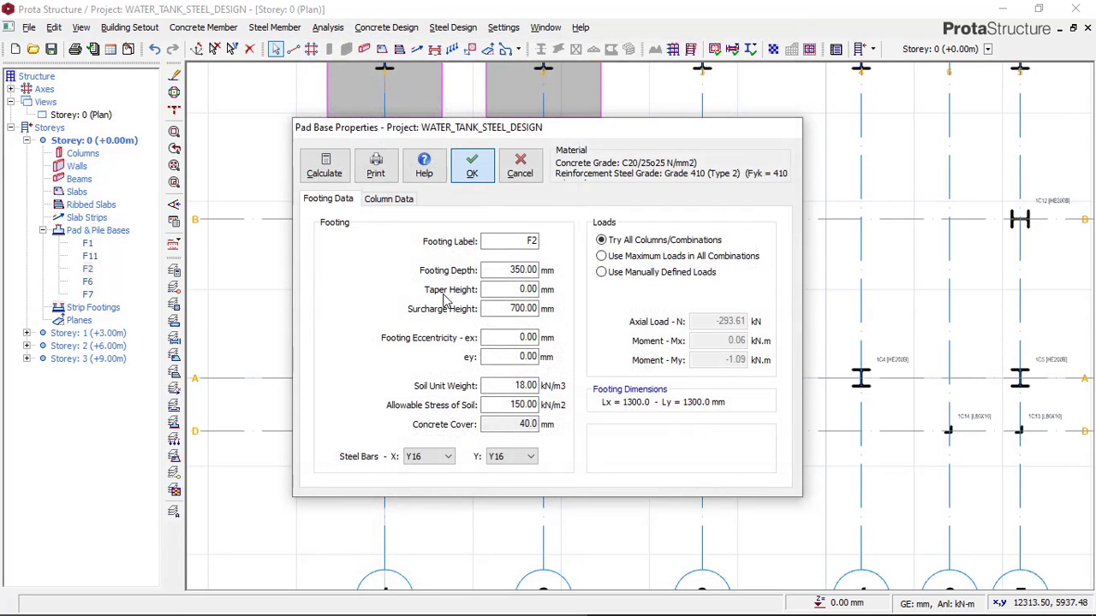
left_click(472, 166)
Design and insert a square pad base under column 1C8 at the intersection of axes C and 3.
scroll(702, 303, "down", 4)
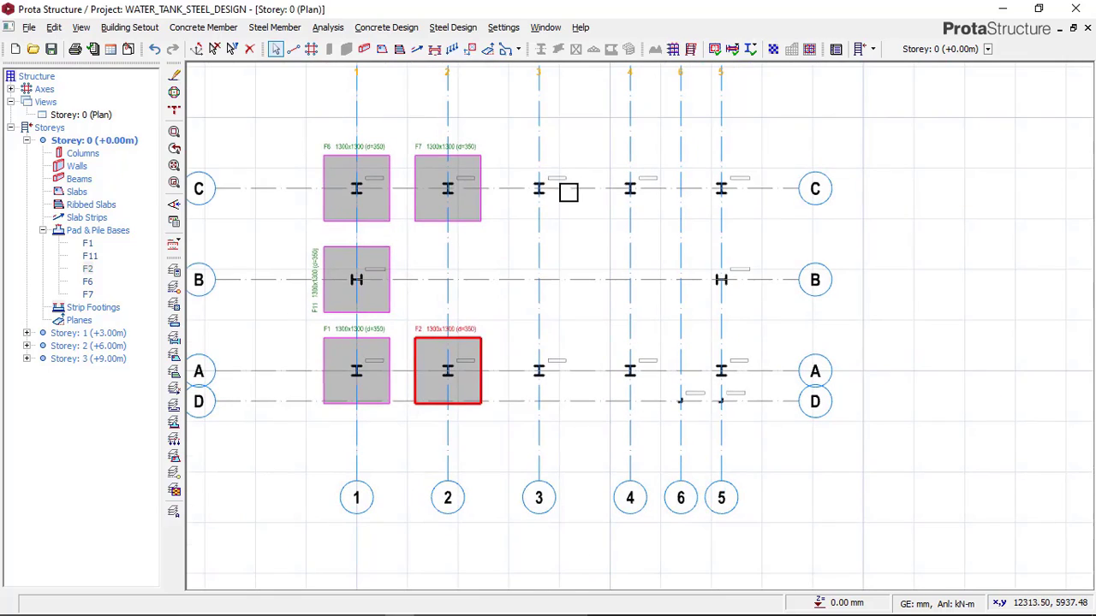
left_click(571, 164)
right_click(572, 153)
left_click(626, 215)
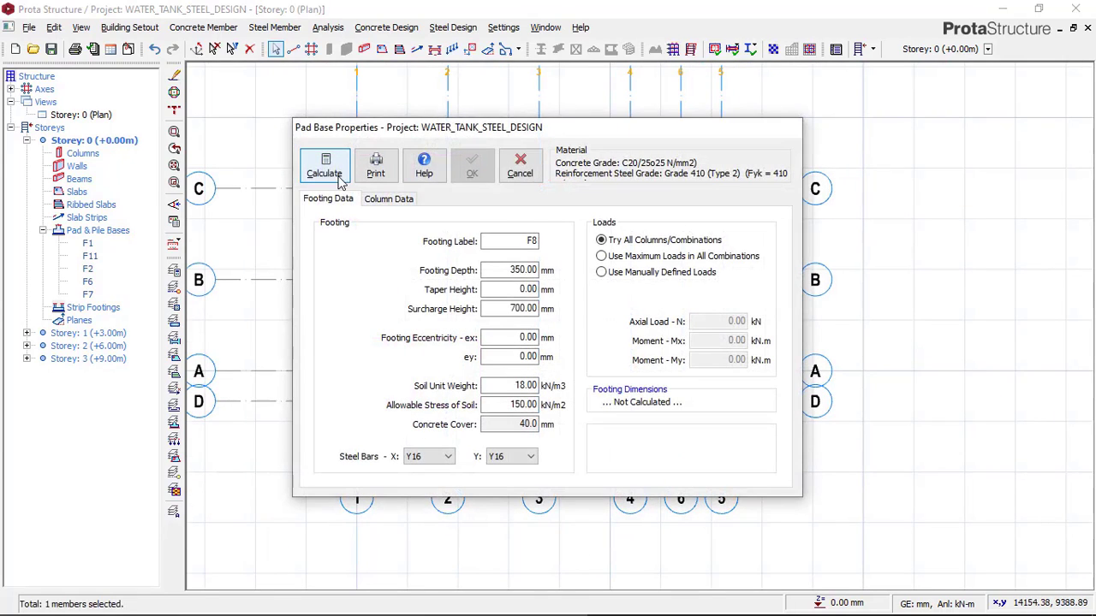
key("Return")
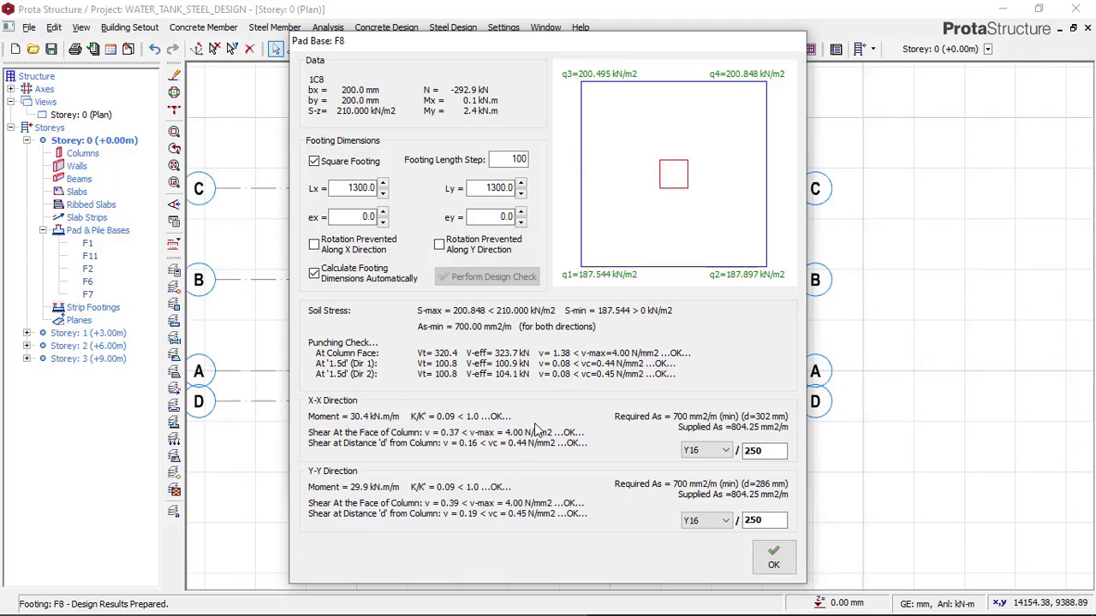
double_click(759, 455)
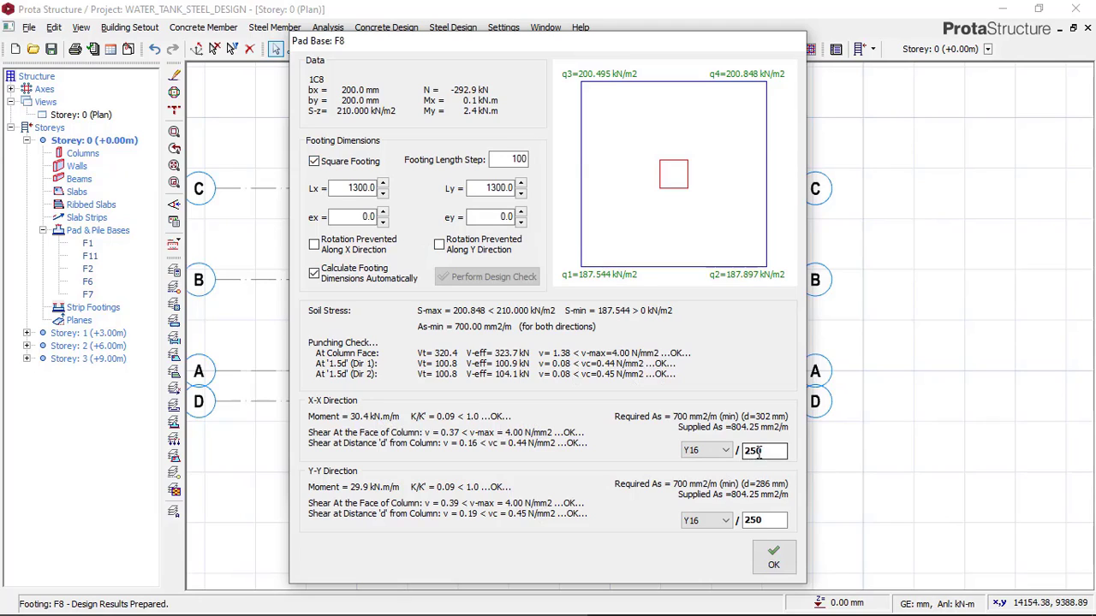
left_click(775, 558)
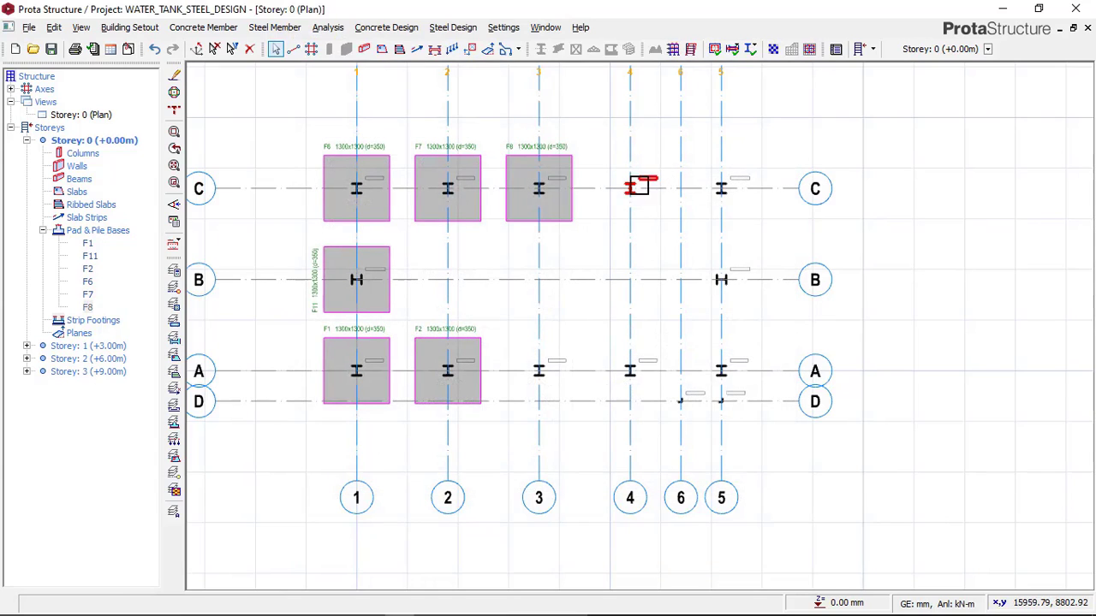
Design and insert a square pad base under column 1C9 at the intersection of axes C and 4.
right_click(654, 153)
left_click(693, 209)
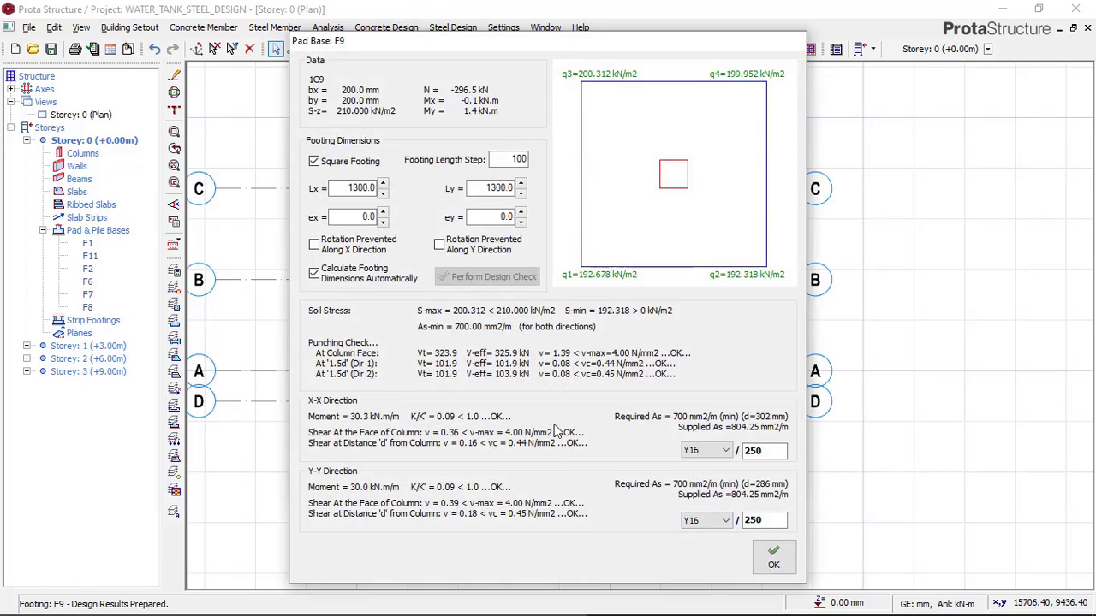
left_click(773, 557)
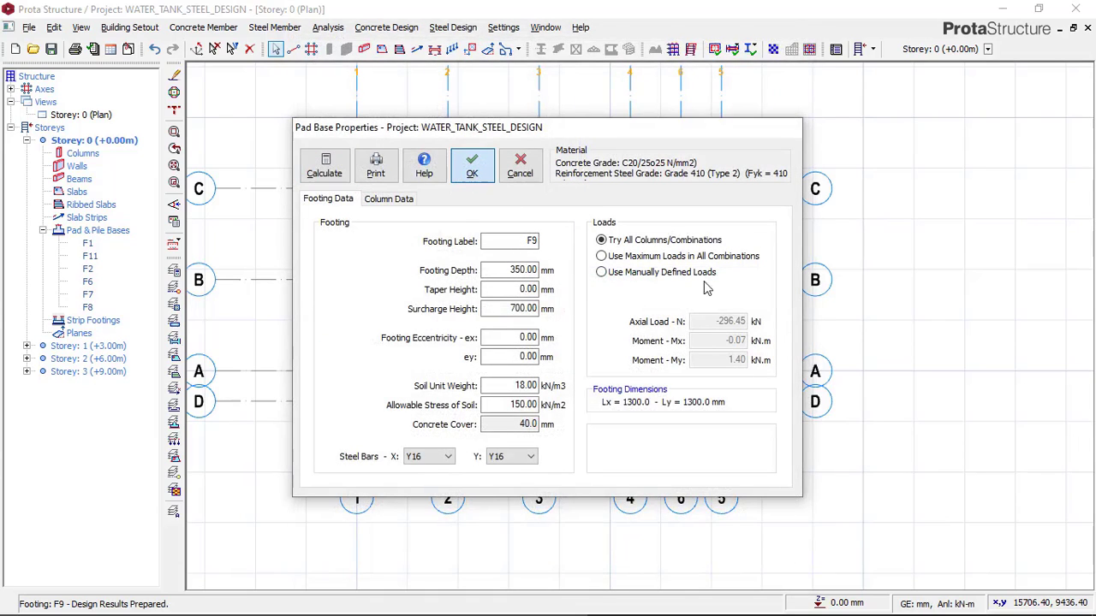
Design and insert a square pad base under column 1C10 at the intersection of axes C and 5.
left_click(738, 181)
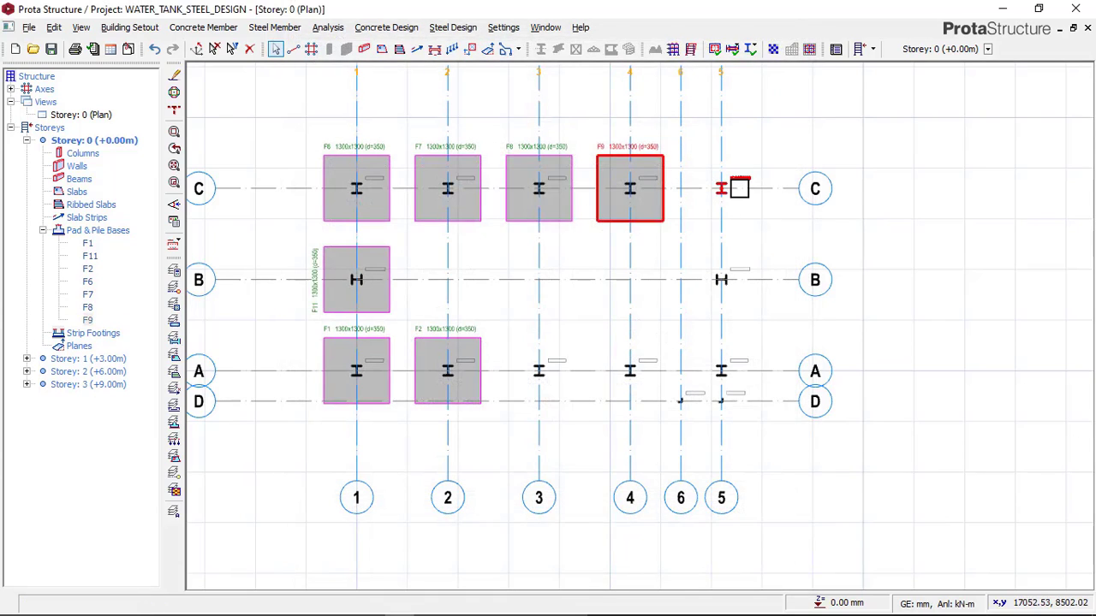
right_click(754, 159)
left_click(772, 215)
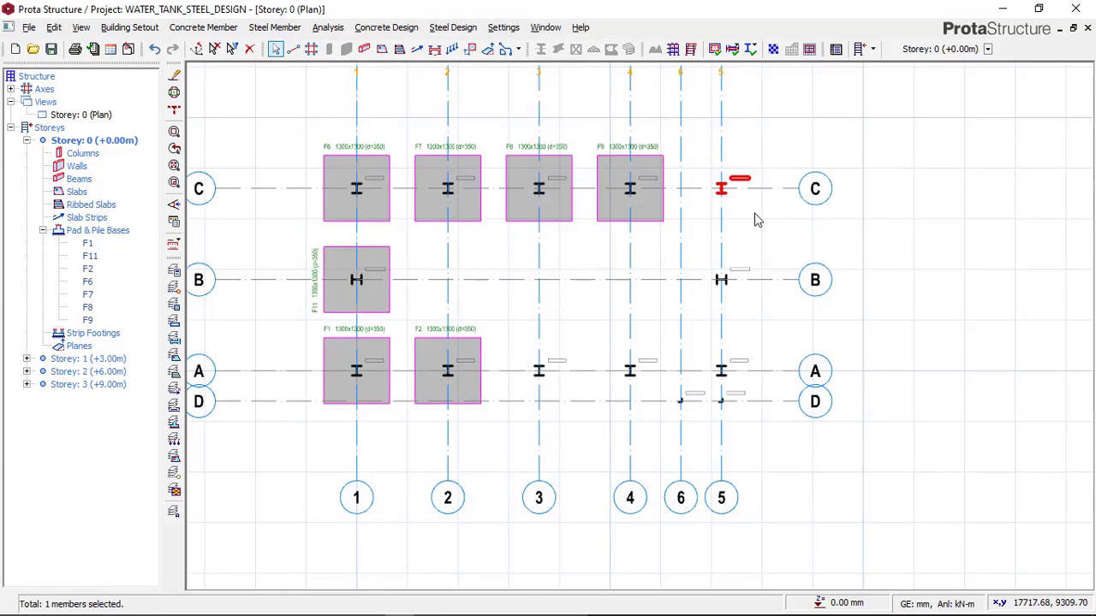
left_click(332, 169)
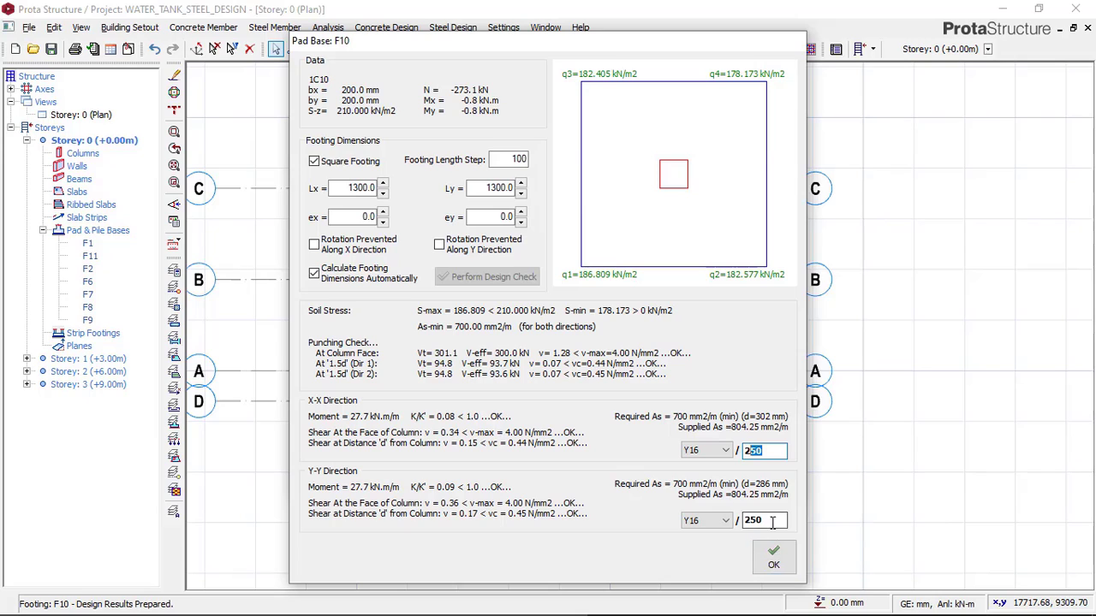
left_click_drag(764, 521, 734, 529)
left_click(773, 558)
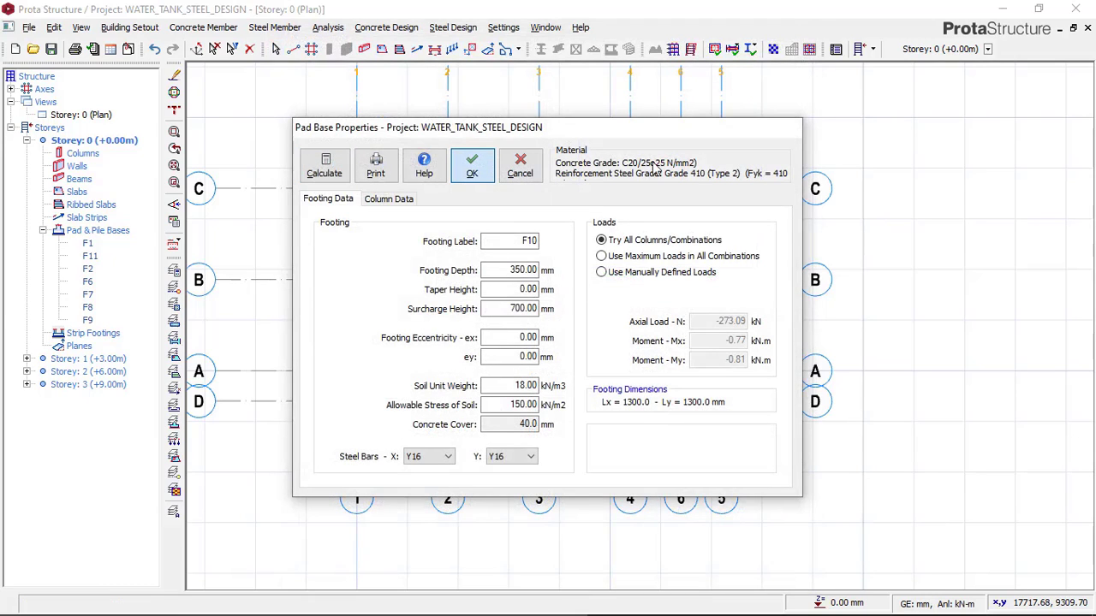
Start a pad base for column 1C3 at axes A and 3 and calculate it as a square footing.
scroll(673, 244, "down", 1)
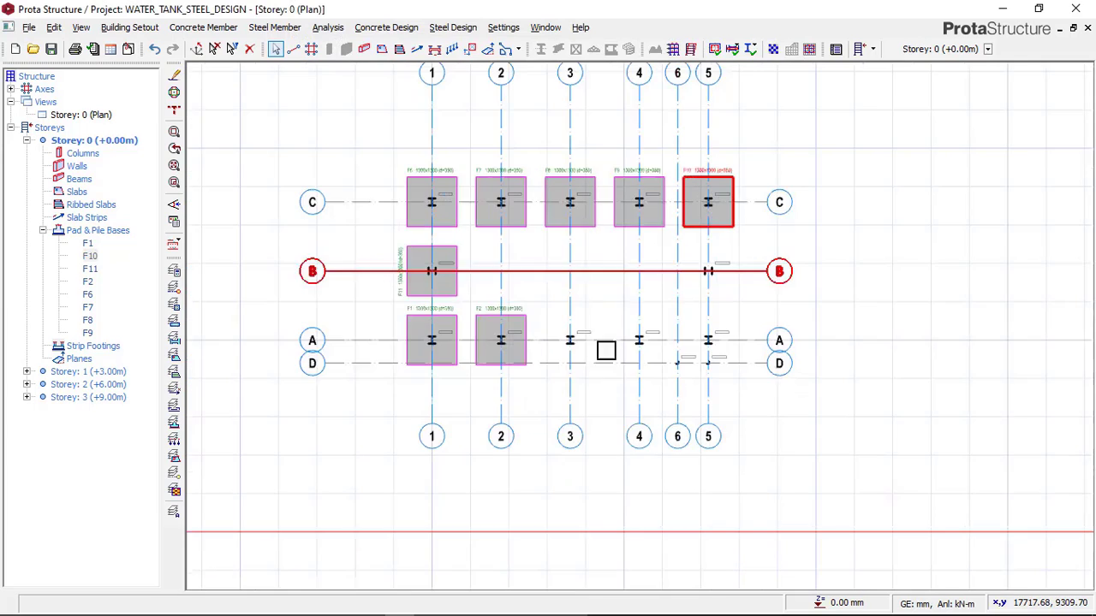
scroll(591, 343, "up", 3)
left_click(603, 312)
right_click(621, 256)
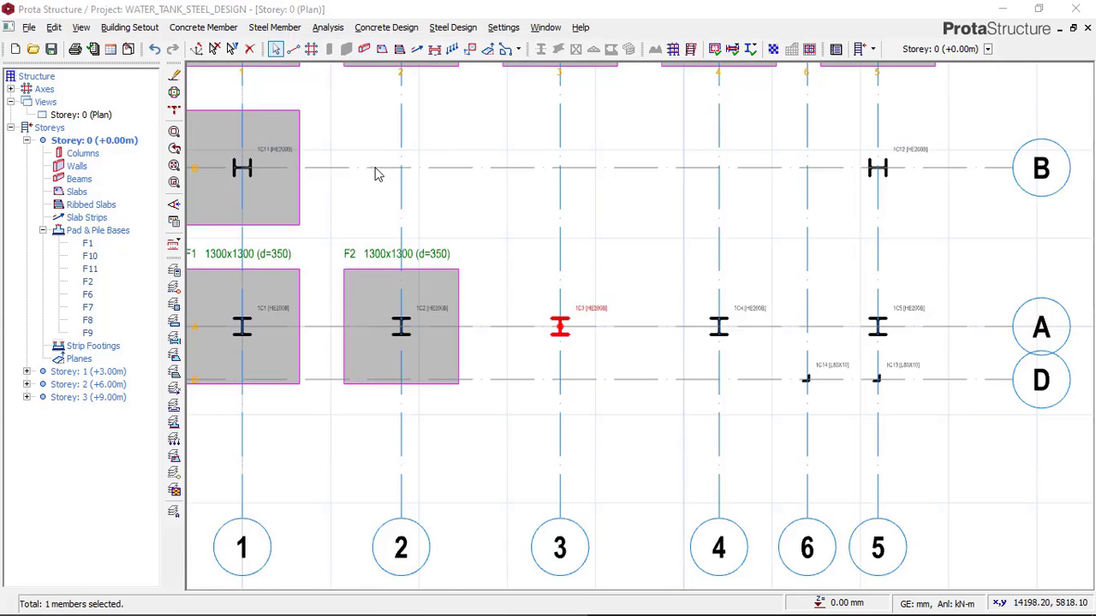
left_click(337, 166)
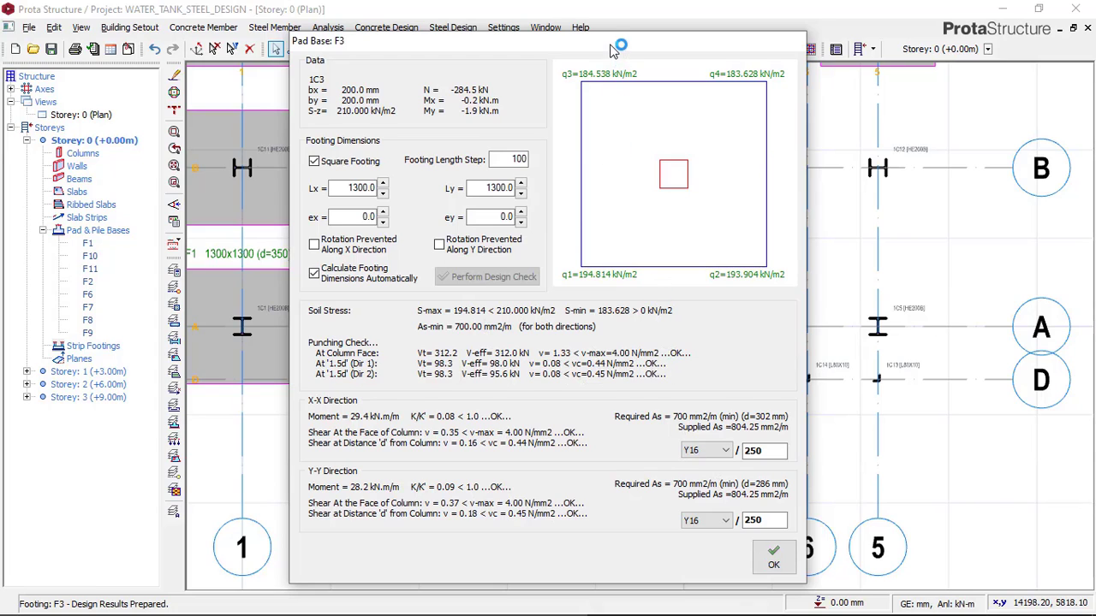
Review column 1C3's pad base design results alongside its footing properties, and accept the design to insert the base.
left_click_drag(612, 50, 282, 65)
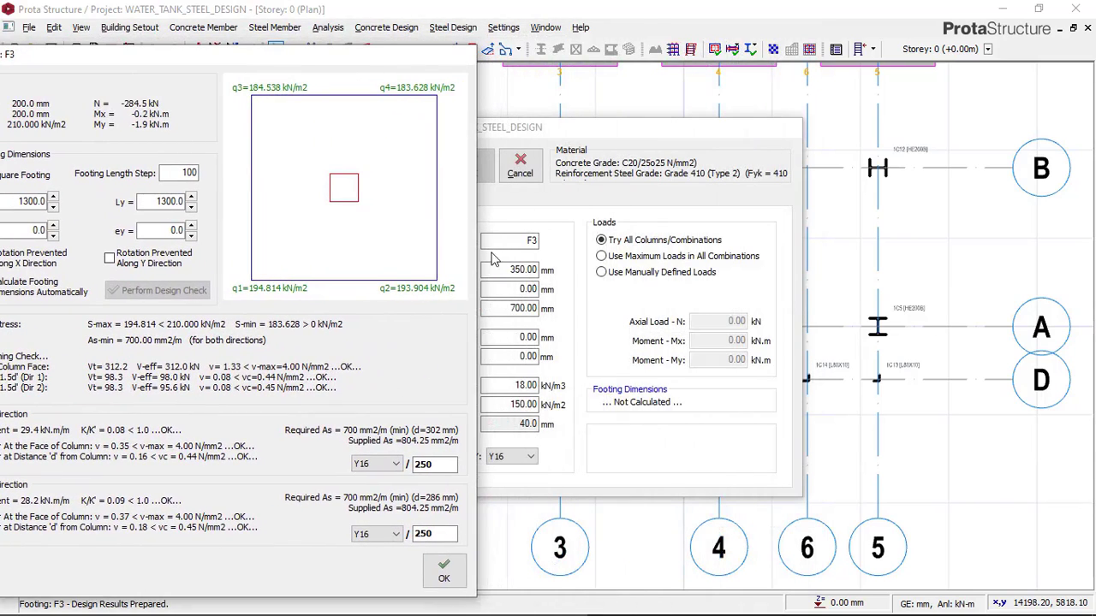
left_click_drag(355, 64, 311, 76)
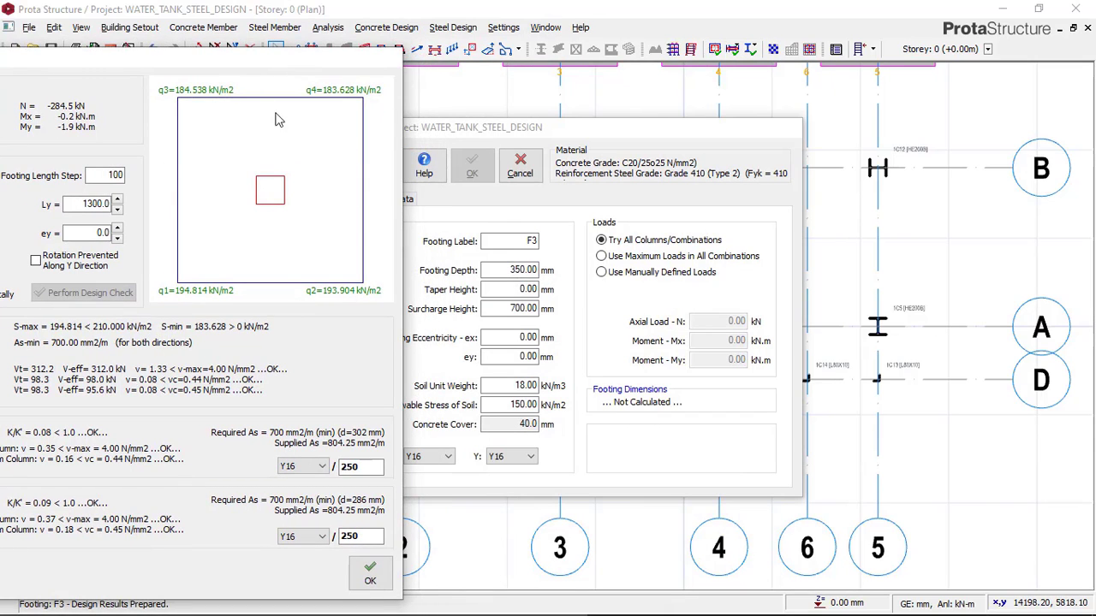
left_click_drag(206, 62, 515, 54)
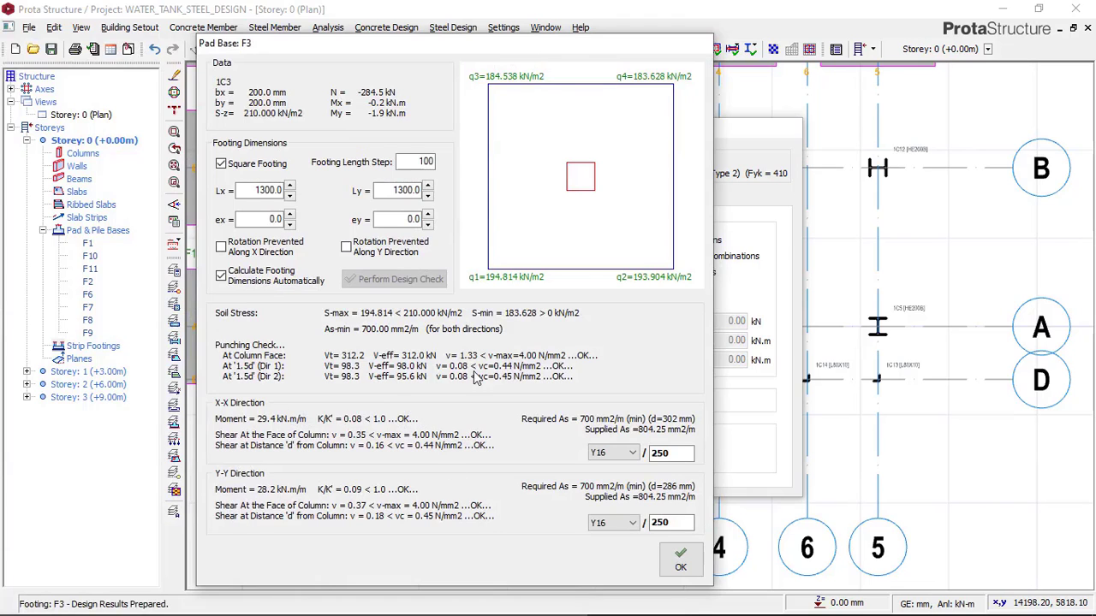
left_click_drag(550, 62, 248, 57)
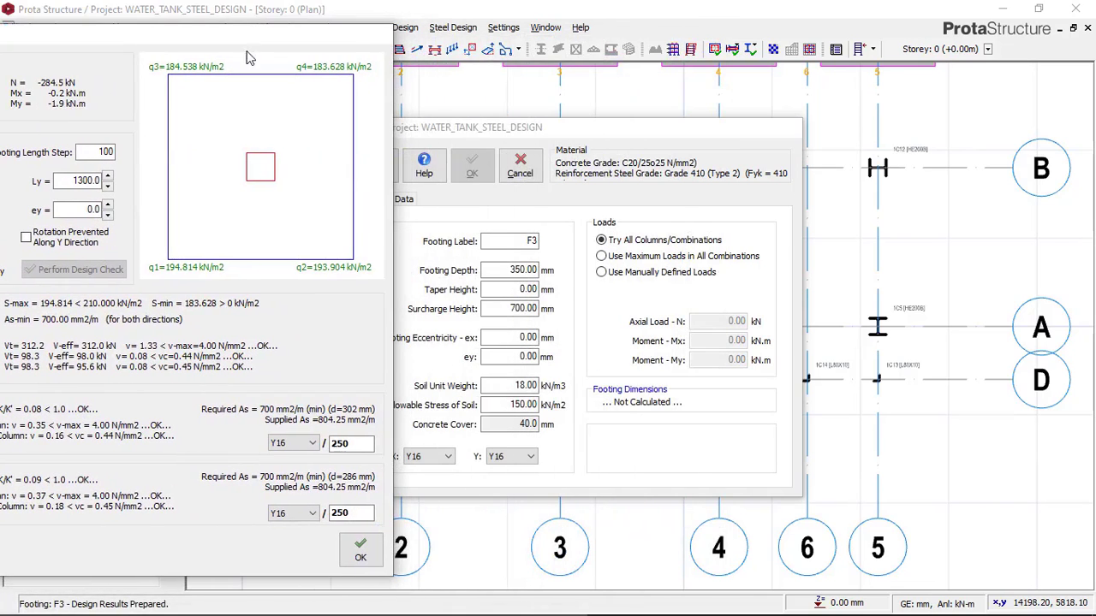
left_click_drag(186, 35, 467, 23)
double_click(621, 431)
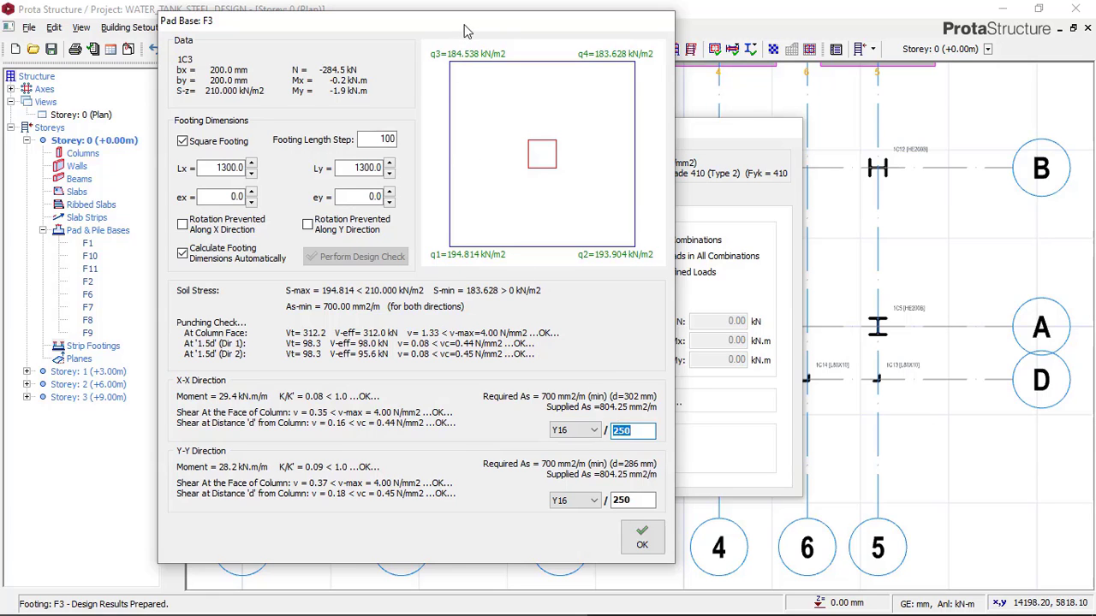
left_click_drag(466, 30, 144, 22)
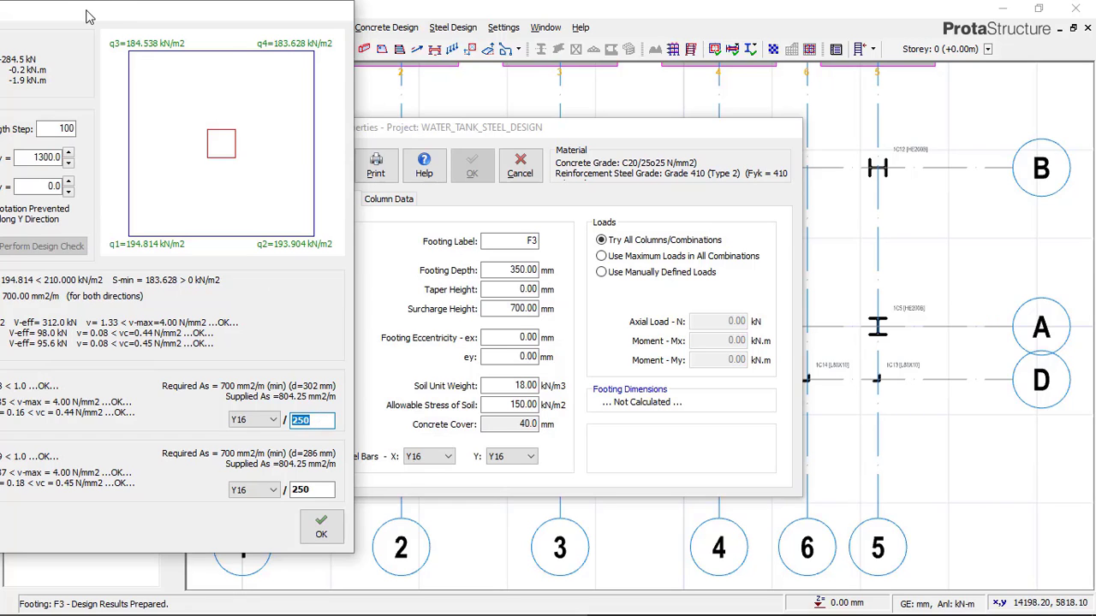
left_click_drag(85, 16, 476, 24)
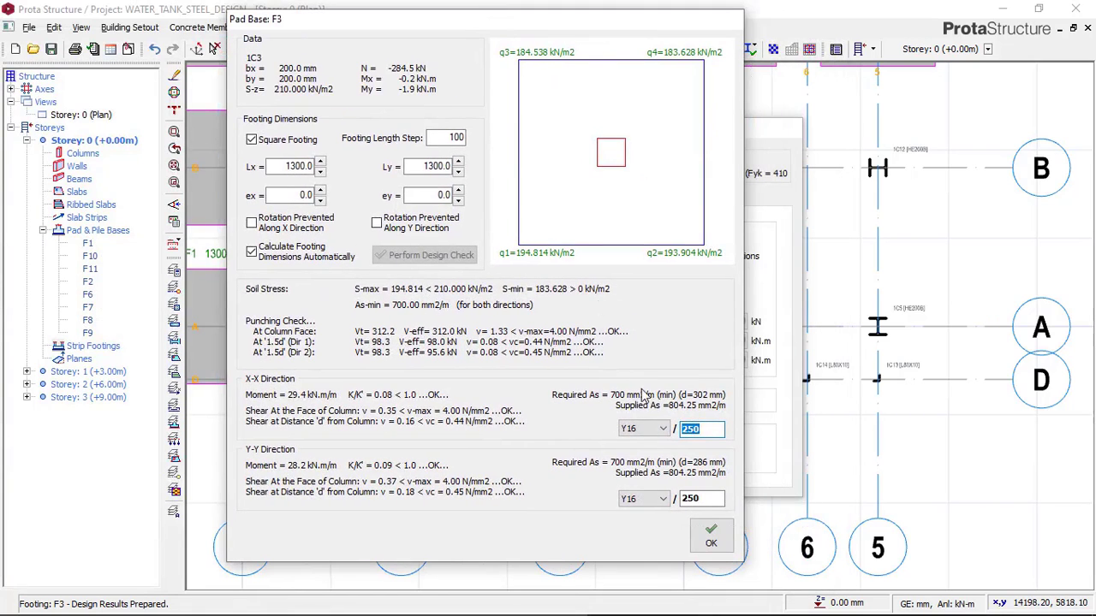
left_click(711, 529)
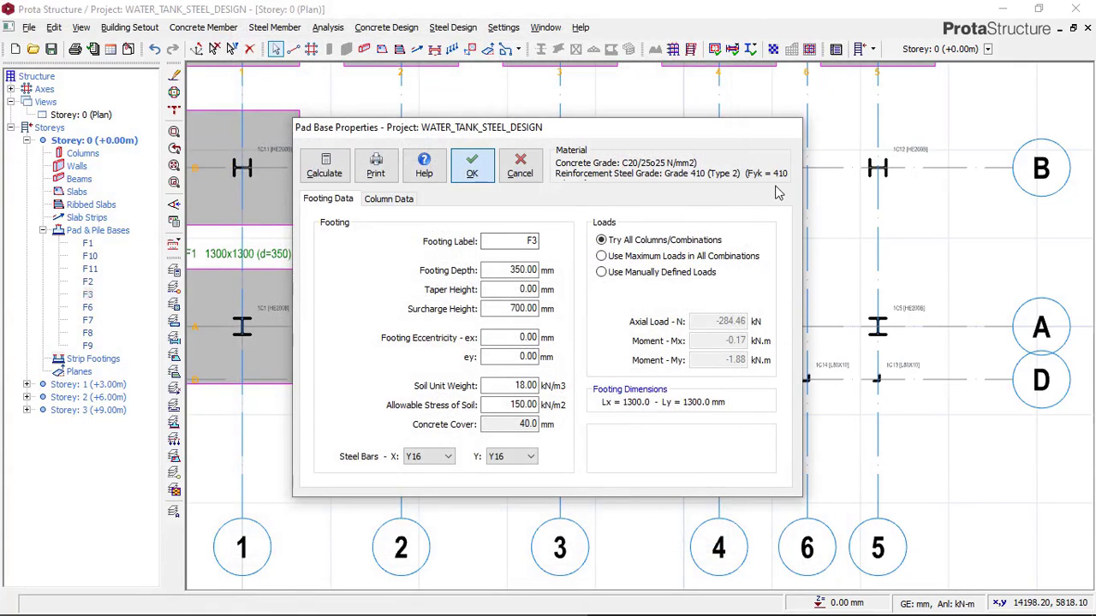
Design and insert a square pad base under column 1C4 at the intersection of axes A and 4.
middle_click_drag(784, 269, 692, 292)
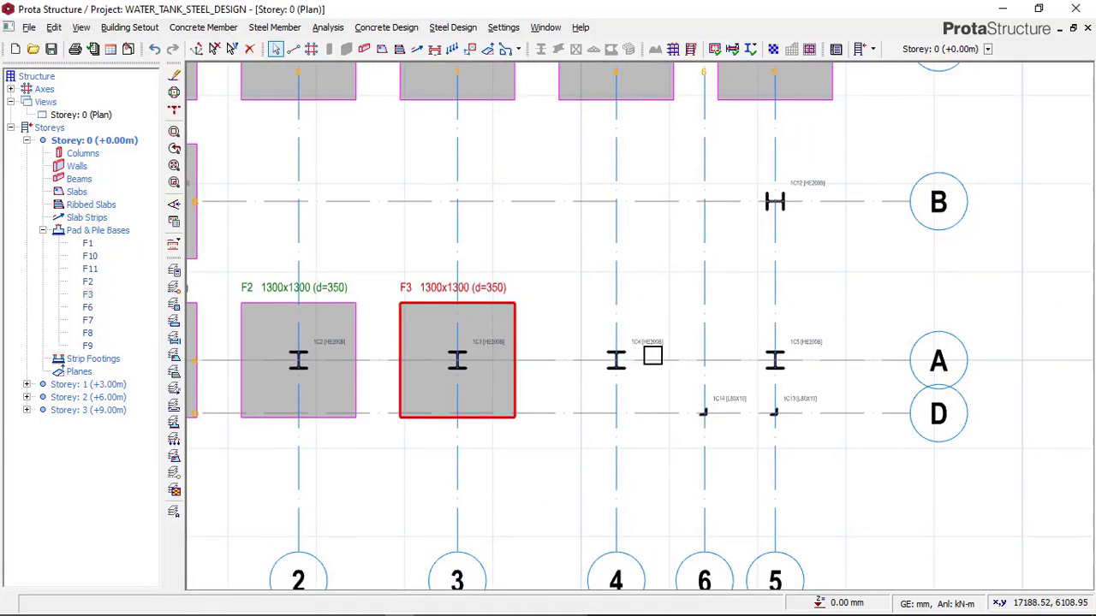
left_click(649, 346)
right_click(639, 285)
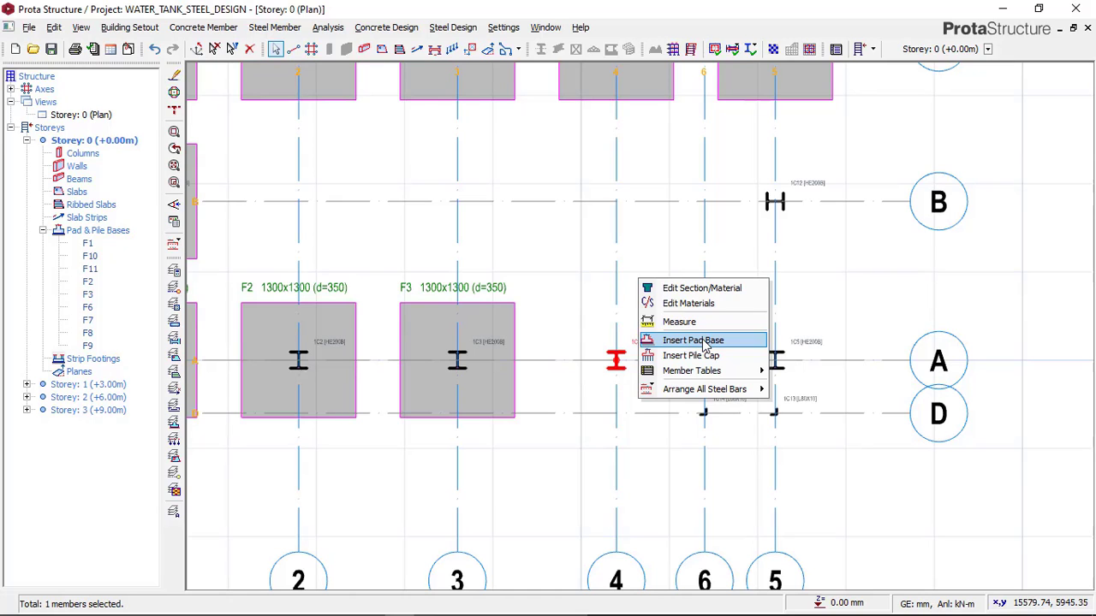
left_click(706, 341)
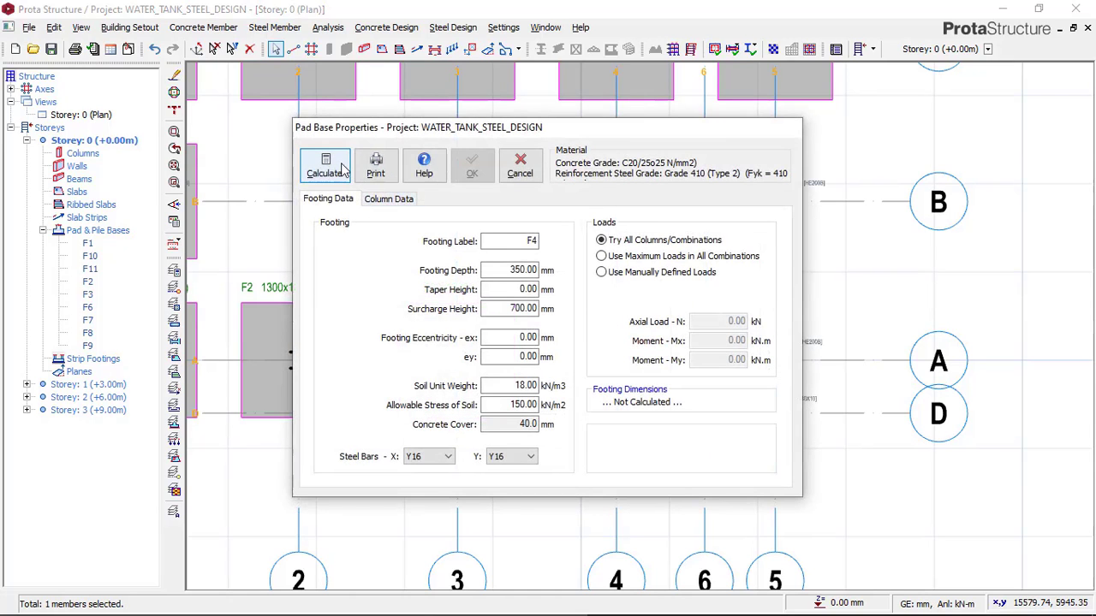
left_click(325, 166)
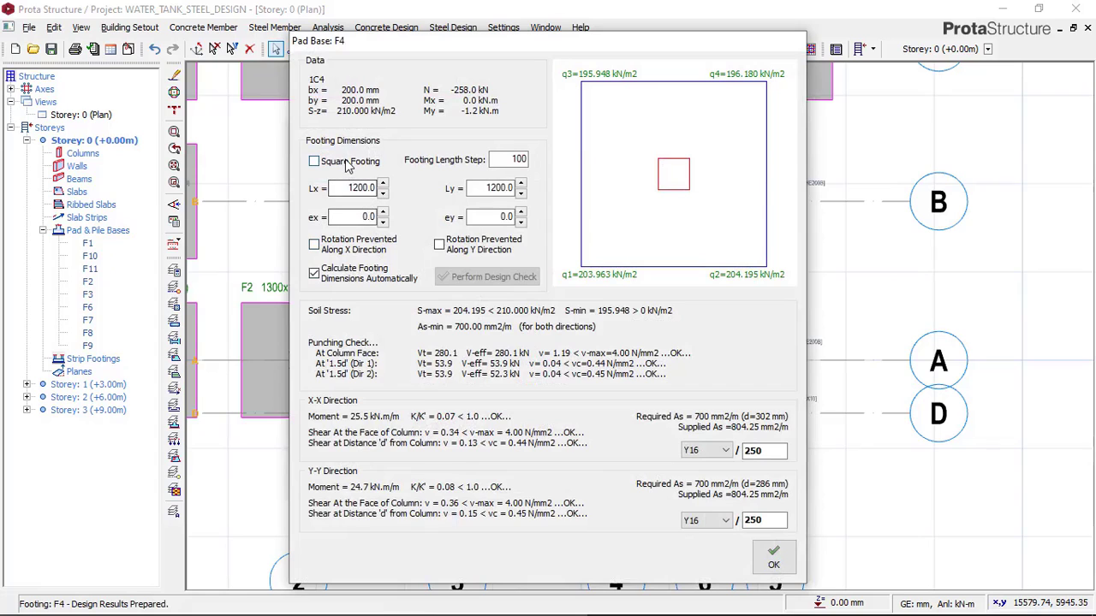
left_click(348, 165)
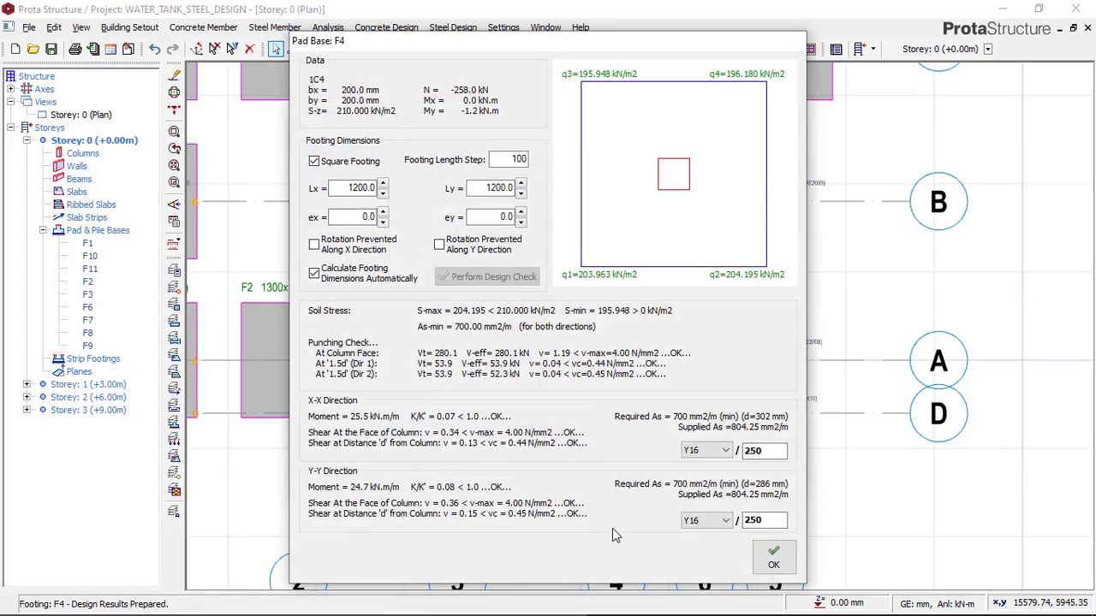
left_click(773, 557)
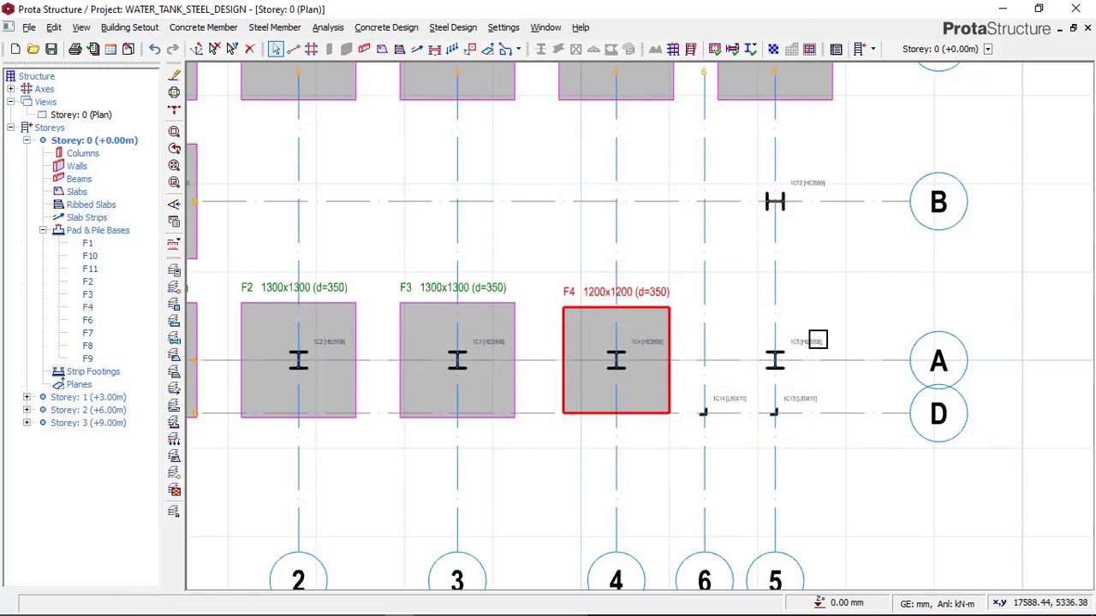
Design and insert a square pad base under column 1C5 at the intersection of axes A and 5.
left_click(807, 341)
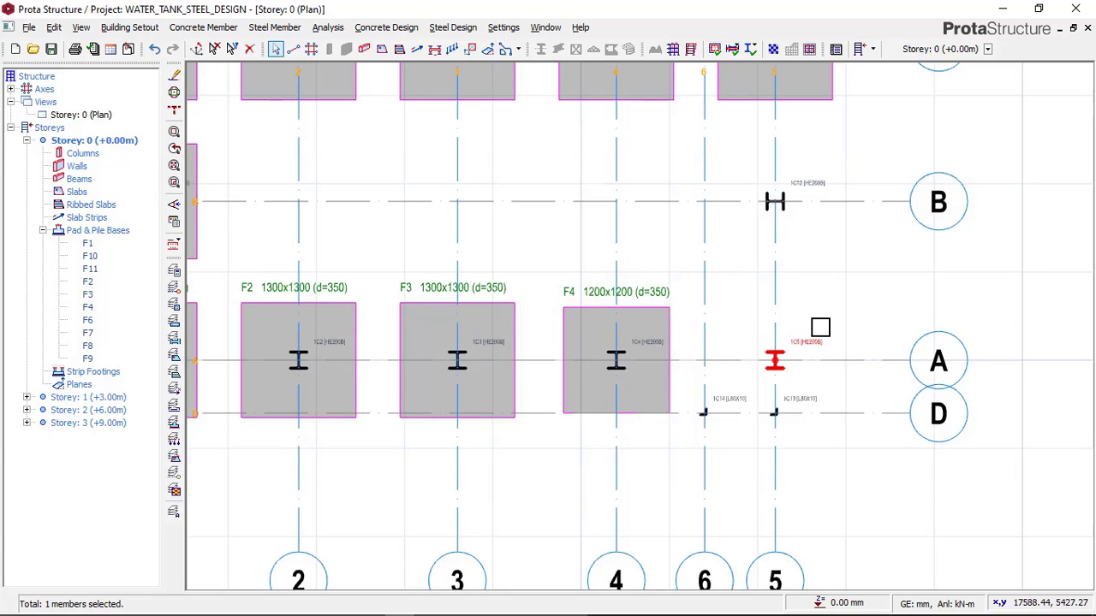
right_click(820, 327)
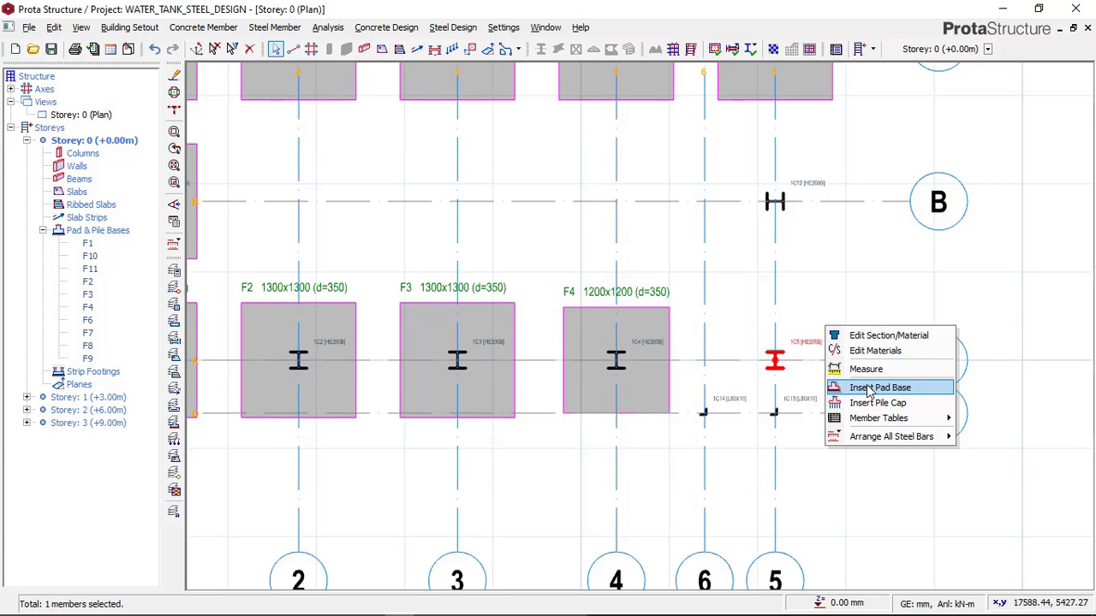
left_click(870, 390)
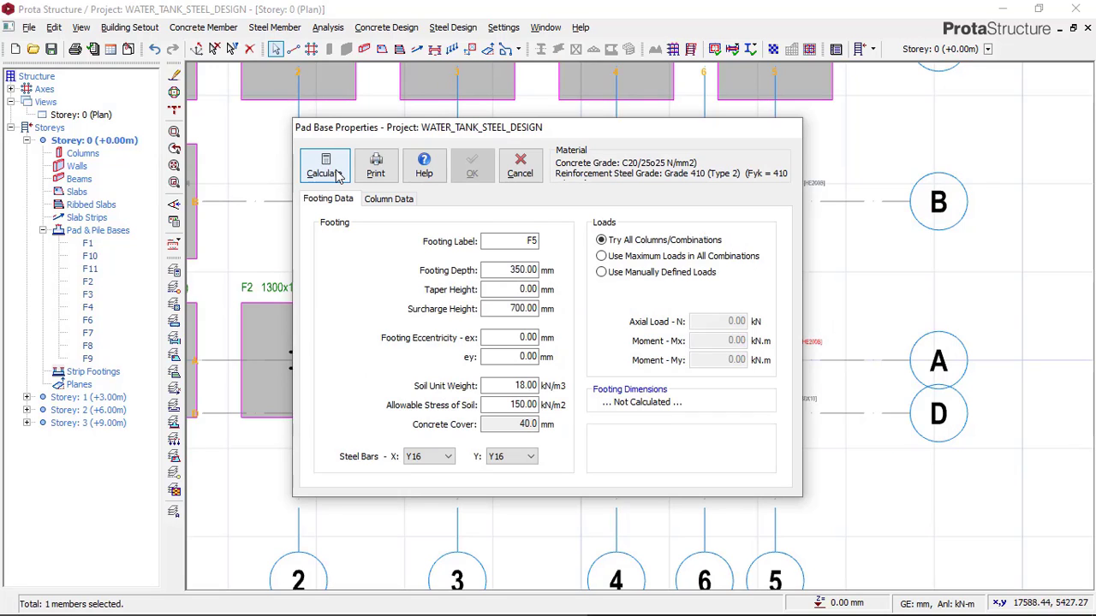
left_click(337, 172)
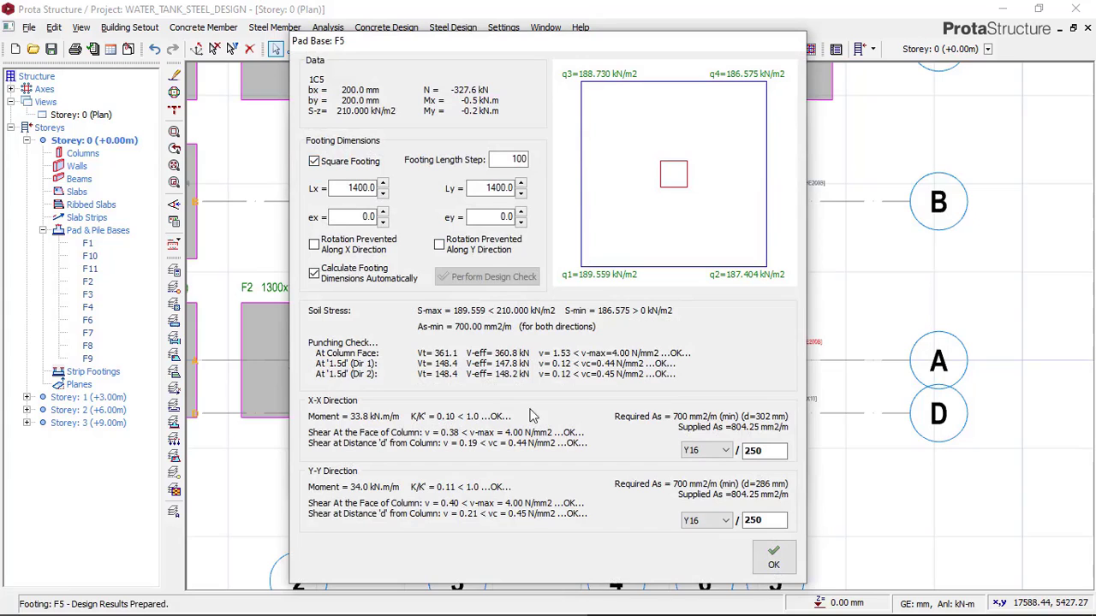
left_click(773, 558)
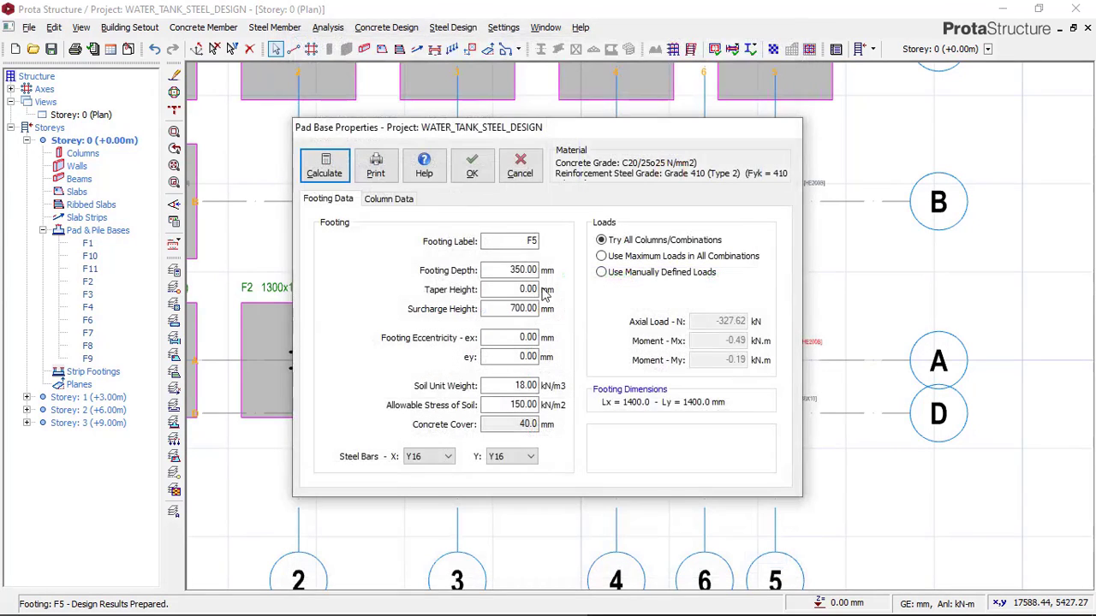
left_click(473, 170)
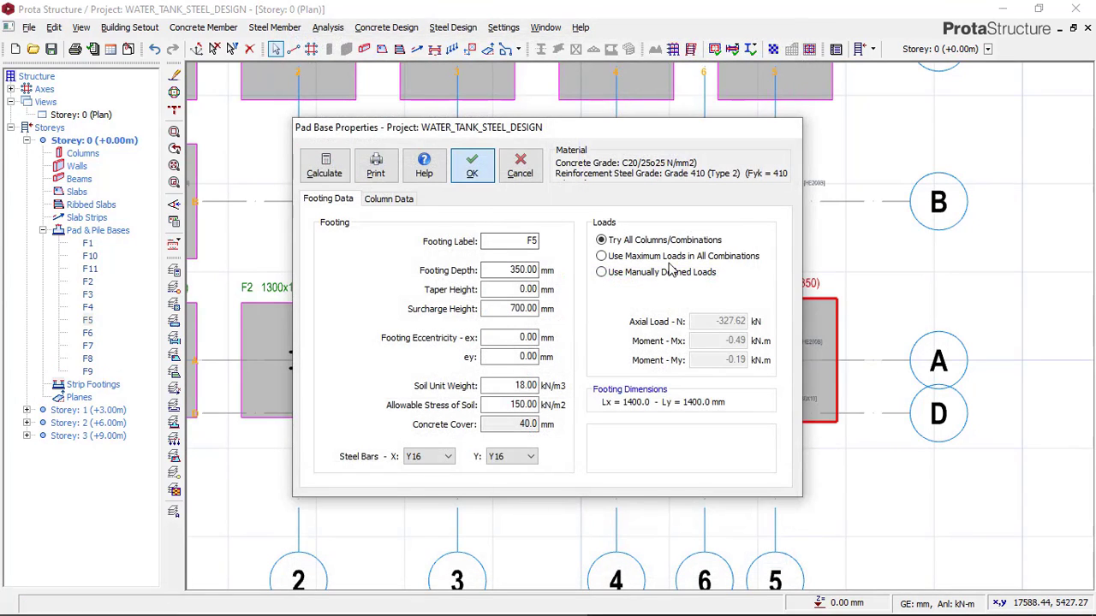
Start a pad base for column 1C12 at the intersection of axes B and 5.
scroll(813, 270, "down", 2)
middle_click_drag(833, 247, 694, 286)
scroll(672, 262, "up", 2)
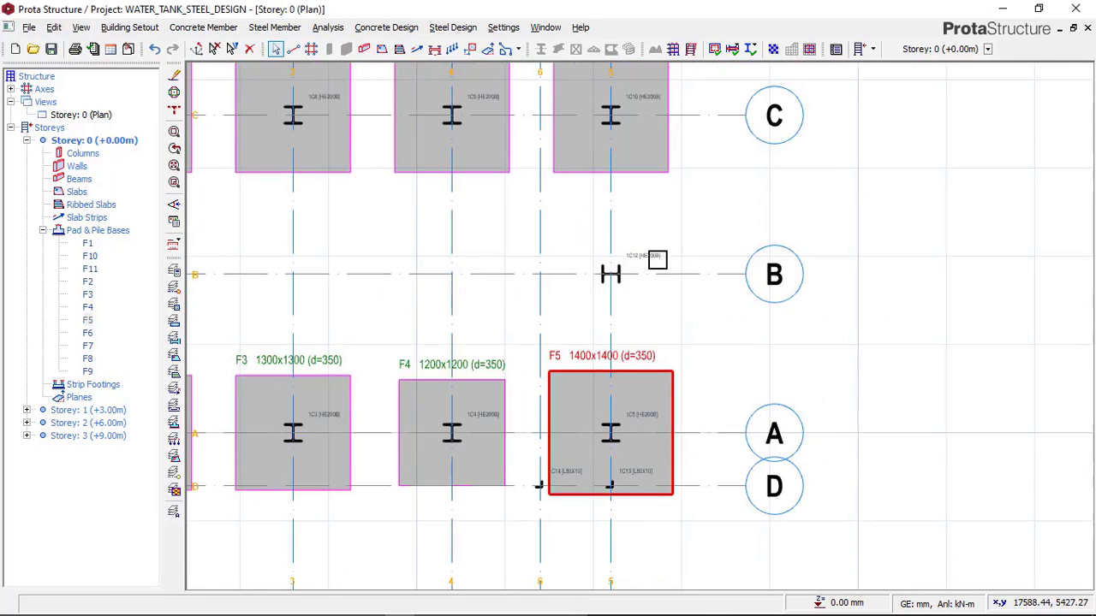
scroll(656, 255, "up", 1)
scroll(727, 245, "down", 2)
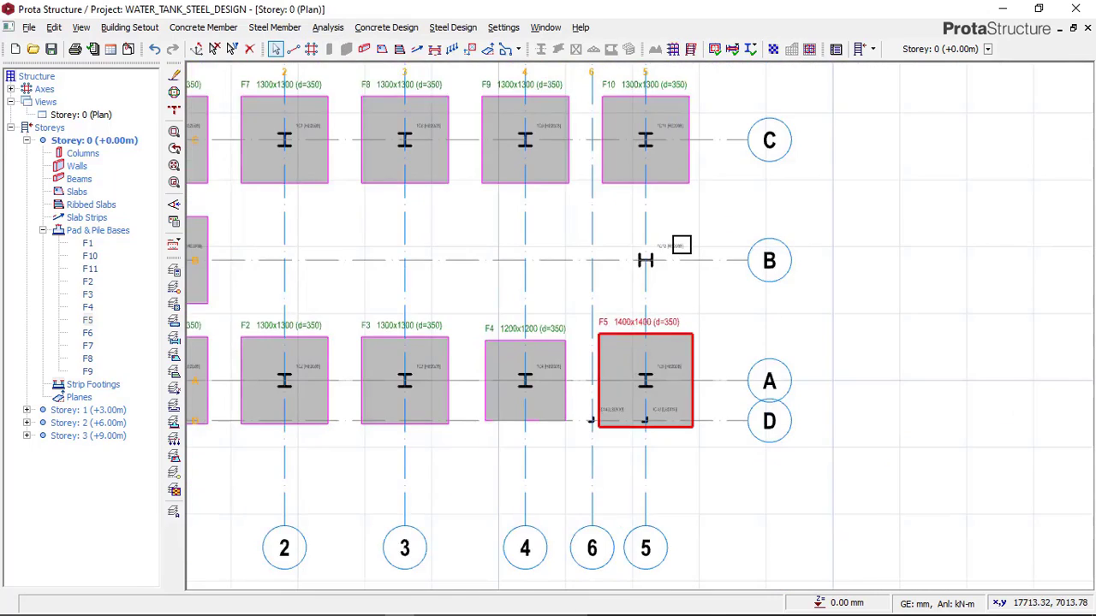
scroll(676, 253, "up", 1)
scroll(724, 259, "up", 1)
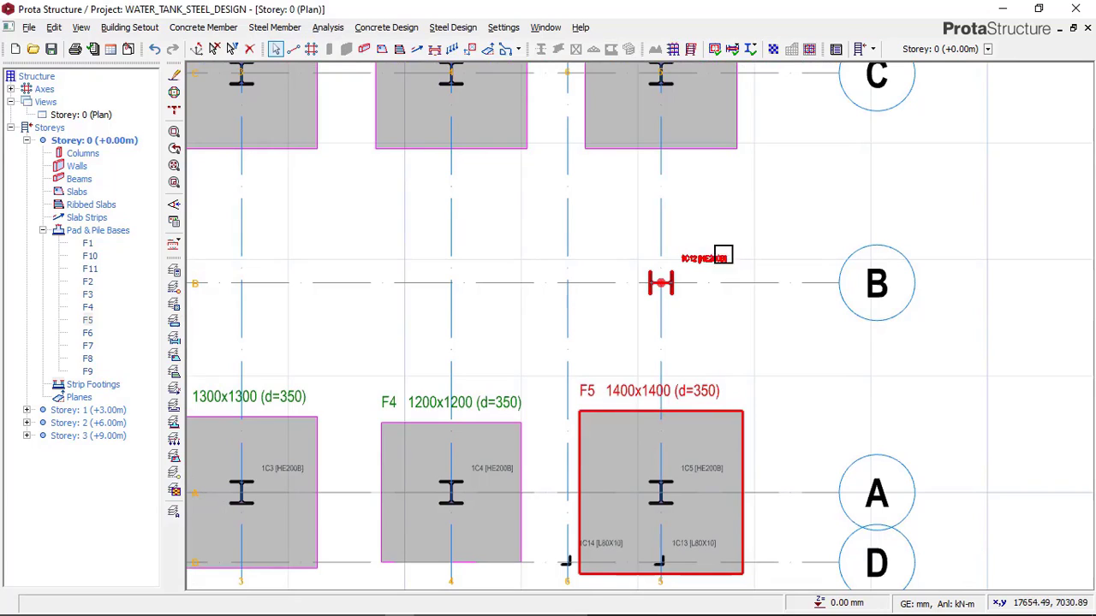
left_click(724, 232)
right_click(724, 231)
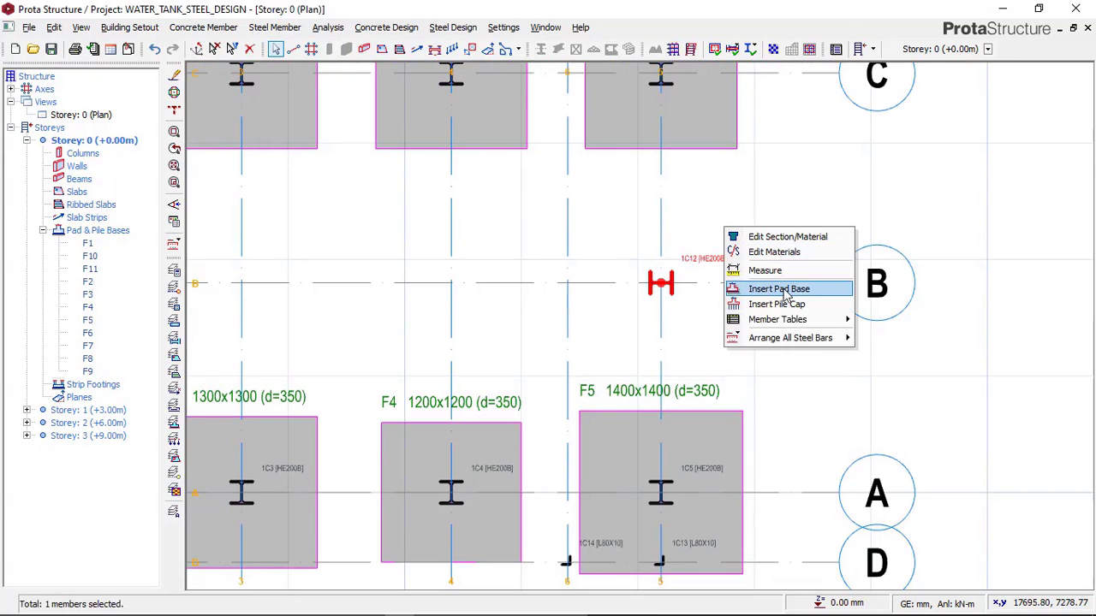
left_click(781, 290)
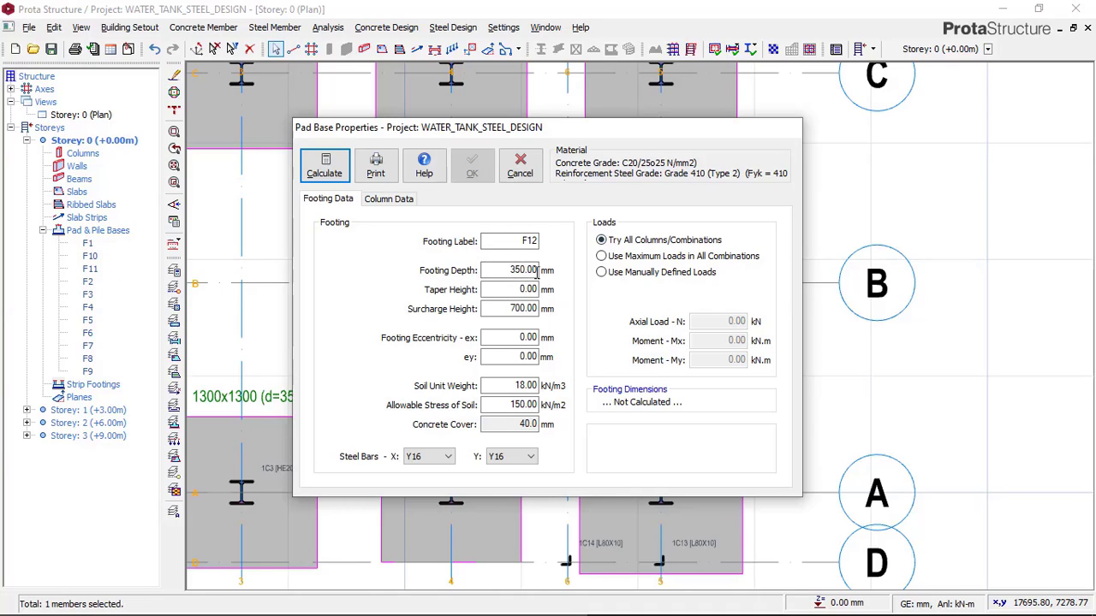
Try a footing depth of 200 mm with Y10 steel bars in both the X and Y directions.
double_click(533, 269)
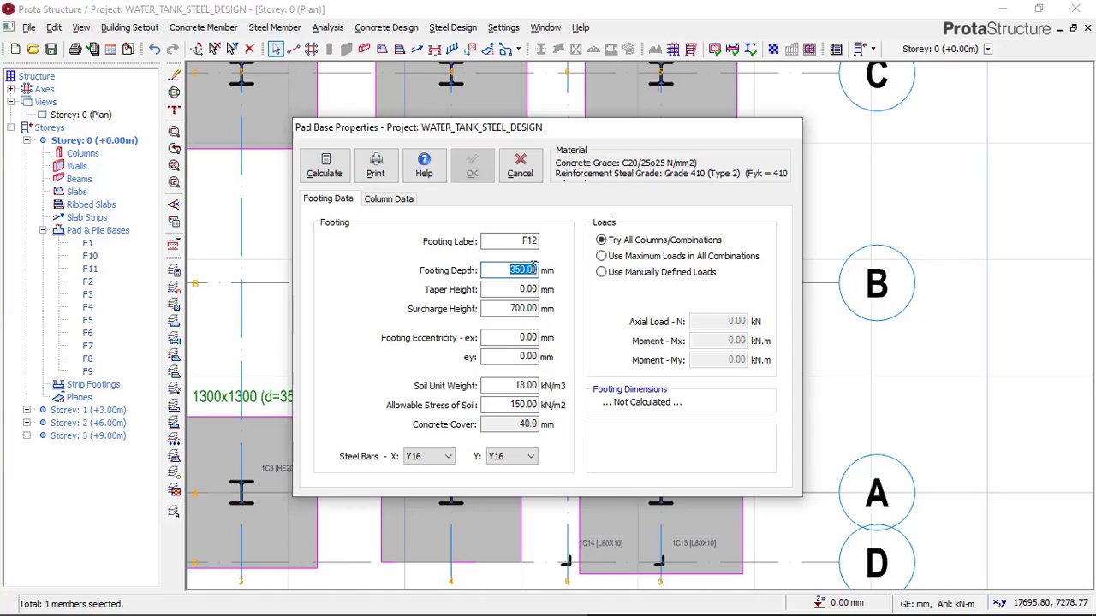
type("2")
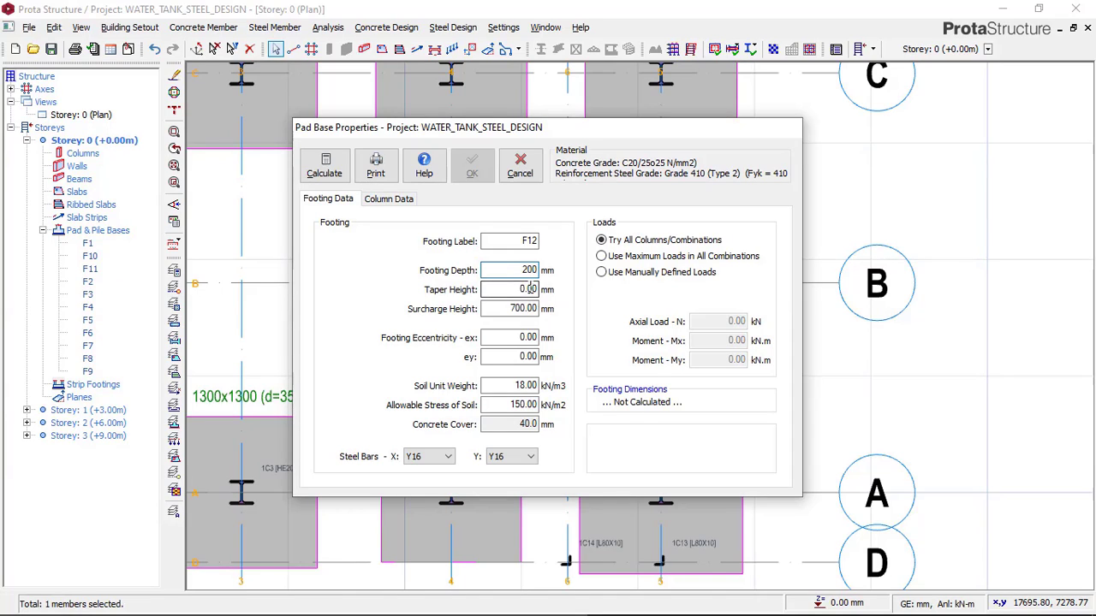
key("Tab")
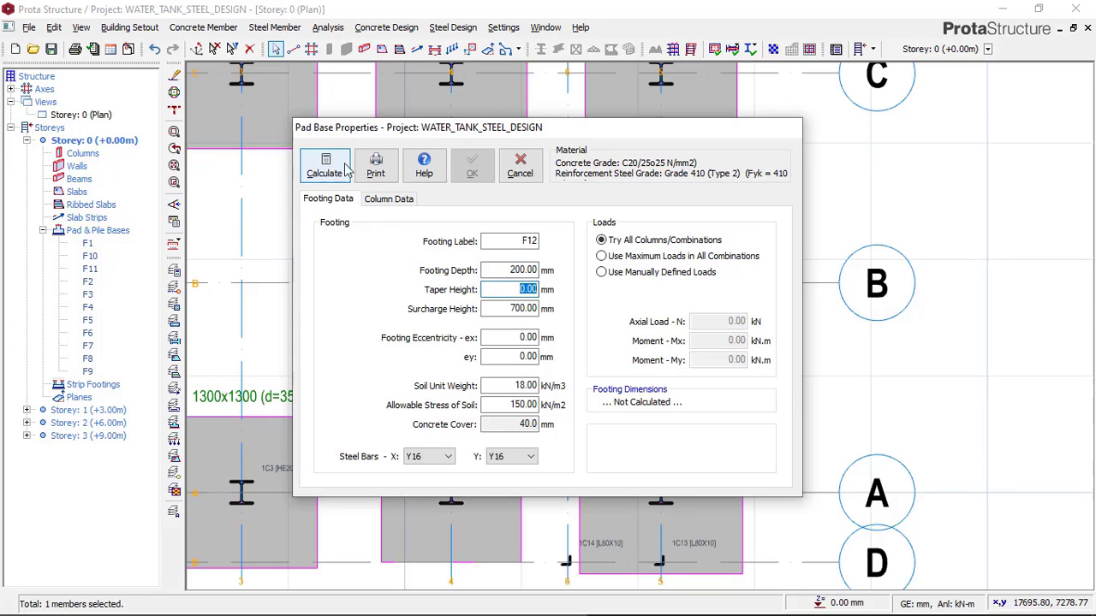
left_click(443, 458)
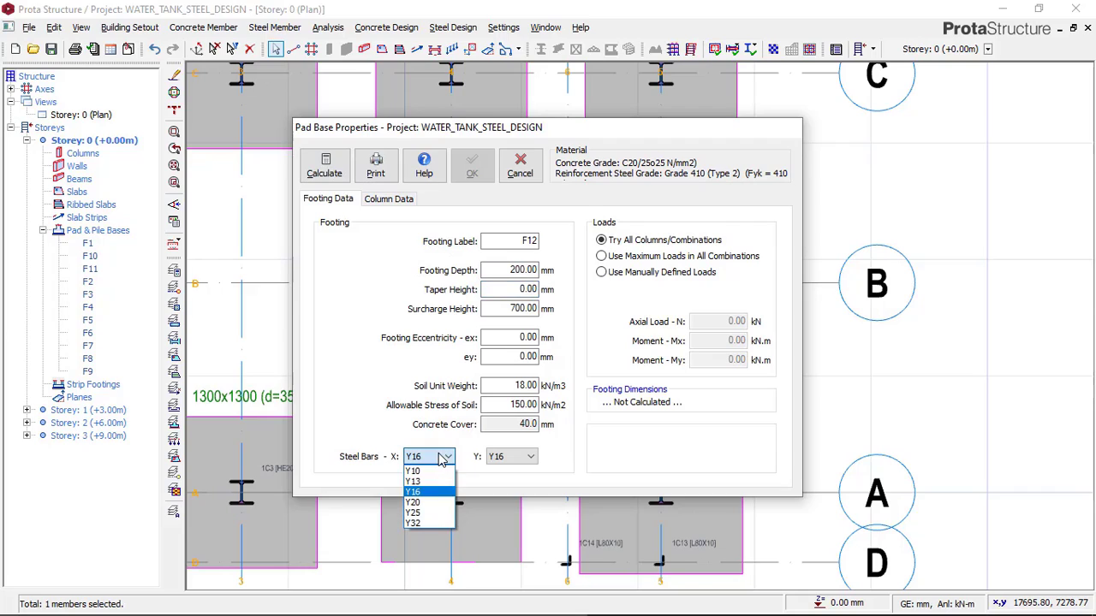
left_click(432, 471)
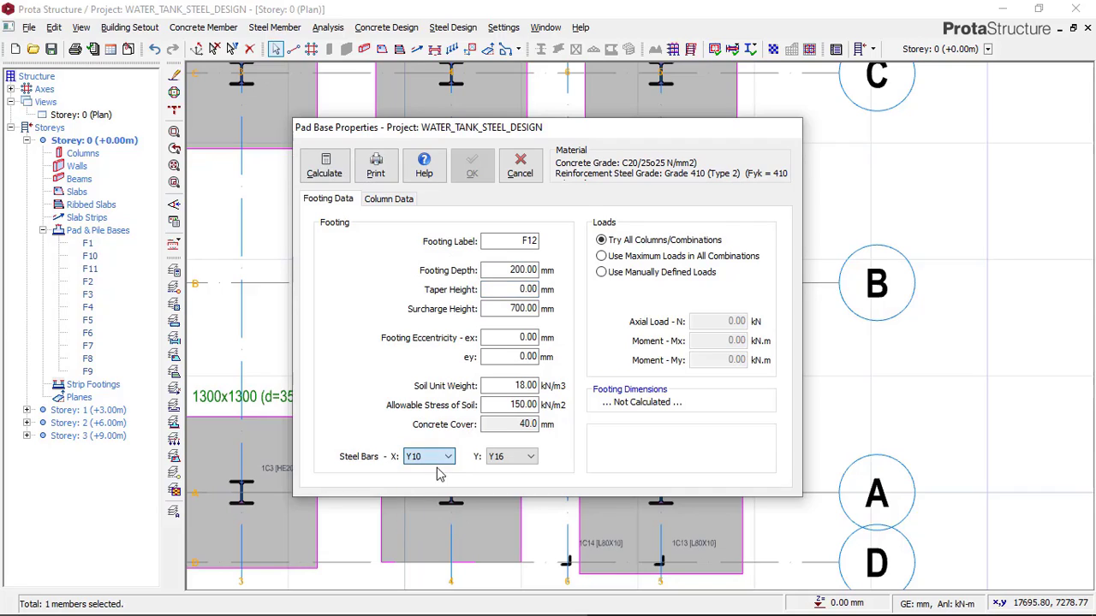
left_click(505, 457)
left_click(499, 472)
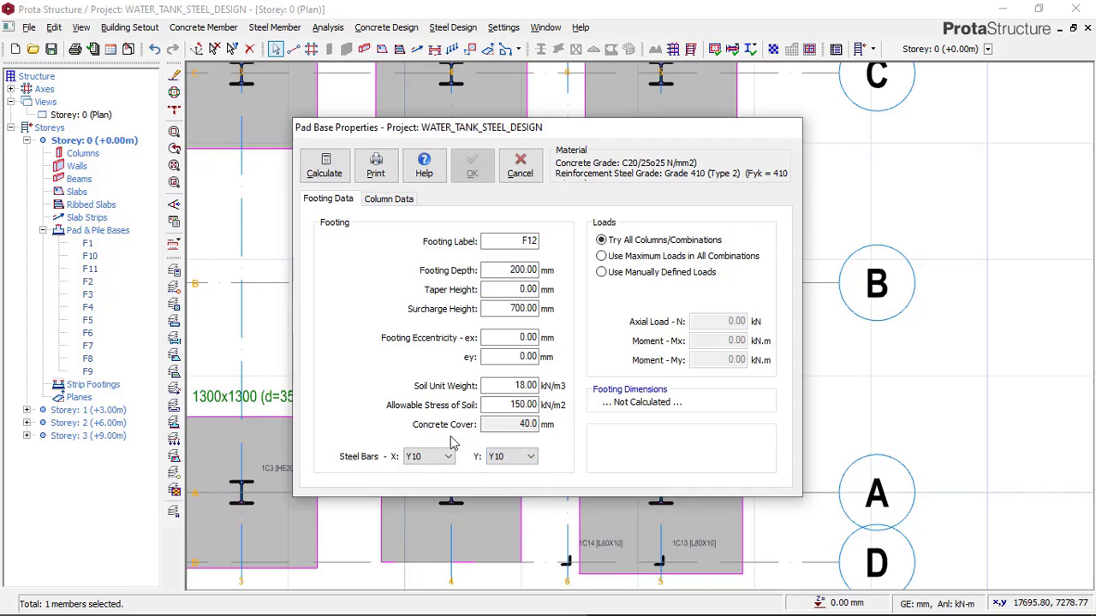
Calculate the trial pad base for column 1C12 as a square footing and review its design results.
left_click(328, 167)
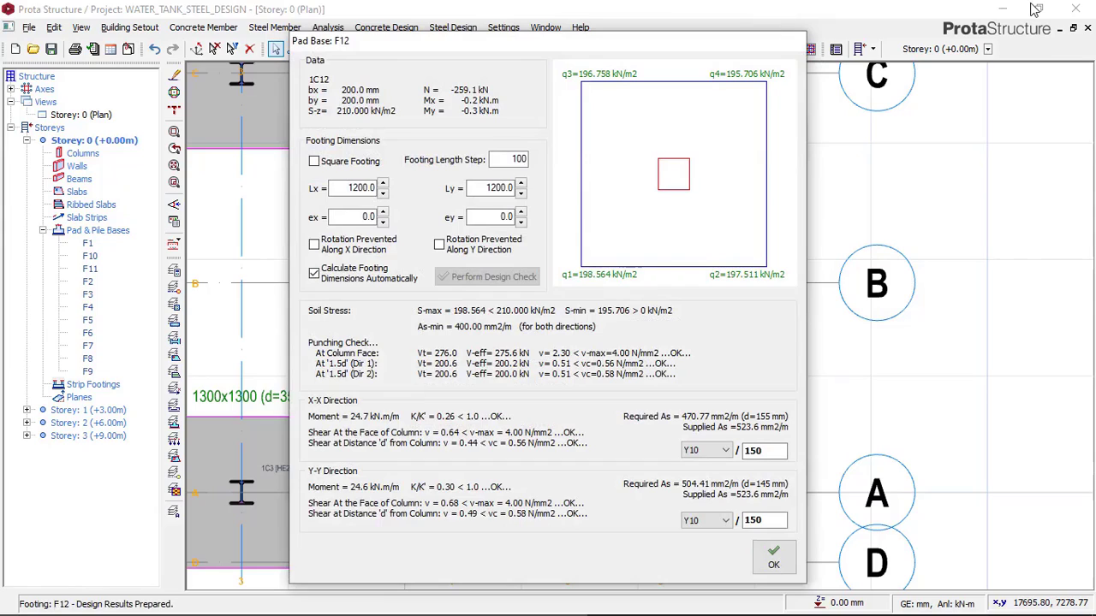
left_click(327, 169)
left_click(774, 570)
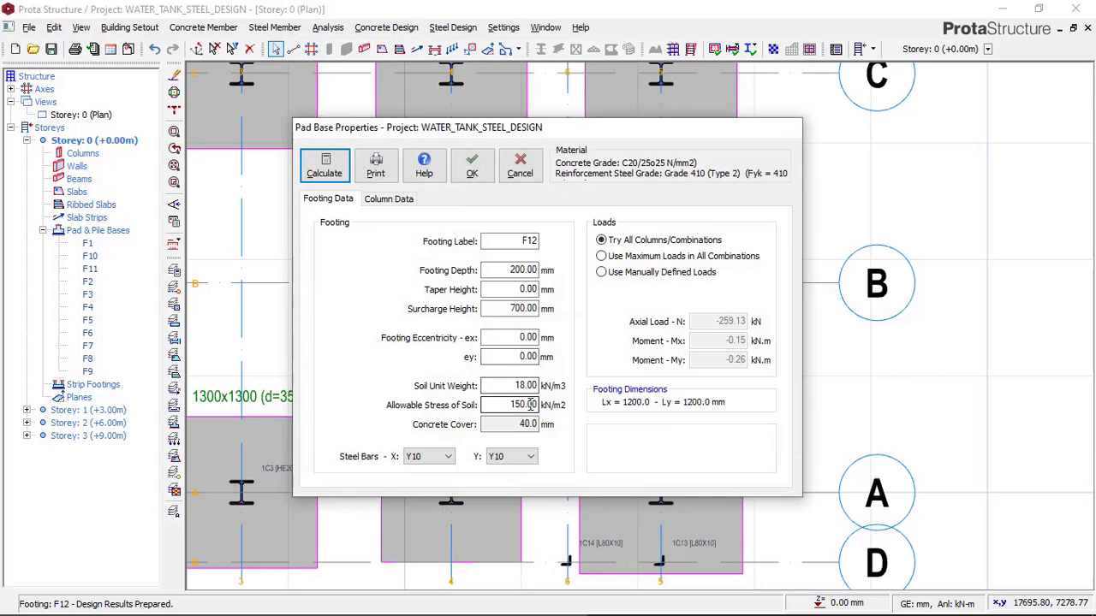
Try an allowable soil stress of 35 kN/m2 and recalculate the pad base to check its design results.
double_click(526, 405)
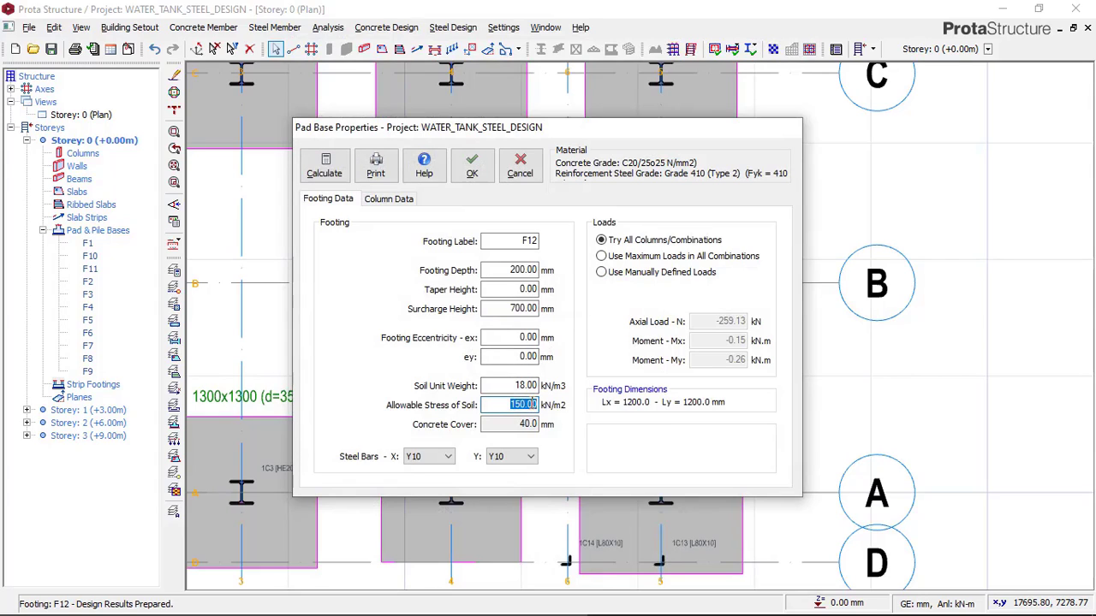
type("35")
double_click(538, 386)
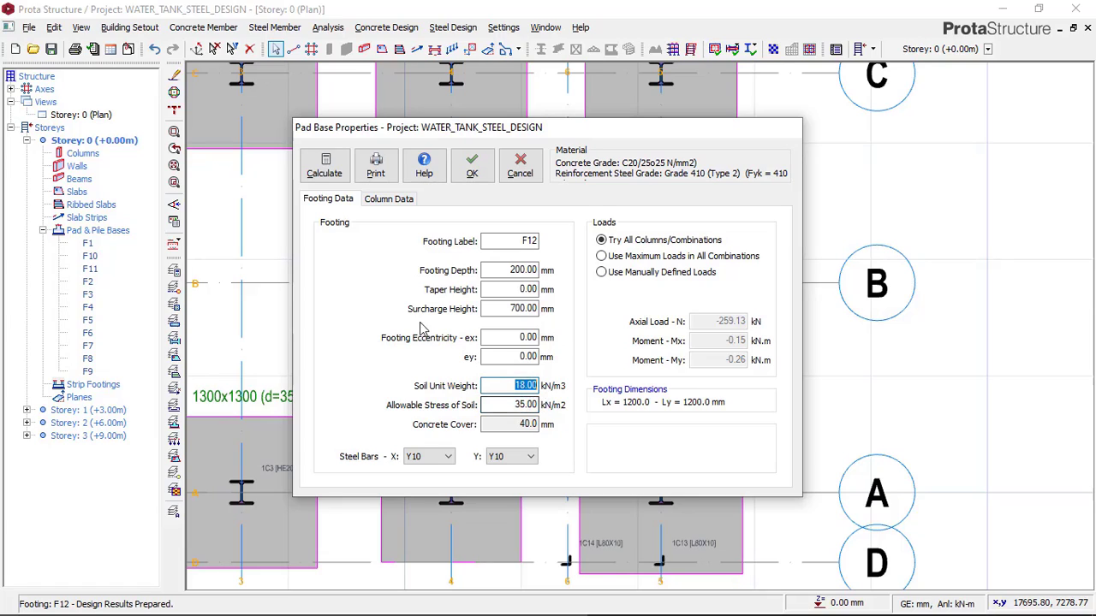
left_click(323, 170)
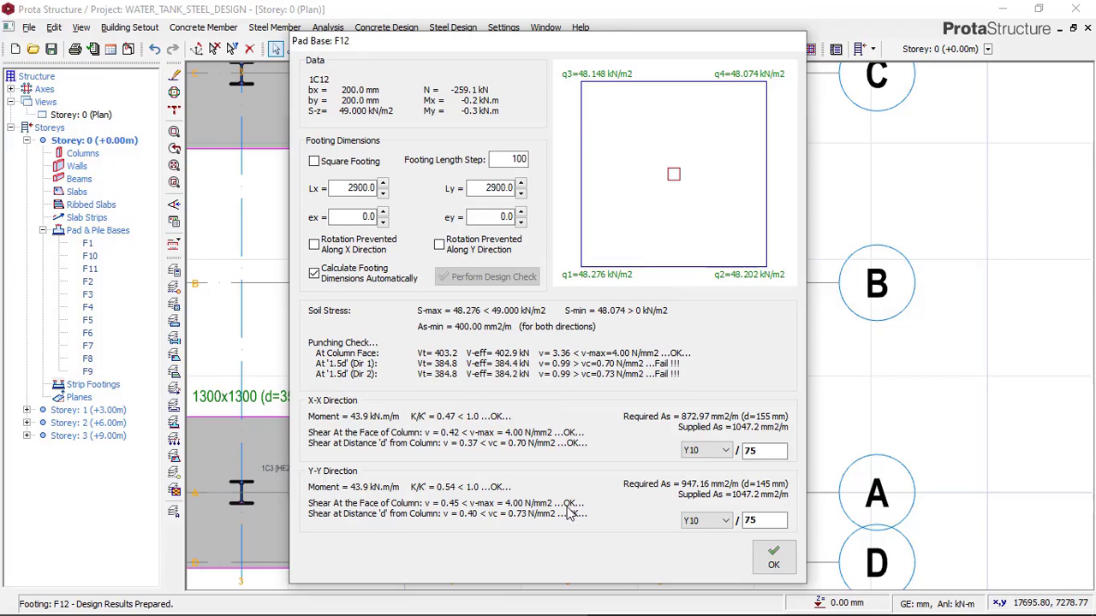
double_click(767, 454)
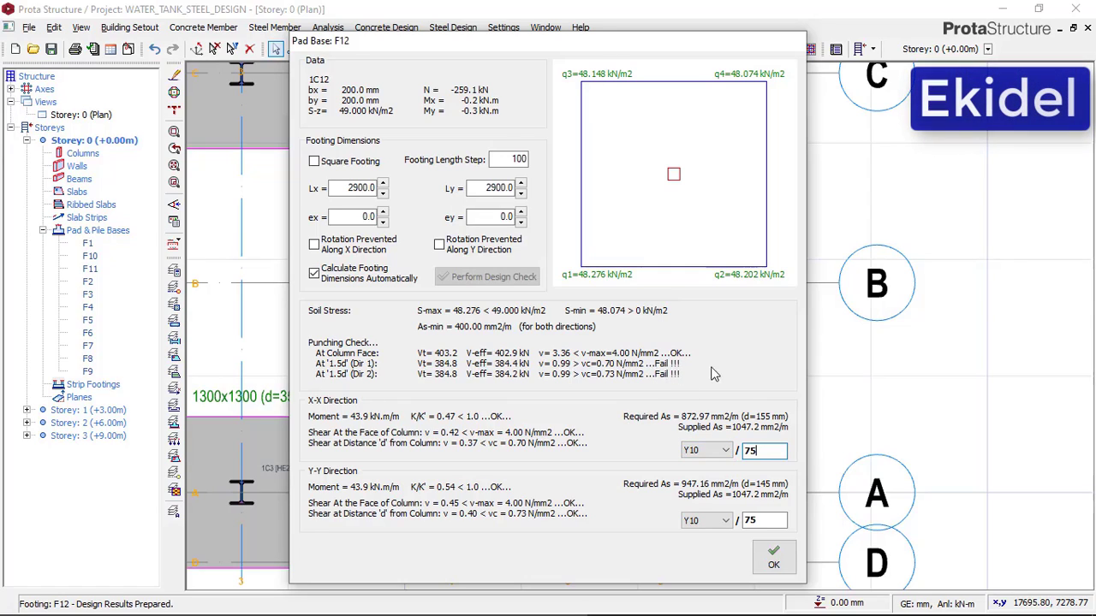
left_click(773, 557)
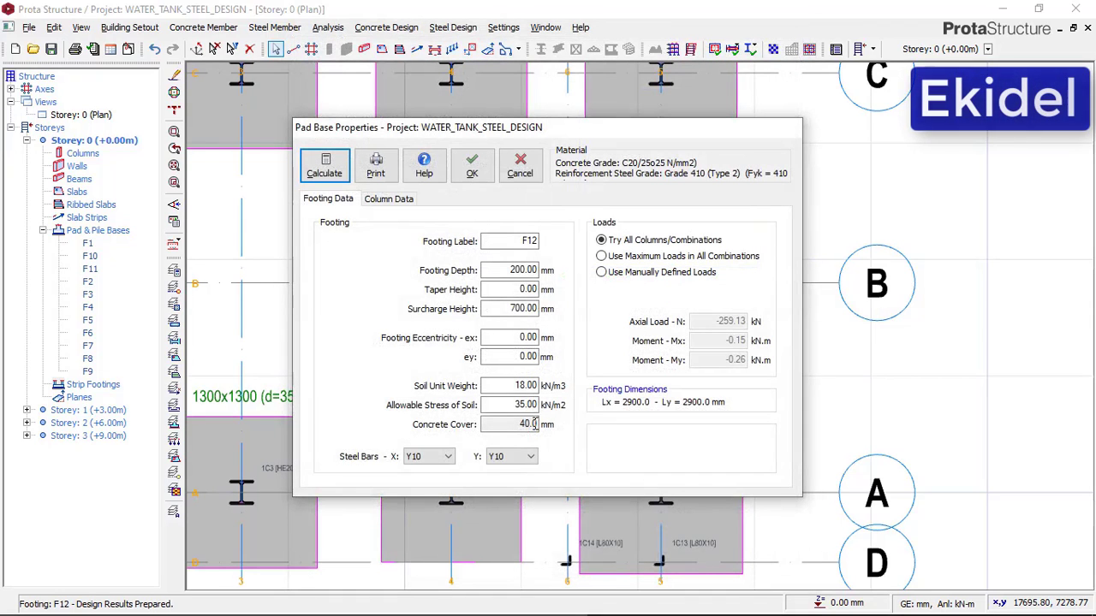
Set the footing depth to 350 mm and the allowable stress of soil to 150 kN/m2.
double_click(535, 404)
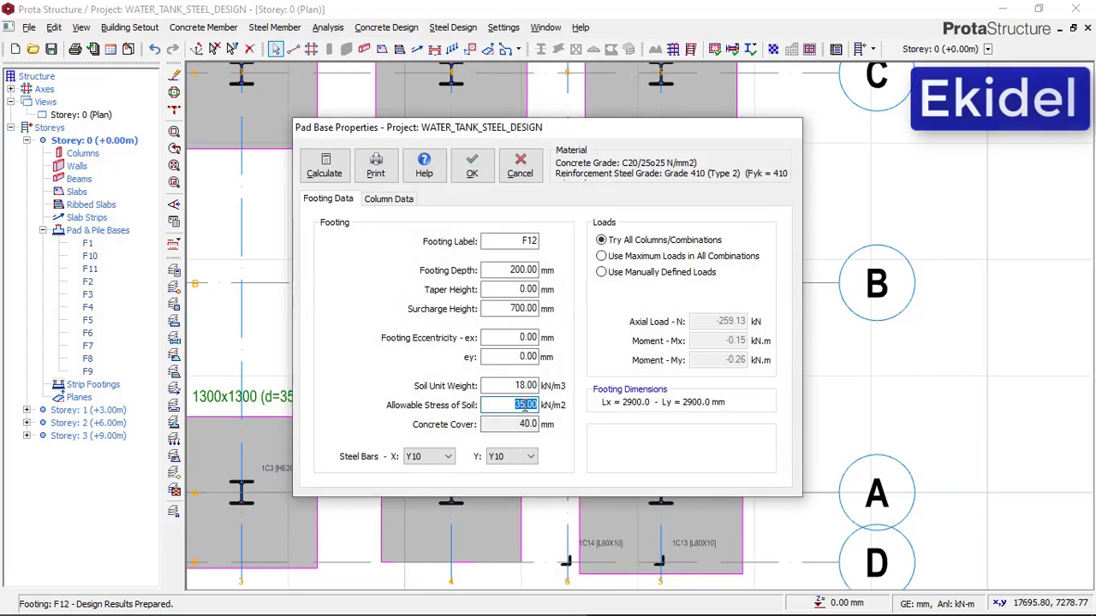
left_click(525, 405)
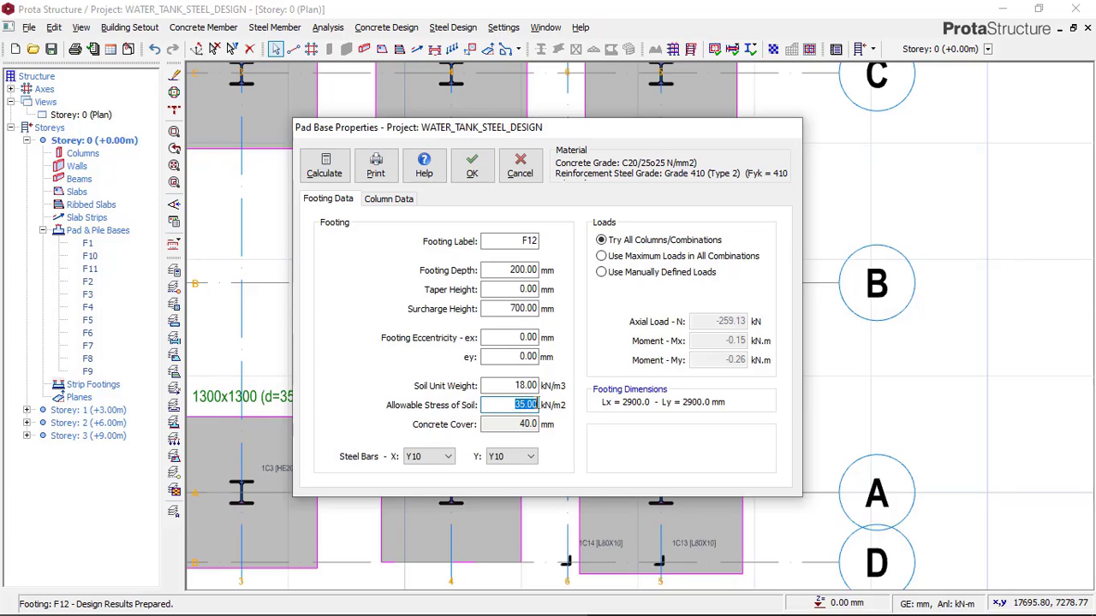
left_click(522, 405)
double_click(524, 270)
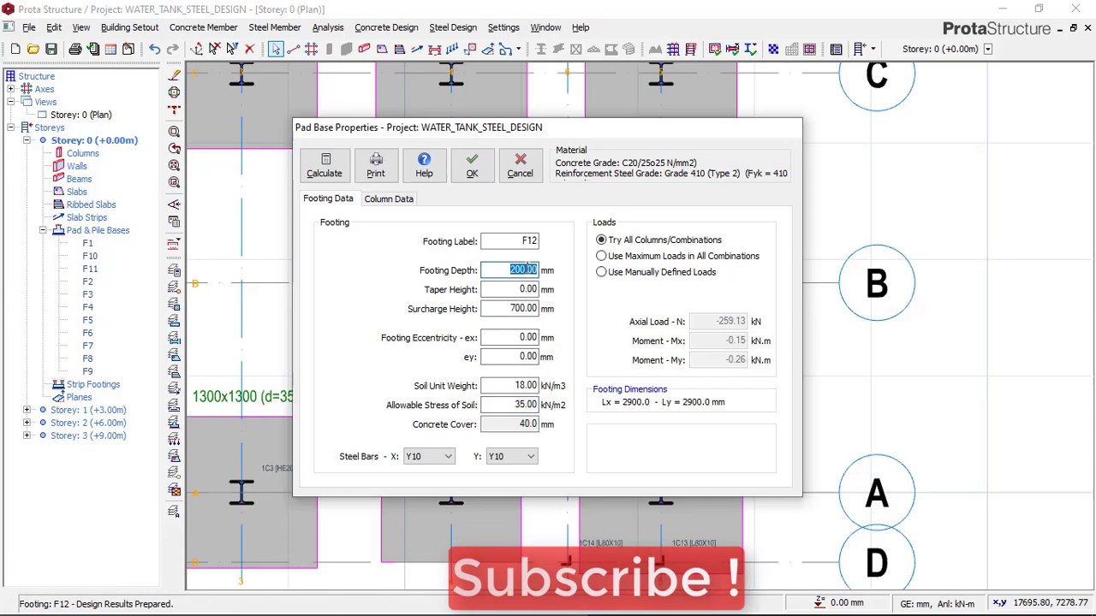
type("350")
left_click_drag(535, 404, 513, 405)
type("150")
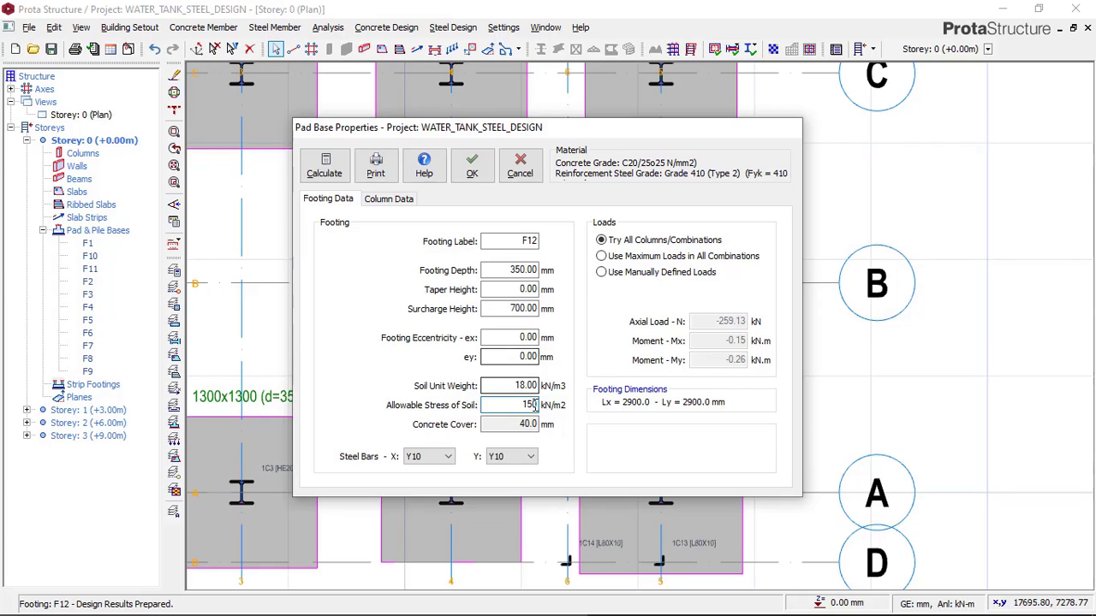
Set the X and Y steel bars to Y16, and calculate and insert the square pad base under column 1C12.
left_click(439, 455)
left_click(423, 488)
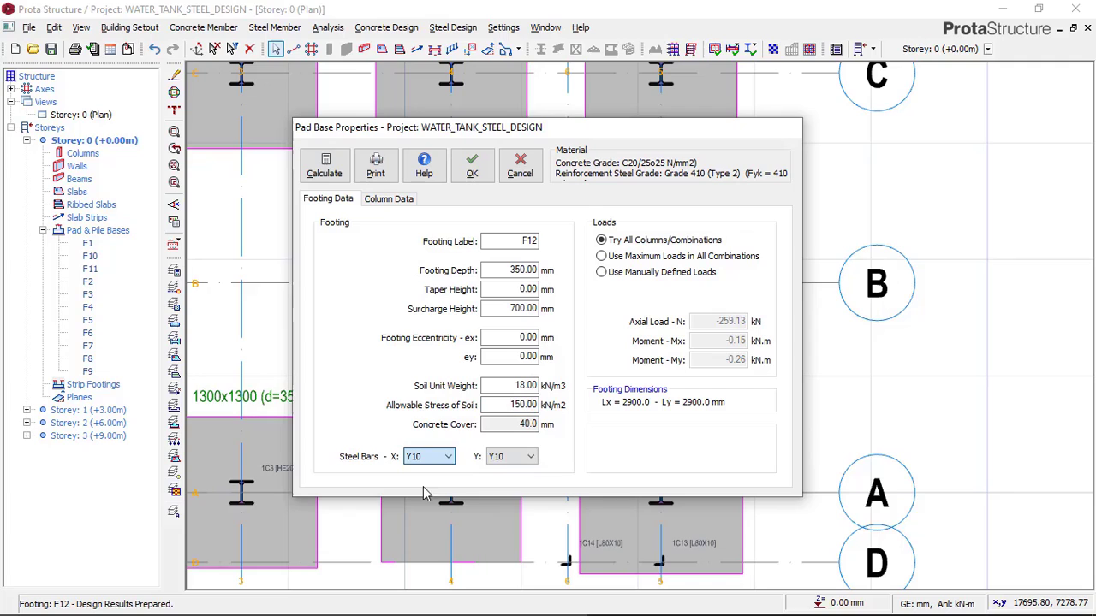
left_click(505, 457)
left_click(504, 487)
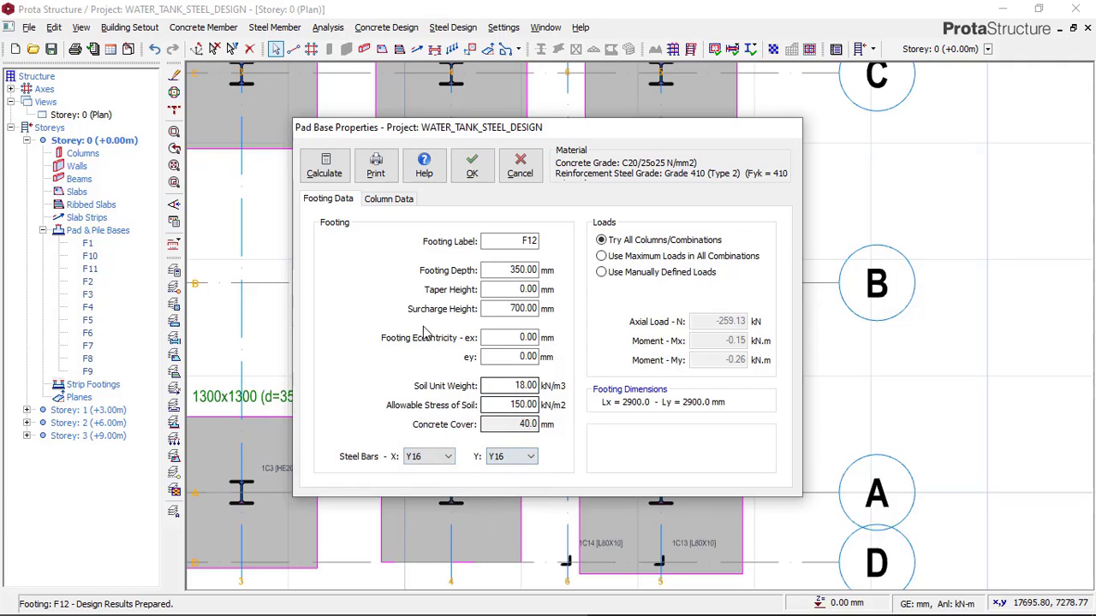
left_click(325, 167)
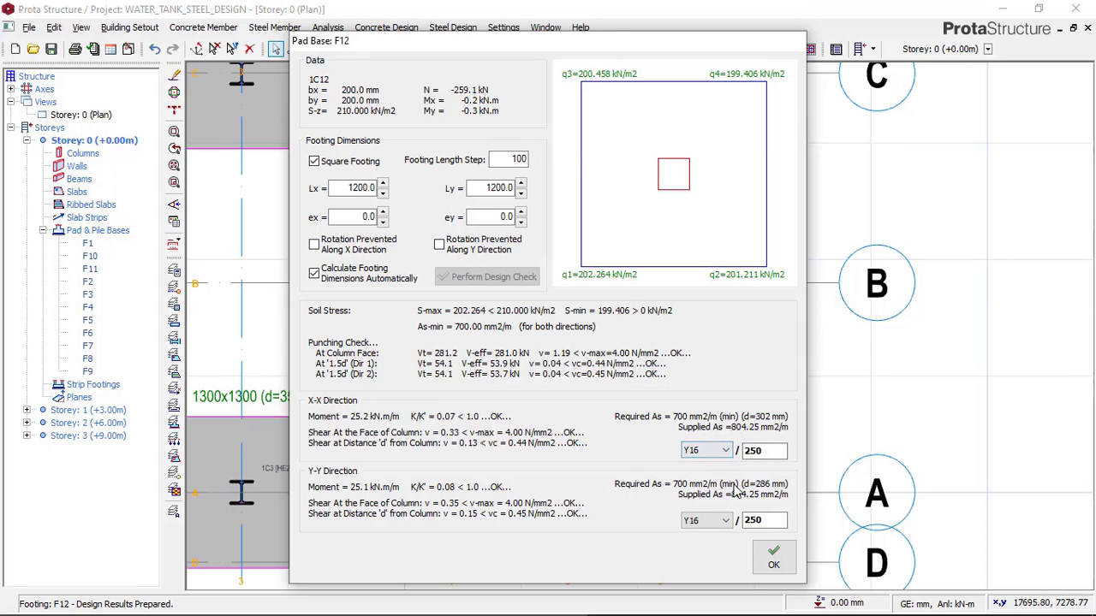
left_click(767, 557)
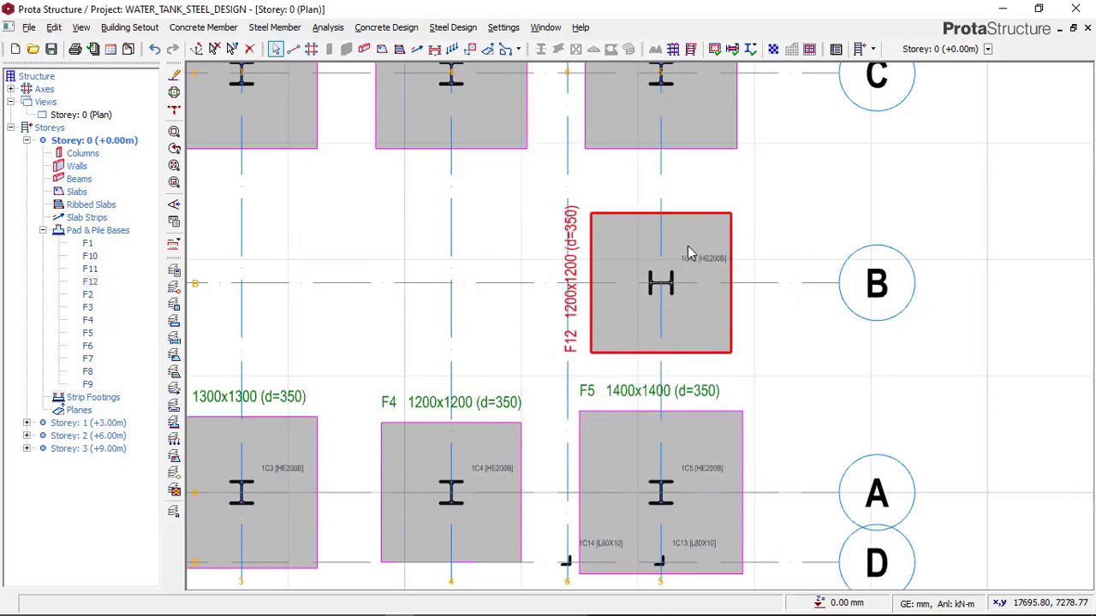
Clear the pad base selection and switch the Storey: 0 view from plan to 3D.
scroll(697, 247, "down", 5)
scroll(544, 349, "up", 1)
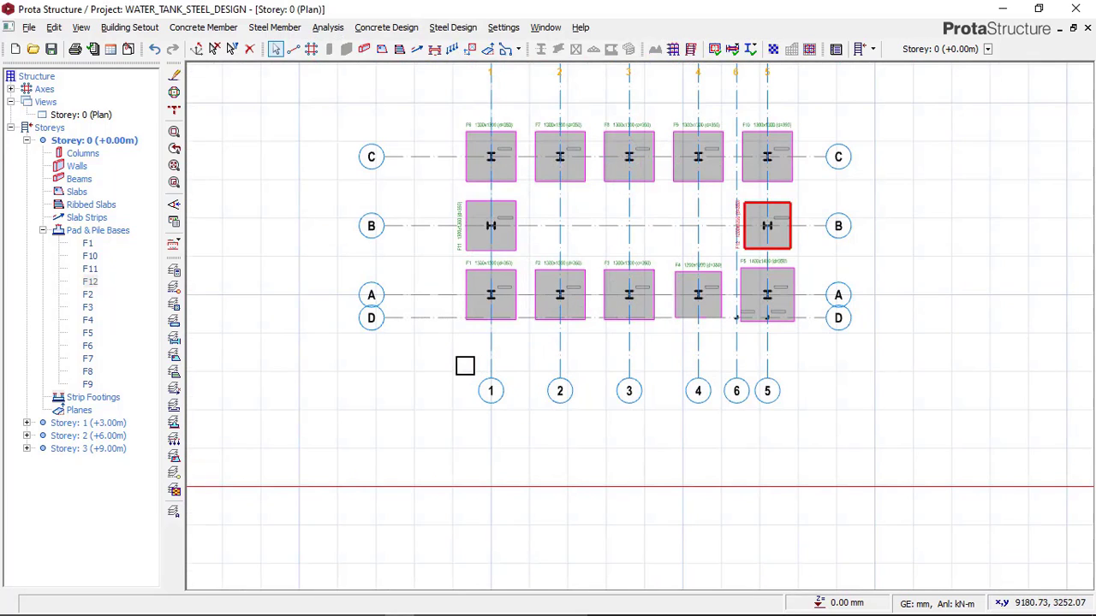
key("Escape")
scroll(539, 218, "up", 3)
scroll(521, 245, "down", 1)
scroll(521, 246, "down", 2)
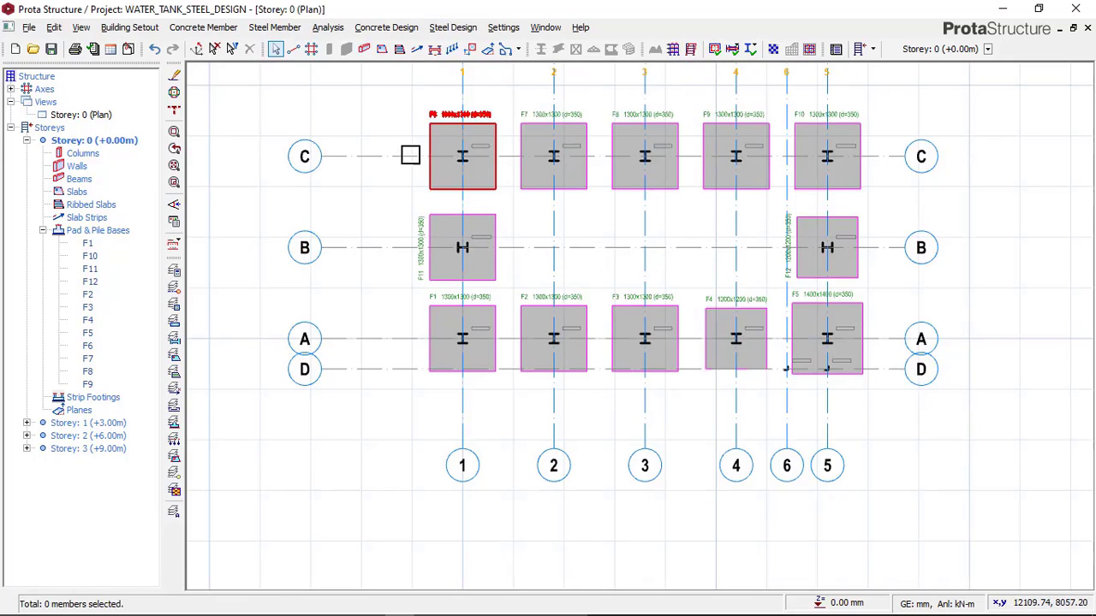
left_click(96, 118)
right_click(98, 117)
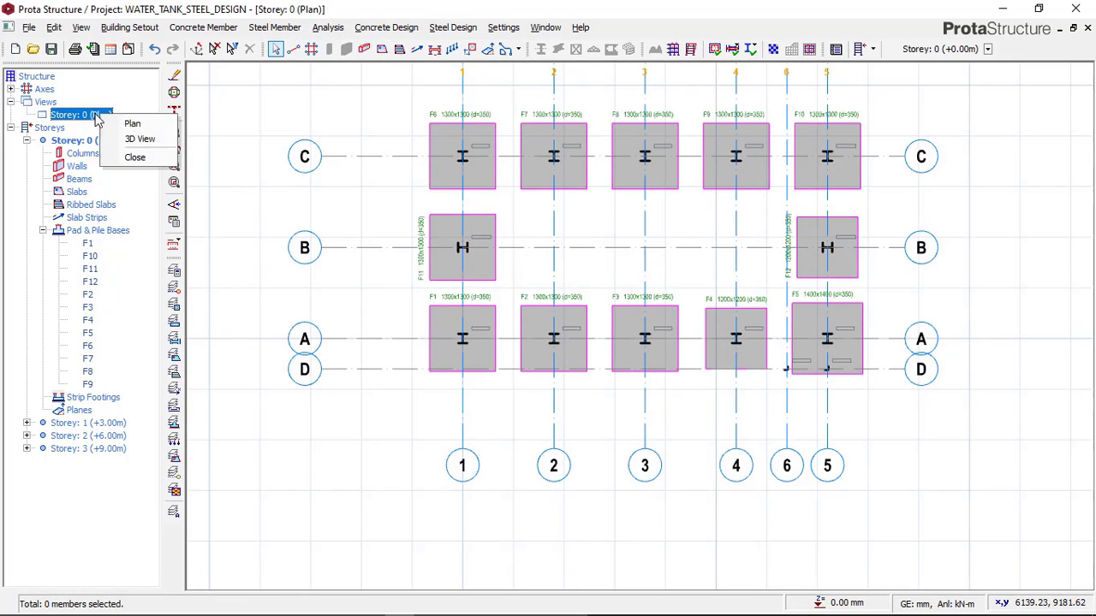
left_click(141, 140)
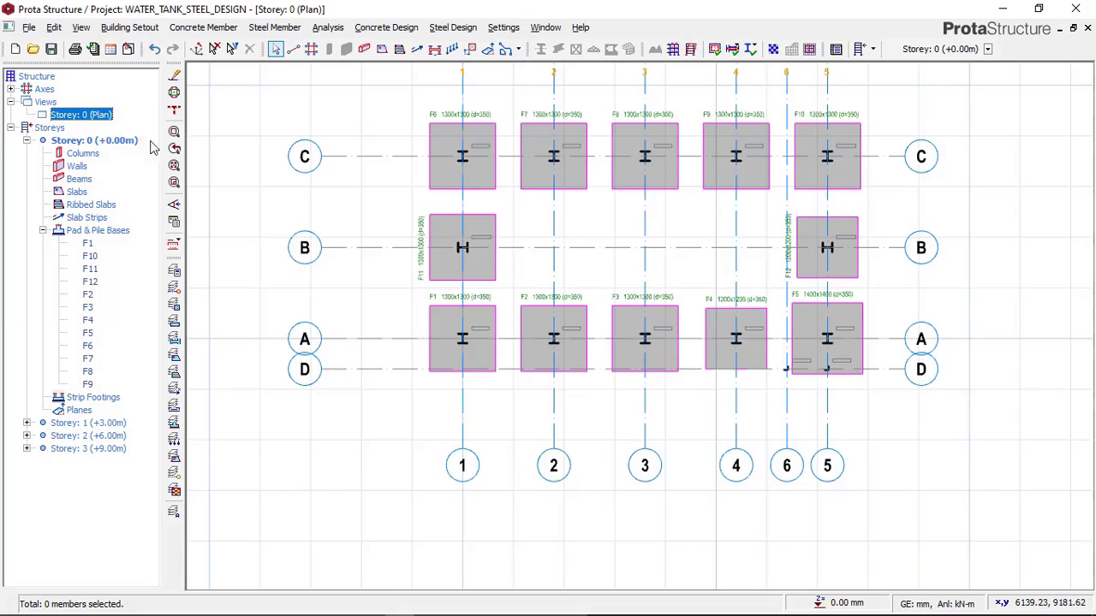
Examine the steel tower on its pad bases in 3D from the front, left and right sides.
scroll(745, 457, "up", 3)
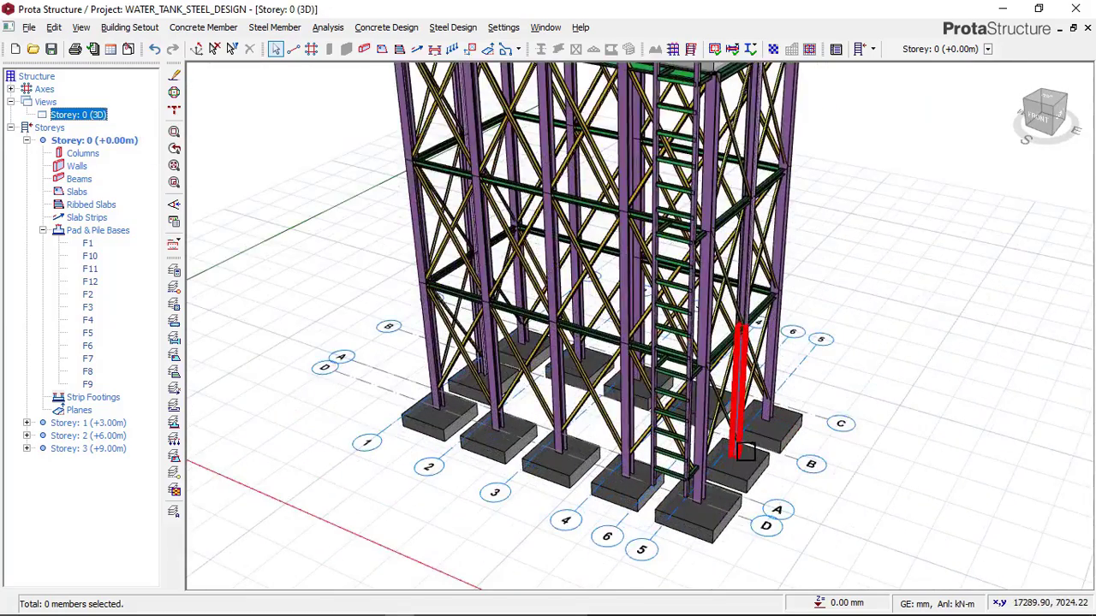
middle_click_drag(744, 451, 642, 412)
middle_click_drag(677, 460, 620, 517)
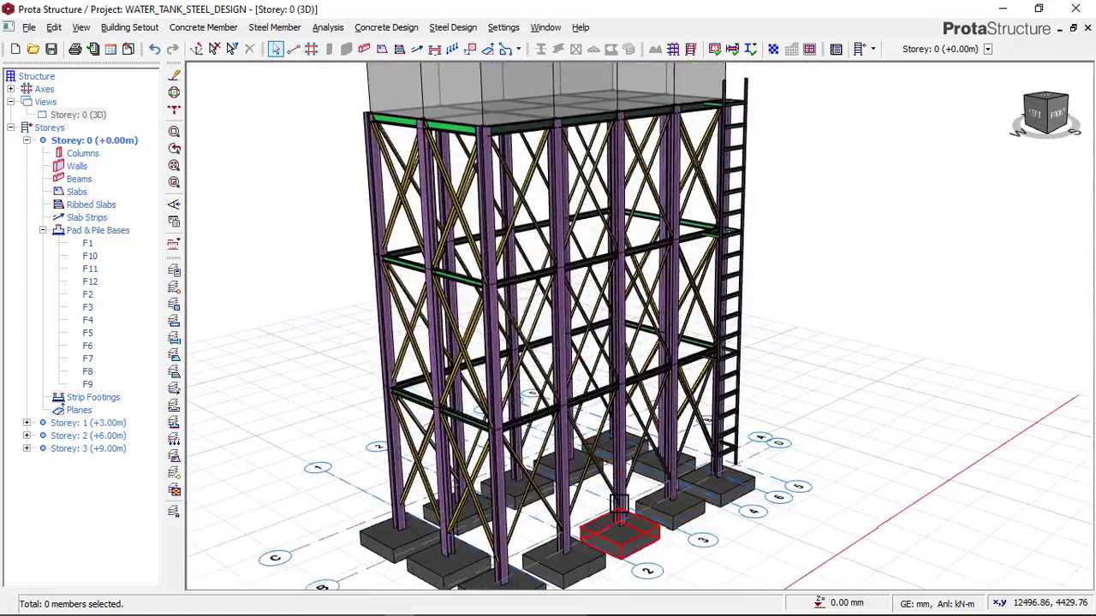
scroll(669, 317, "down", 4)
middle_click_drag(754, 249, 552, 224)
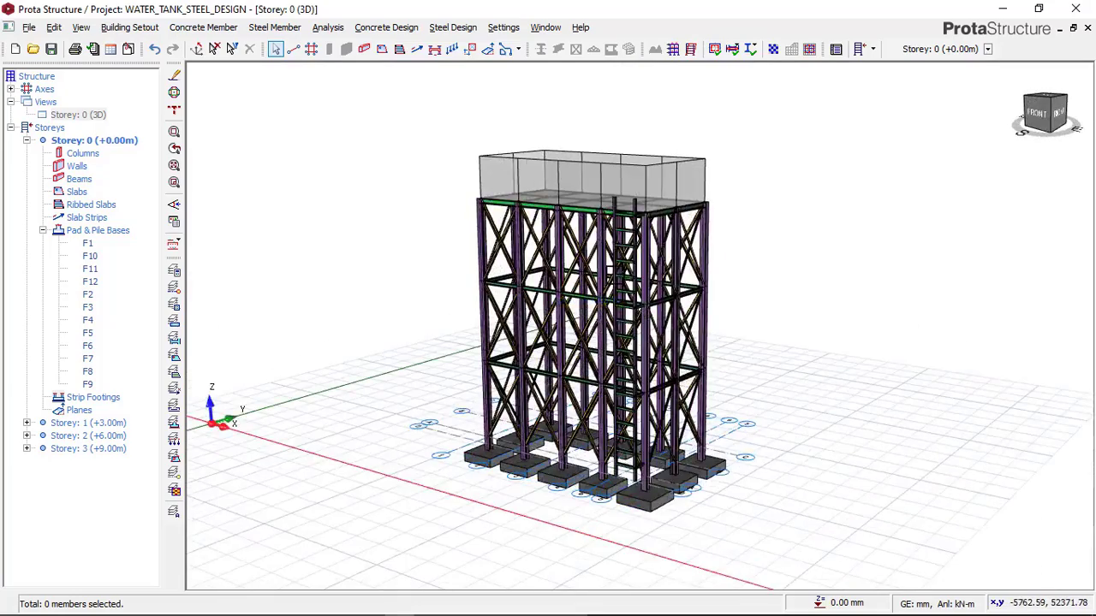
scroll(712, 352, "up", 4)
scroll(751, 276, "down", 1)
middle_click_drag(752, 275, 701, 270)
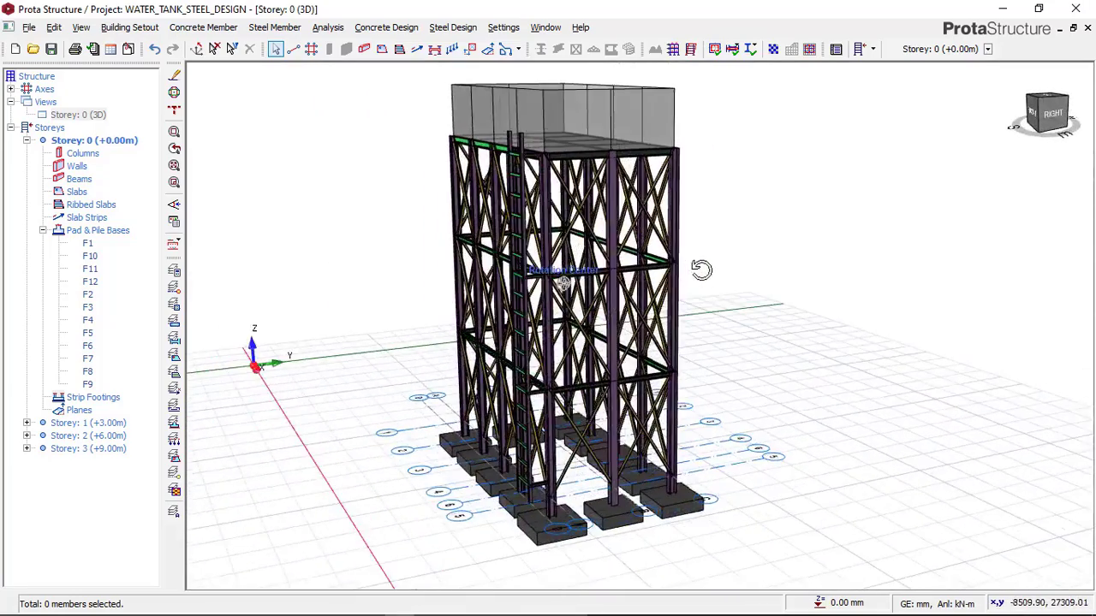
Inspect the square pad bases up close around the tower, checking how each column sits on its footing.
scroll(689, 477, "up", 4)
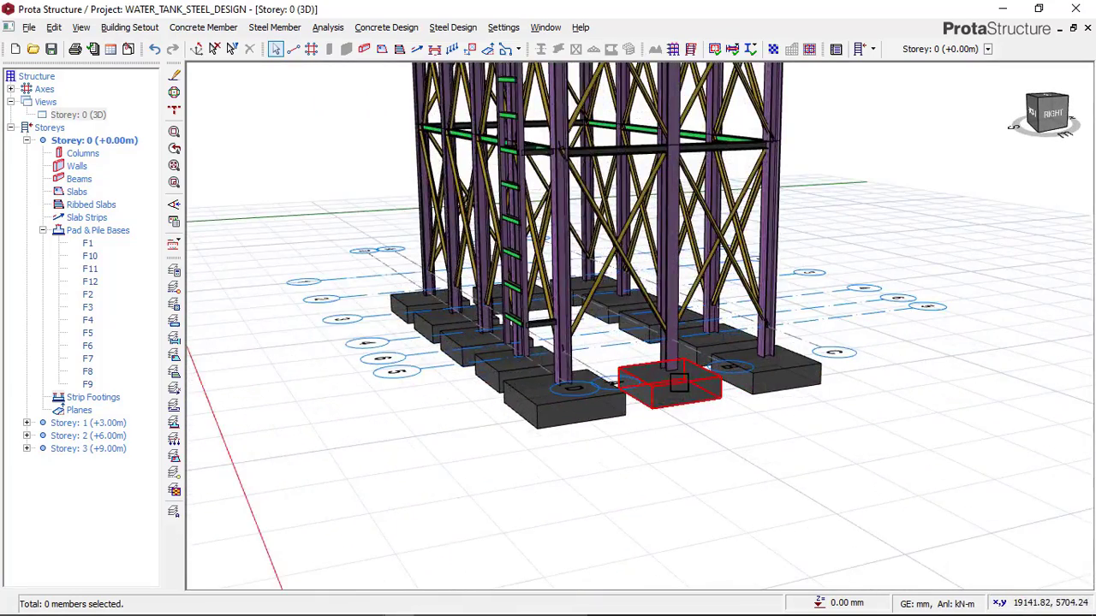
middle_click_drag(679, 383, 773, 393)
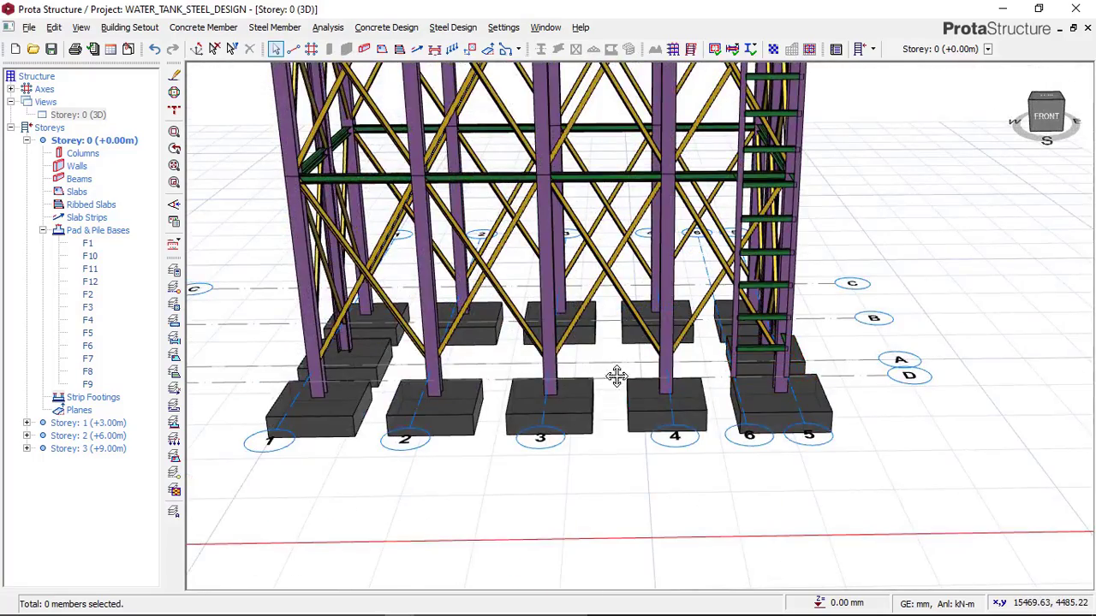
middle_click_drag(616, 377, 709, 350)
middle_click_drag(641, 355, 757, 324)
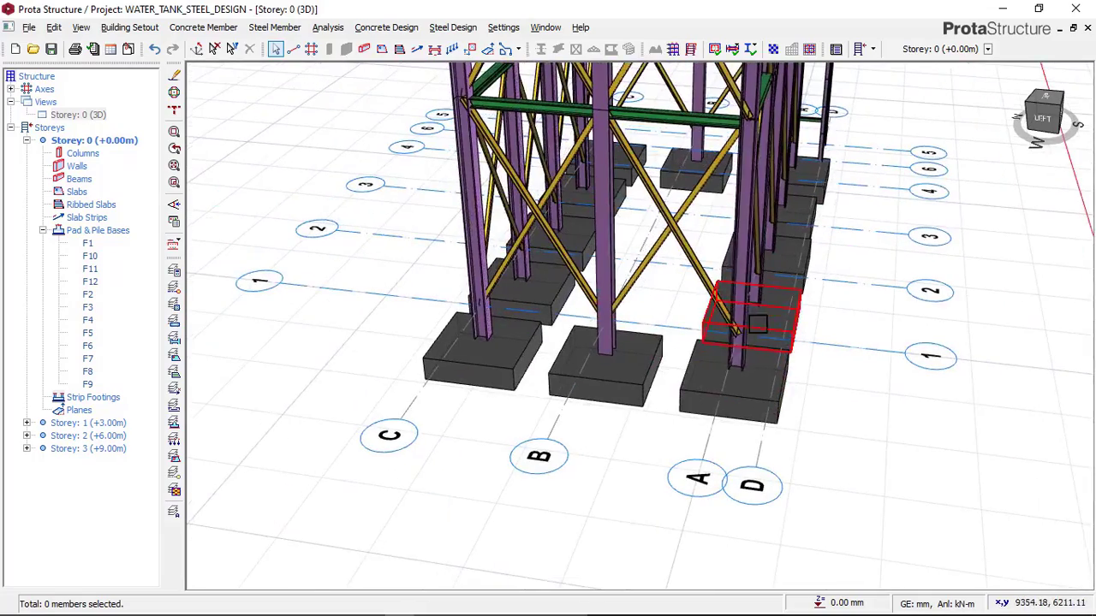
mouse_move(675, 314)
middle_mouse_down()
mouse_move(711, 299)
mouse_move(631, 308)
mouse_move(558, 298)
mouse_move(765, 305)
mouse_move(599, 340)
middle_mouse_up()
scroll(638, 414, "up", 4)
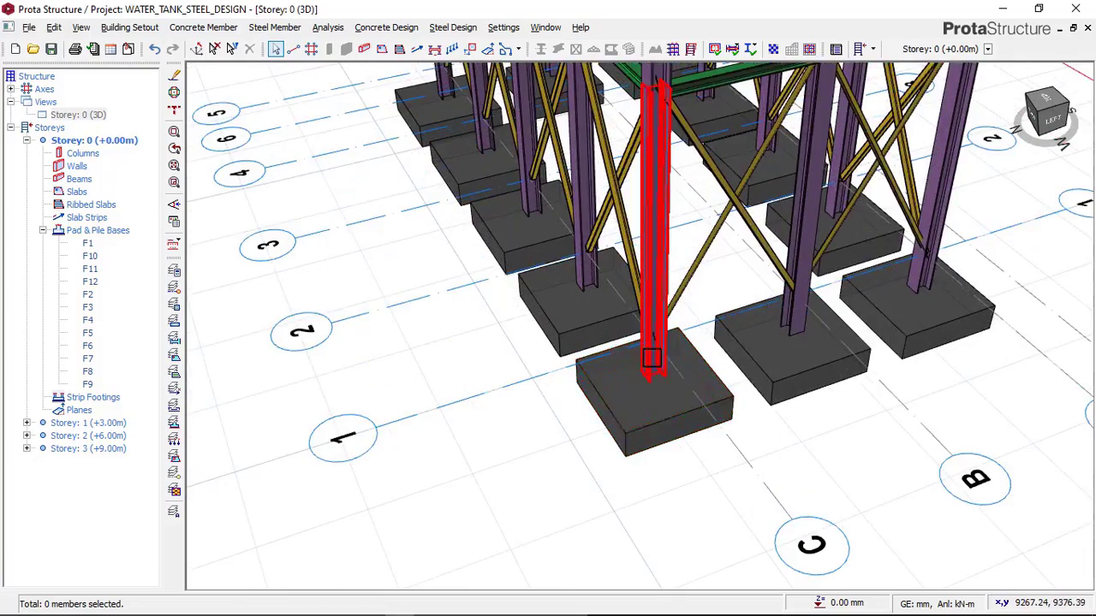
middle_click_drag(692, 381, 611, 334)
scroll(710, 296, "down", 3)
mouse_move(709, 296)
middle_mouse_down()
mouse_move(728, 279)
mouse_move(629, 272)
mouse_move(676, 277)
middle_mouse_up()
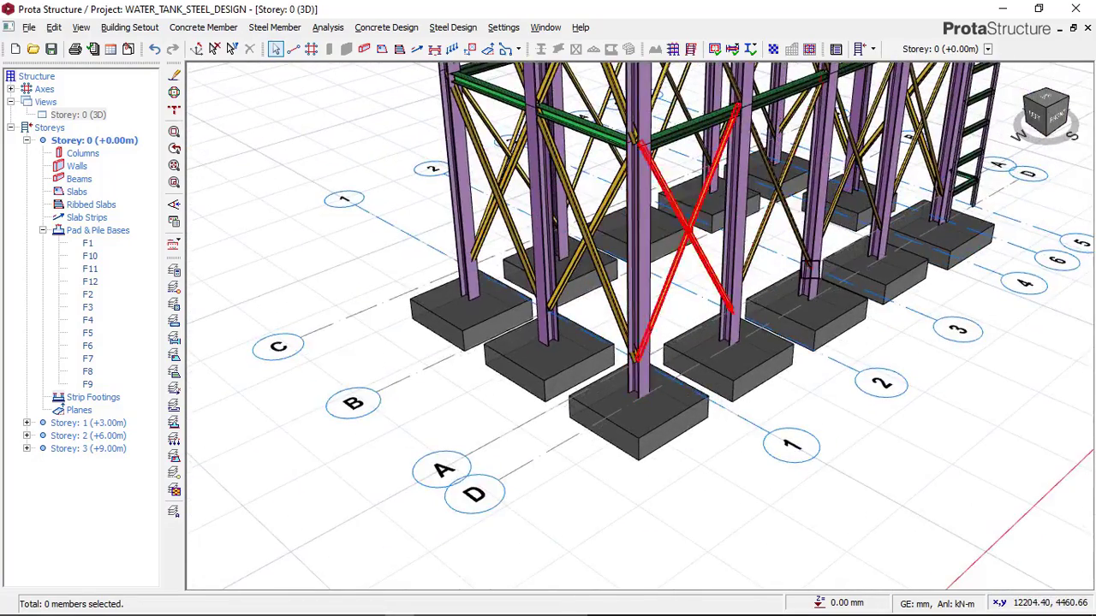
scroll(809, 270, "down", 3)
middle_click_drag(841, 277, 722, 294)
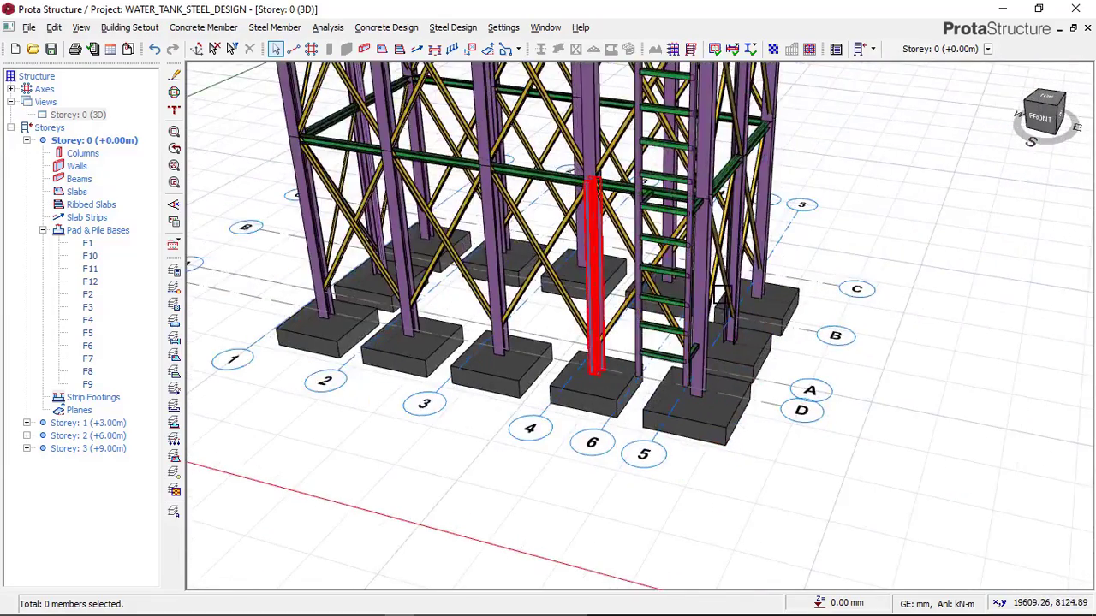
Examine the footings at the ladder corner and at the grid 1 end together with the braced columns above.
scroll(789, 303, "down", 3)
middle_click_drag(833, 286, 640, 325)
scroll(656, 499, "up", 2)
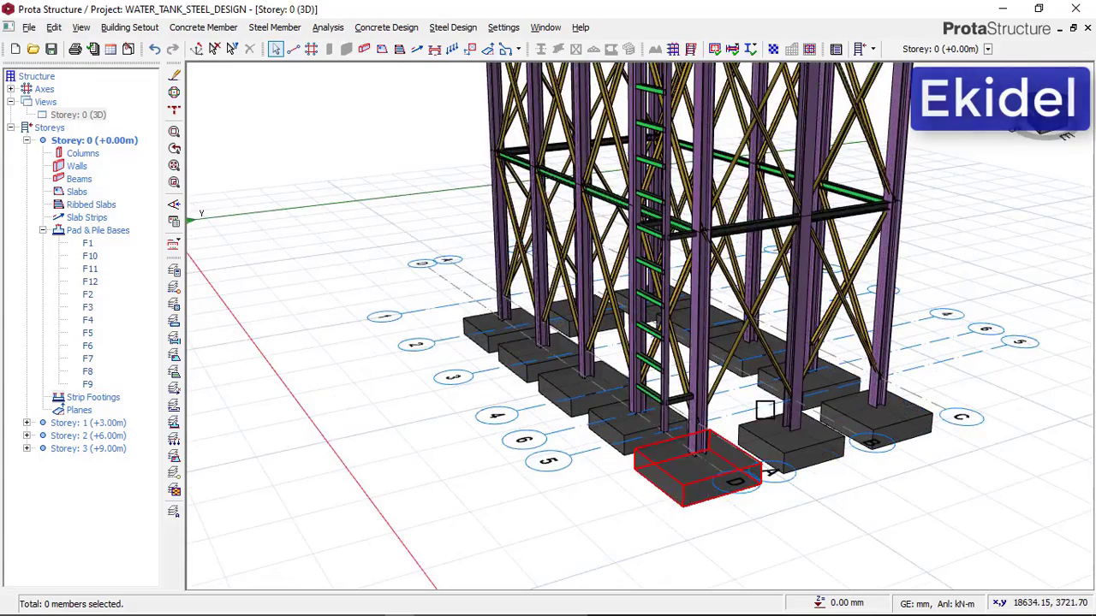
middle_click_drag(764, 410, 747, 327)
middle_click_drag(717, 283, 640, 325)
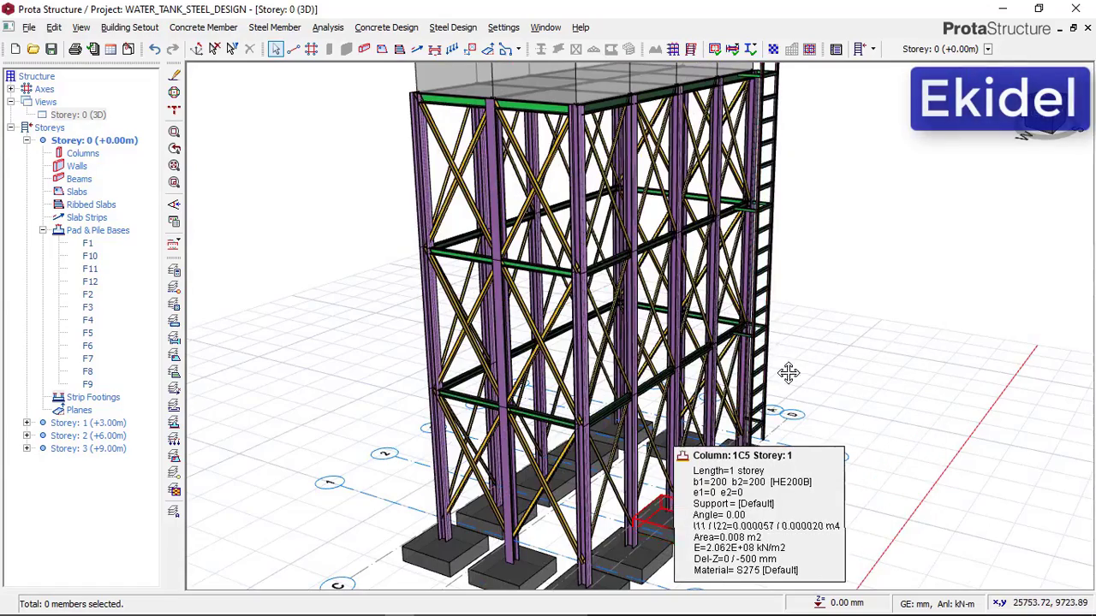
scroll(673, 274, "up", 5)
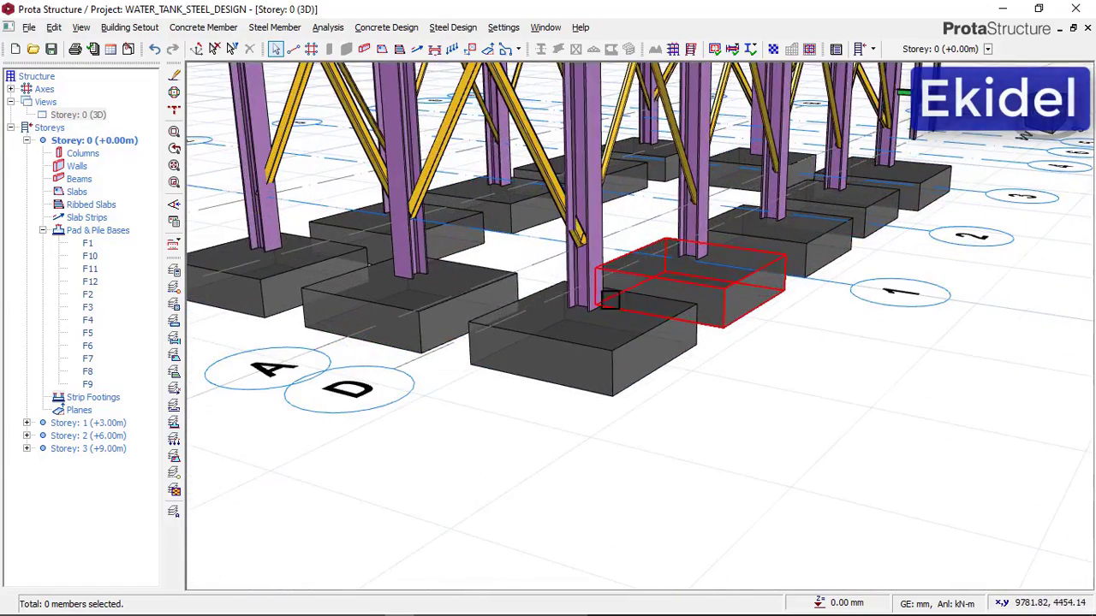
middle_click_drag(641, 294, 689, 366)
scroll(707, 306, "down", 4)
scroll(688, 367, "down", 2)
middle_click_drag(748, 322, 607, 322)
middle_click_drag(787, 335, 816, 315)
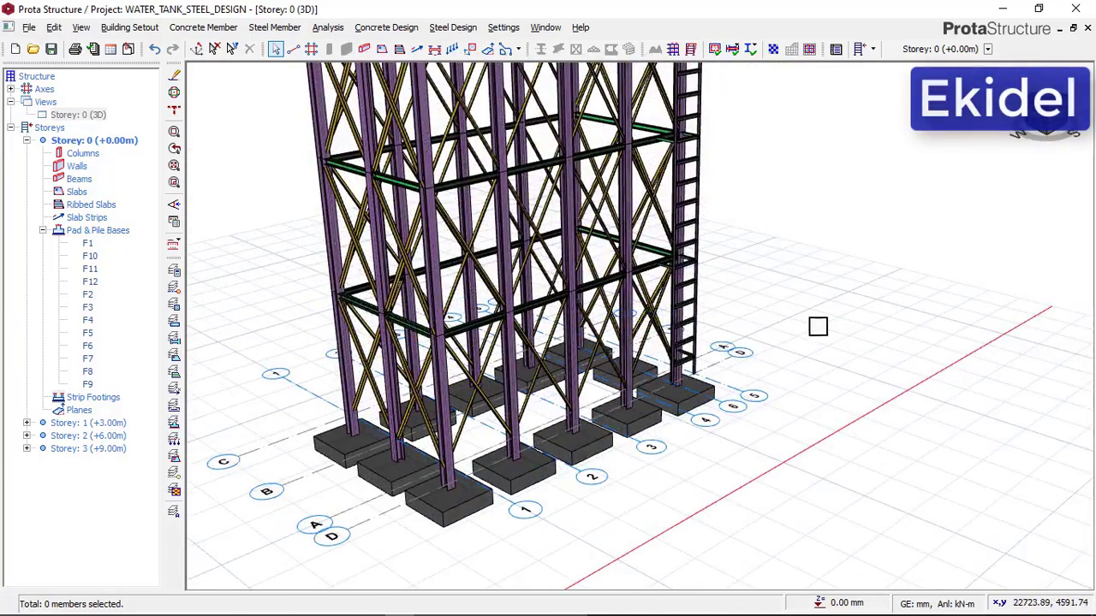
Review the complete water tank tower from all sides, including the tank, bracing, ladder and foundations.
middle_click_drag(754, 337, 788, 416)
scroll(805, 320, "down", 5)
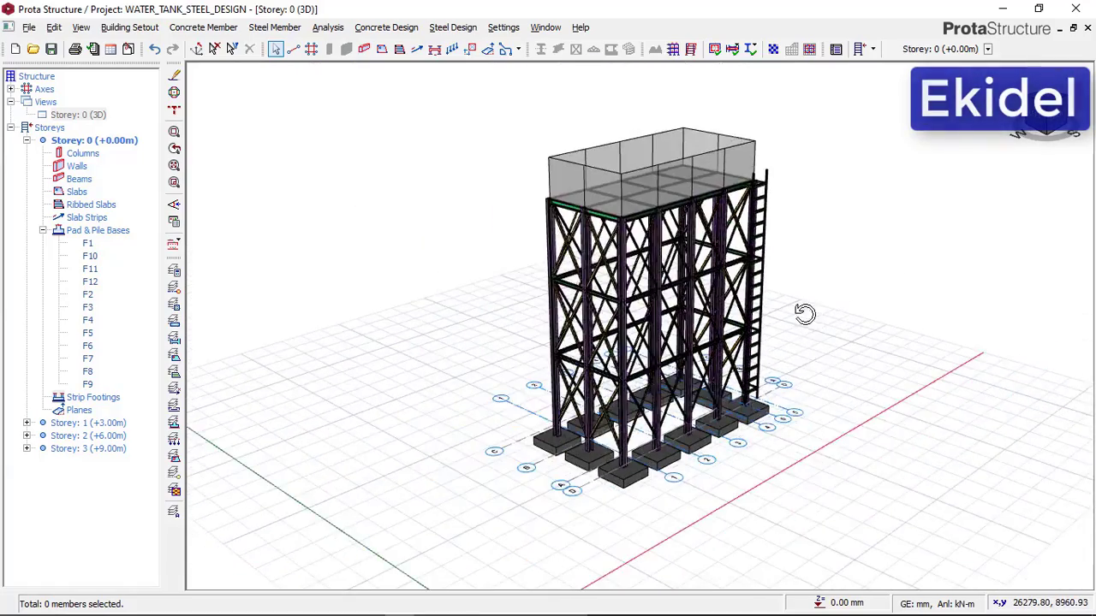
middle_click_drag(805, 313, 702, 316)
scroll(702, 325, "up", 3)
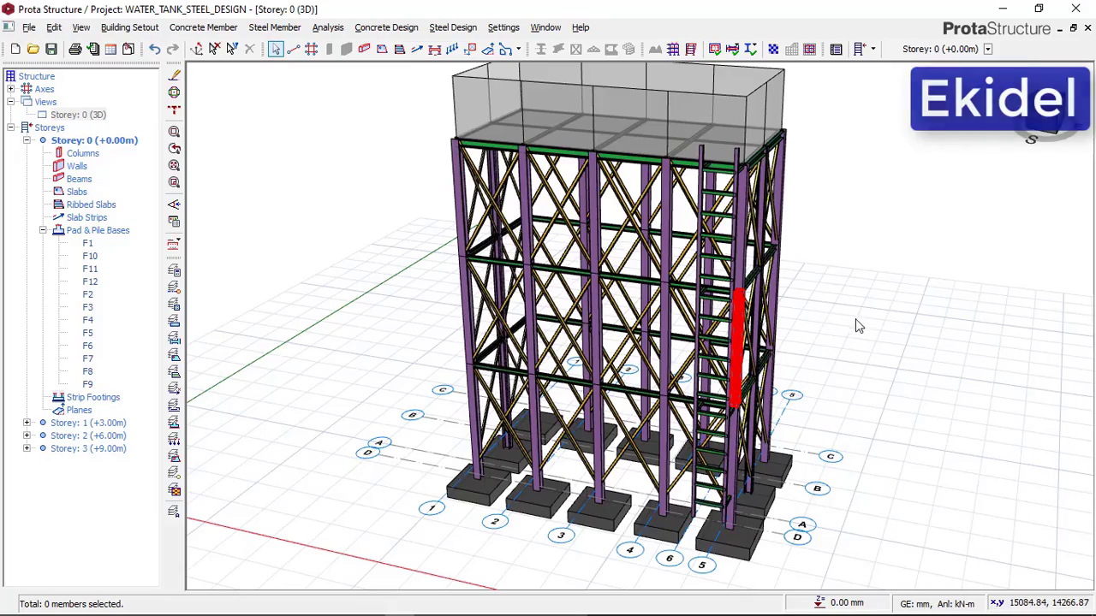
middle_click_drag(855, 325, 678, 312)
middle_click_drag(689, 275, 826, 309)
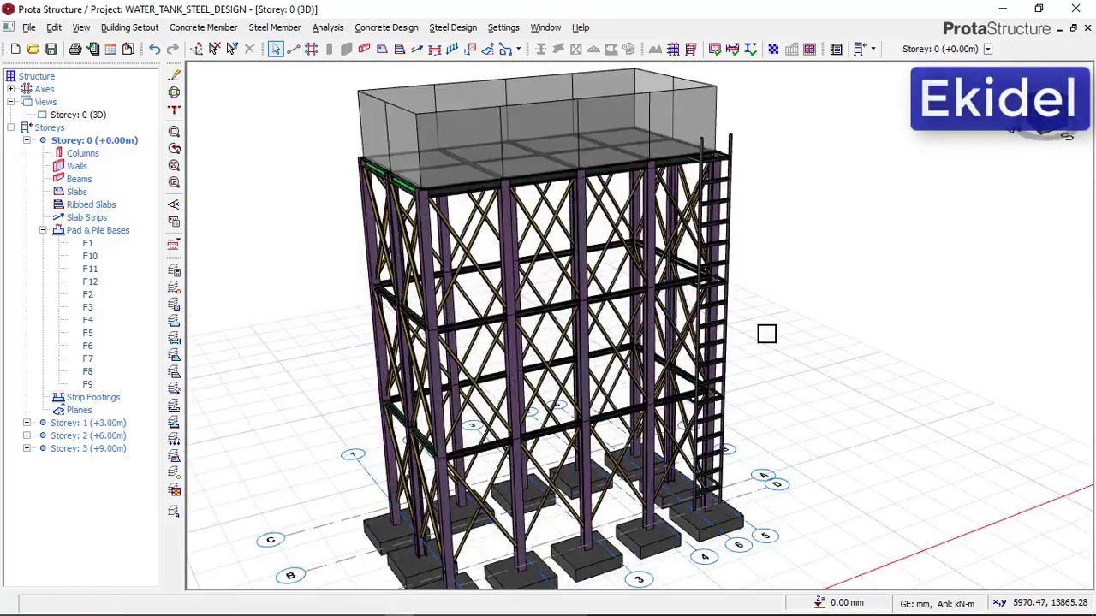
middle_click_drag(767, 338, 797, 214)
middle_click_drag(672, 368, 720, 328)
scroll(704, 311, "down", 3)
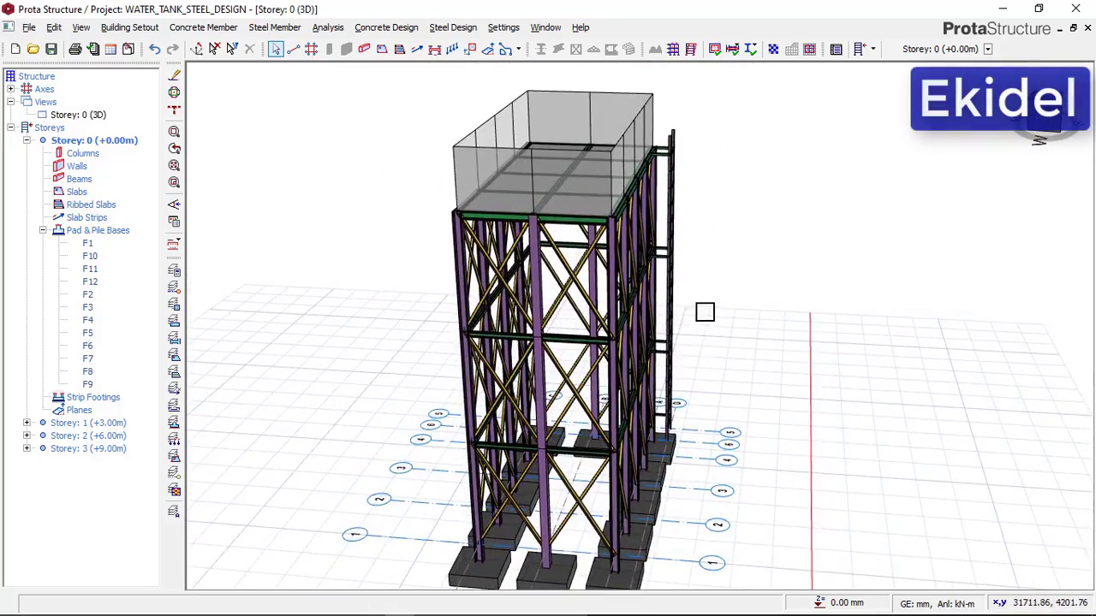
scroll(699, 337, "up", 5)
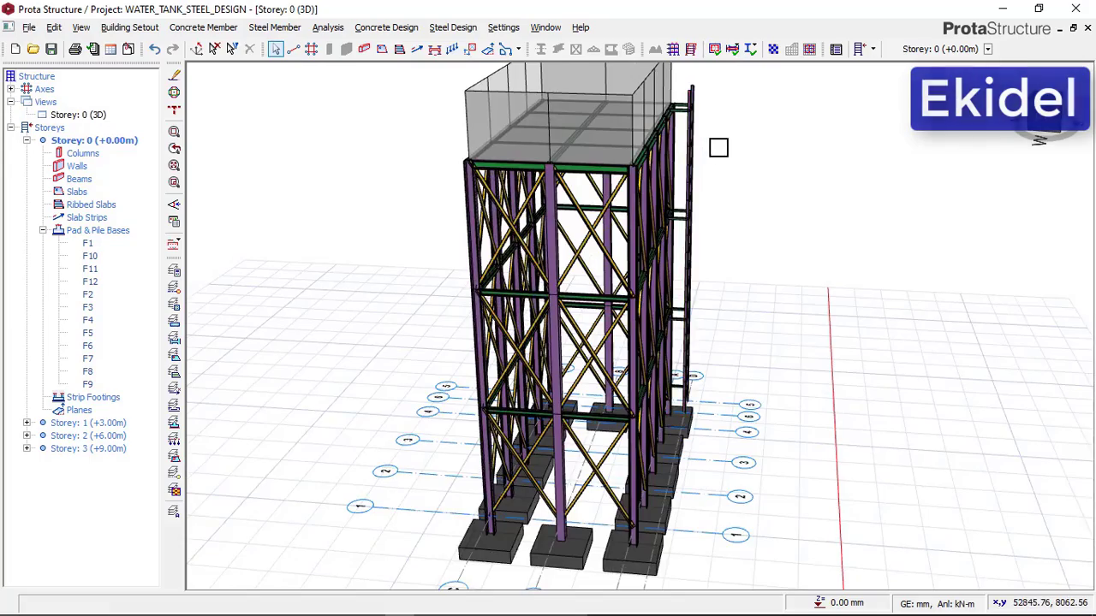